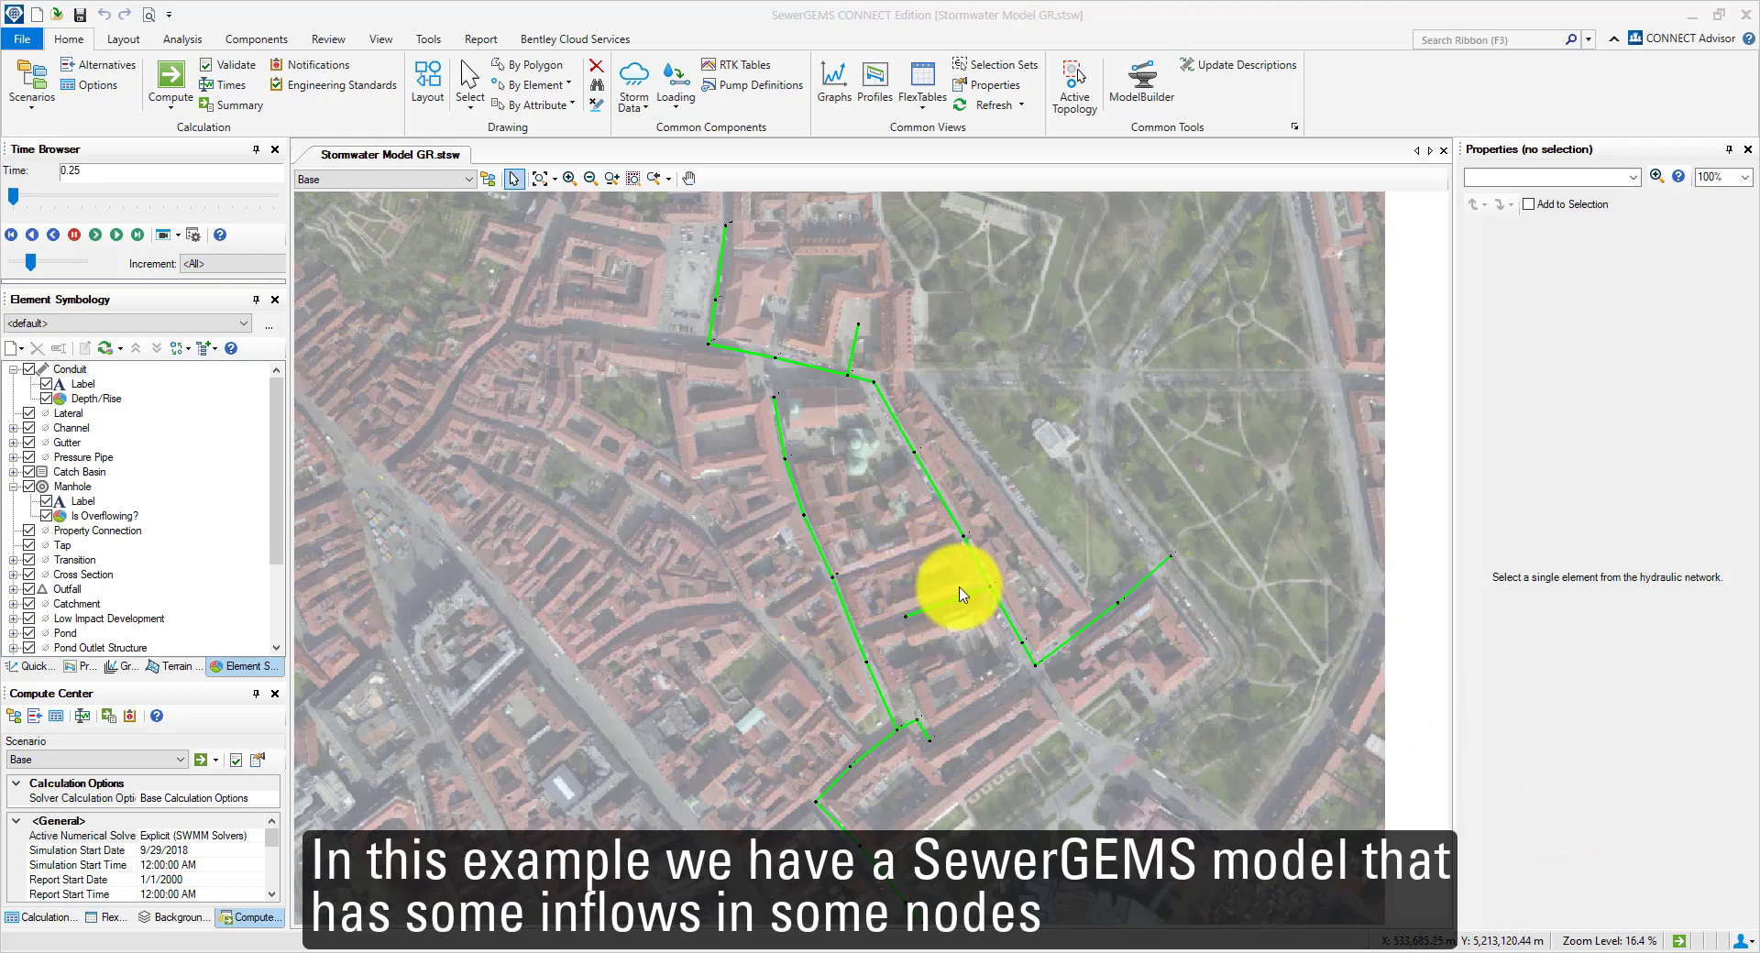
Step: Compute the Base scenario simulation and close the SWMM Executive Summary
drag(1014, 582, 734, 562)
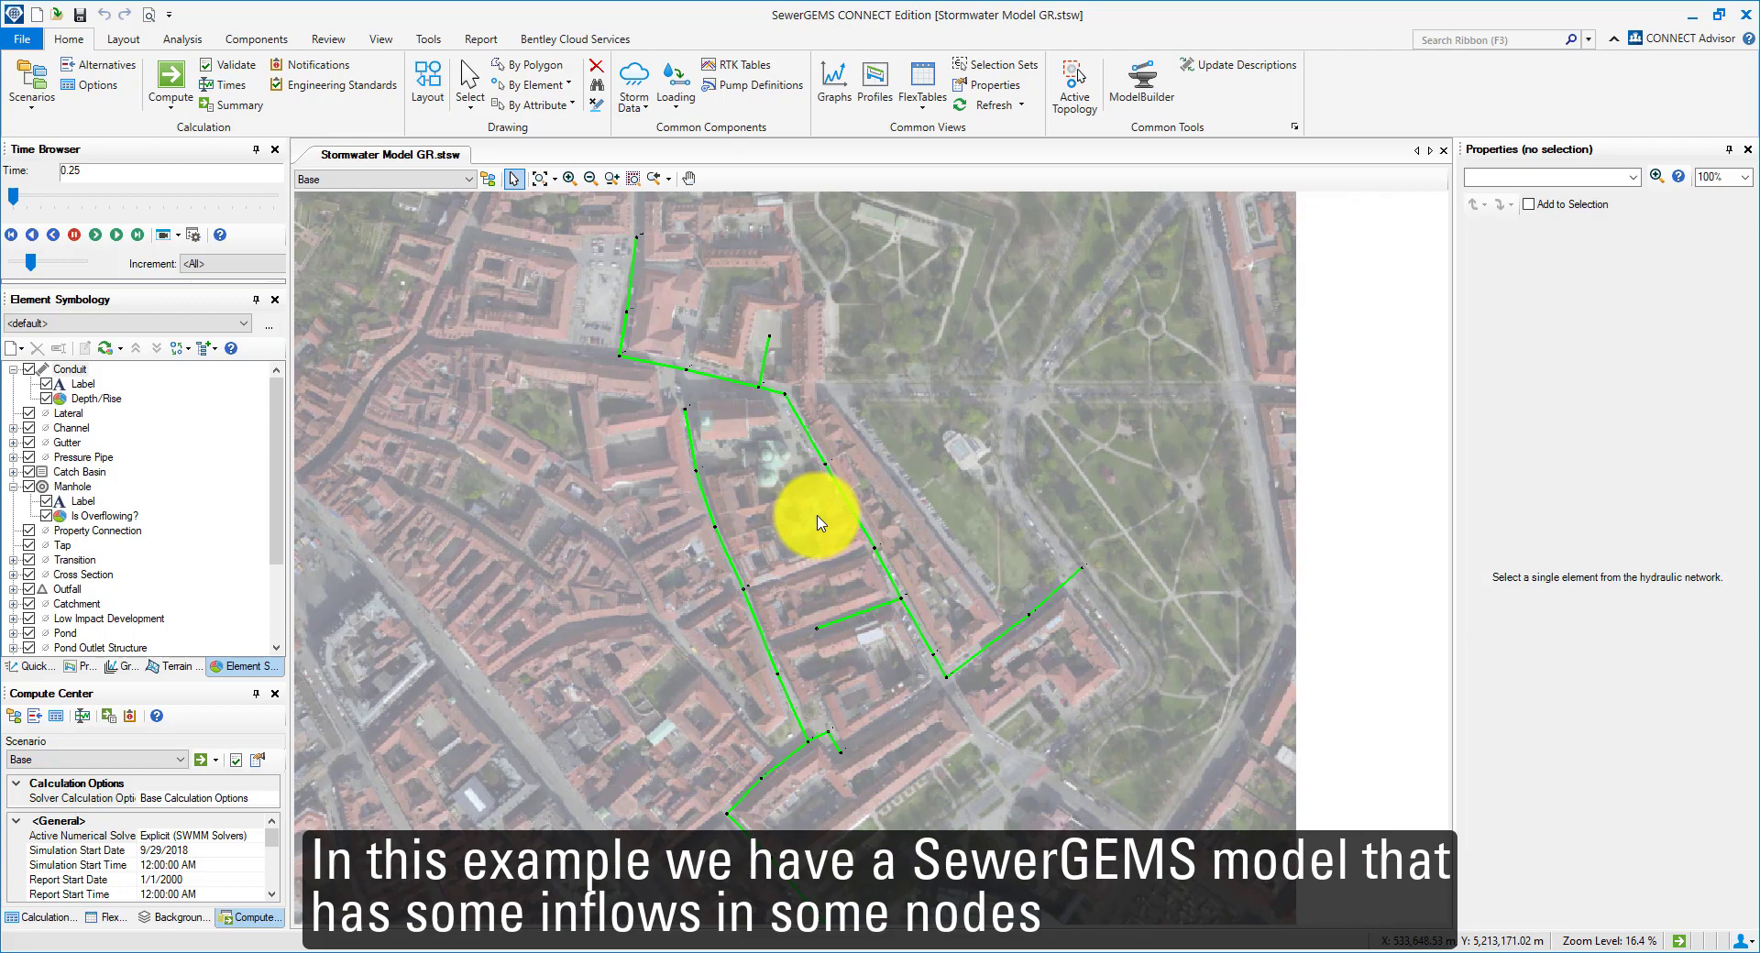
scroll(819, 518, up, 4)
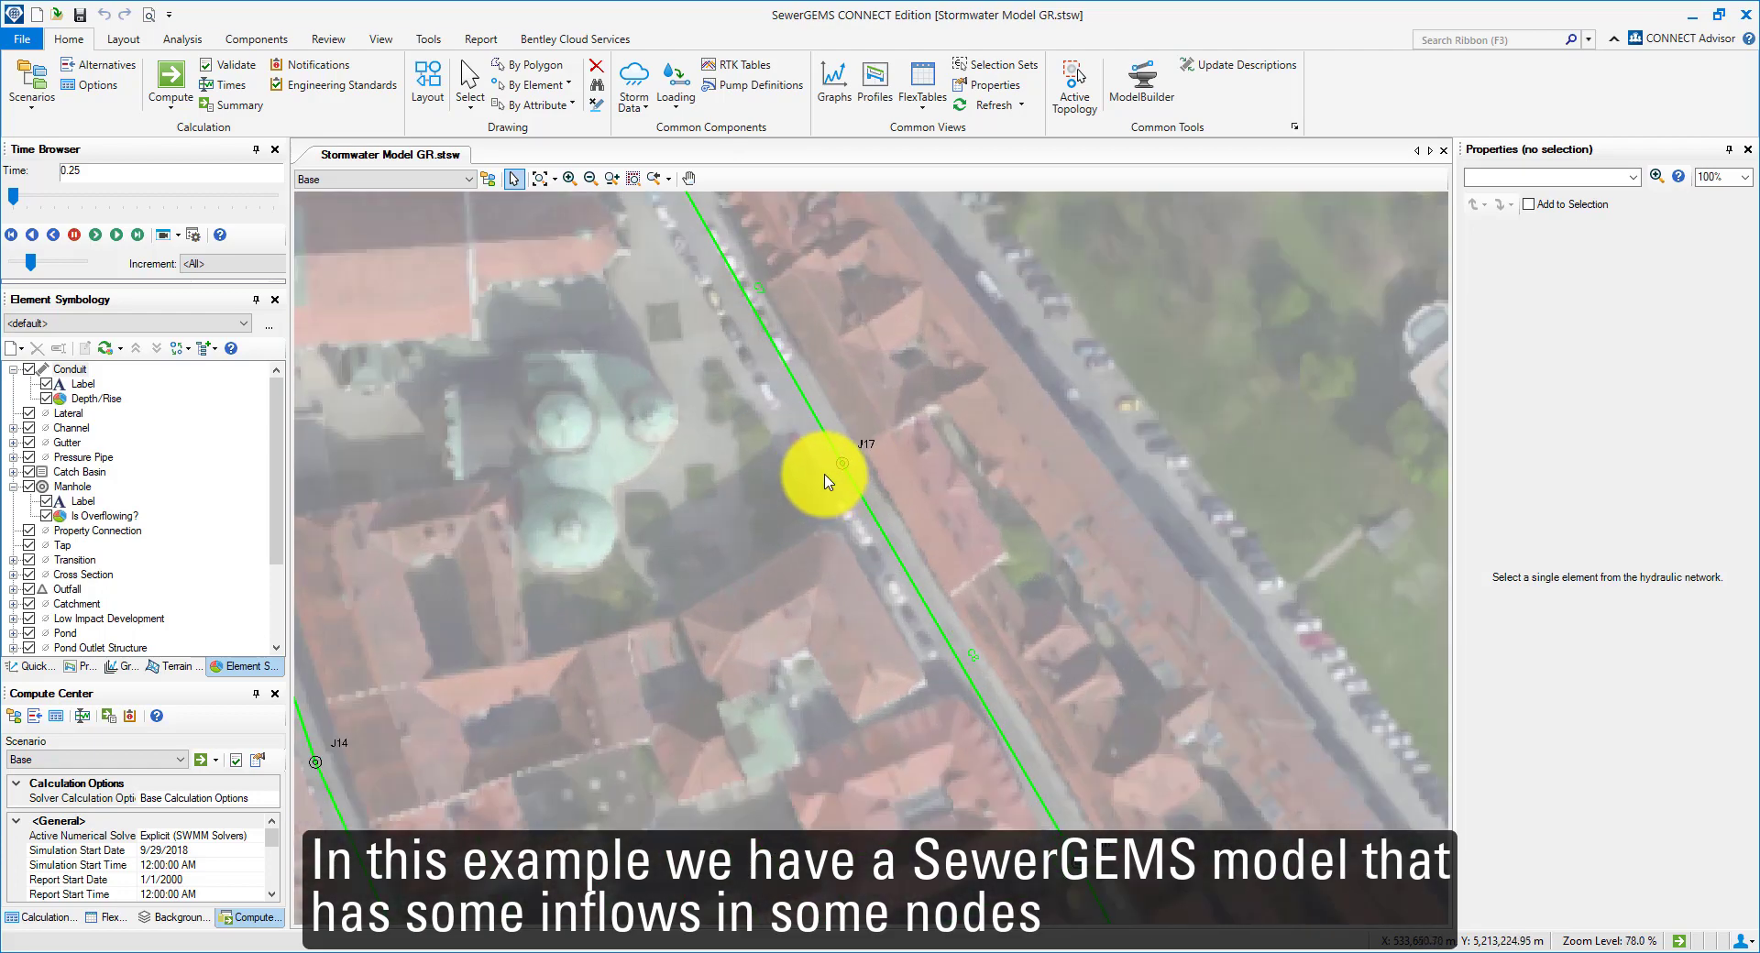
scroll(826, 477, down, 4)
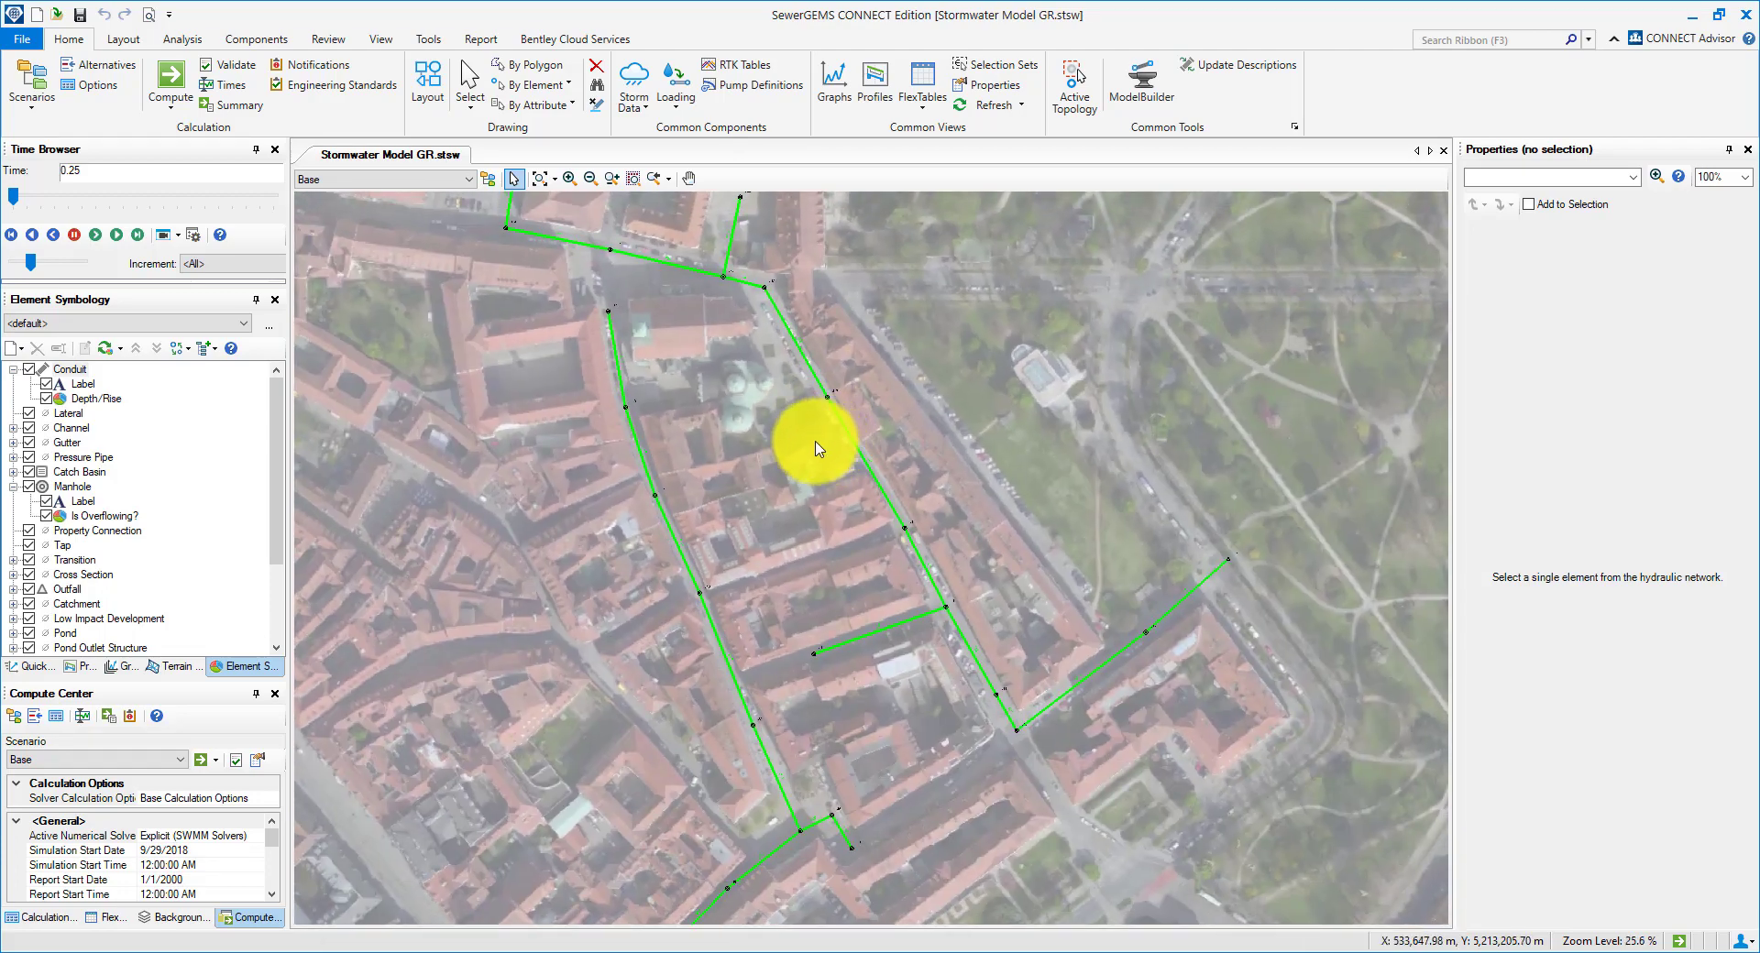
click(171, 80)
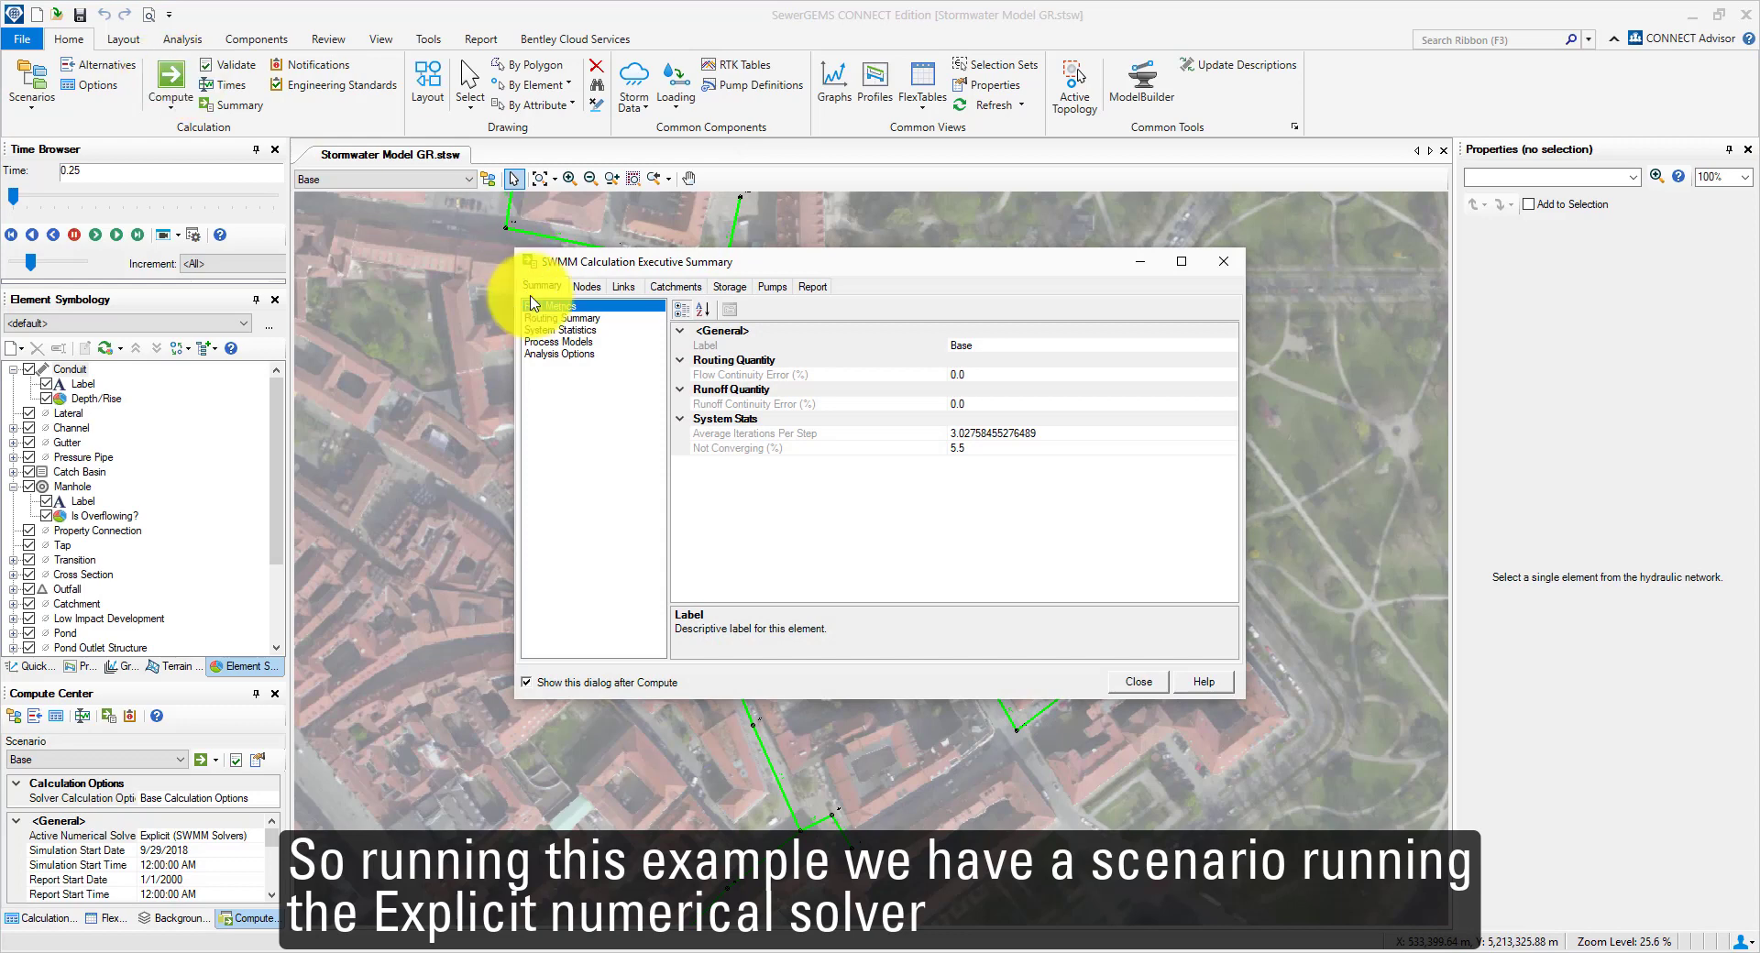
click(1135, 683)
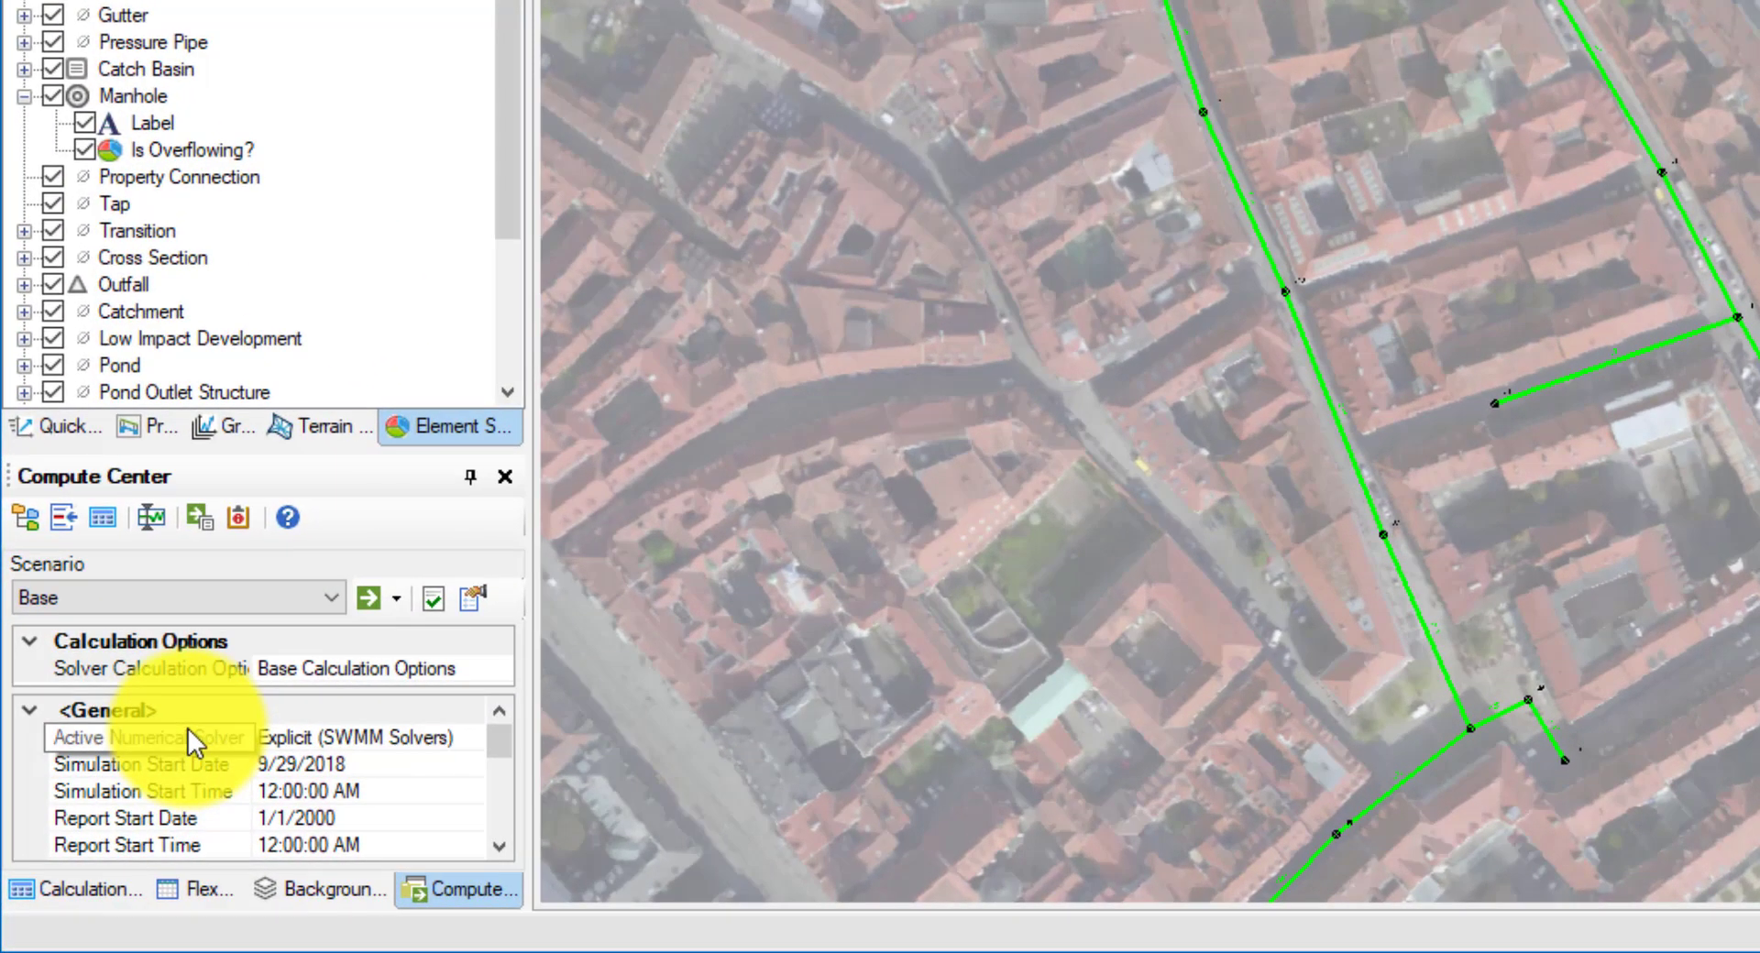
Step: Confirm Compute Center shows the Explicit solver and a 5.000-hour duration
click(114, 834)
click(344, 739)
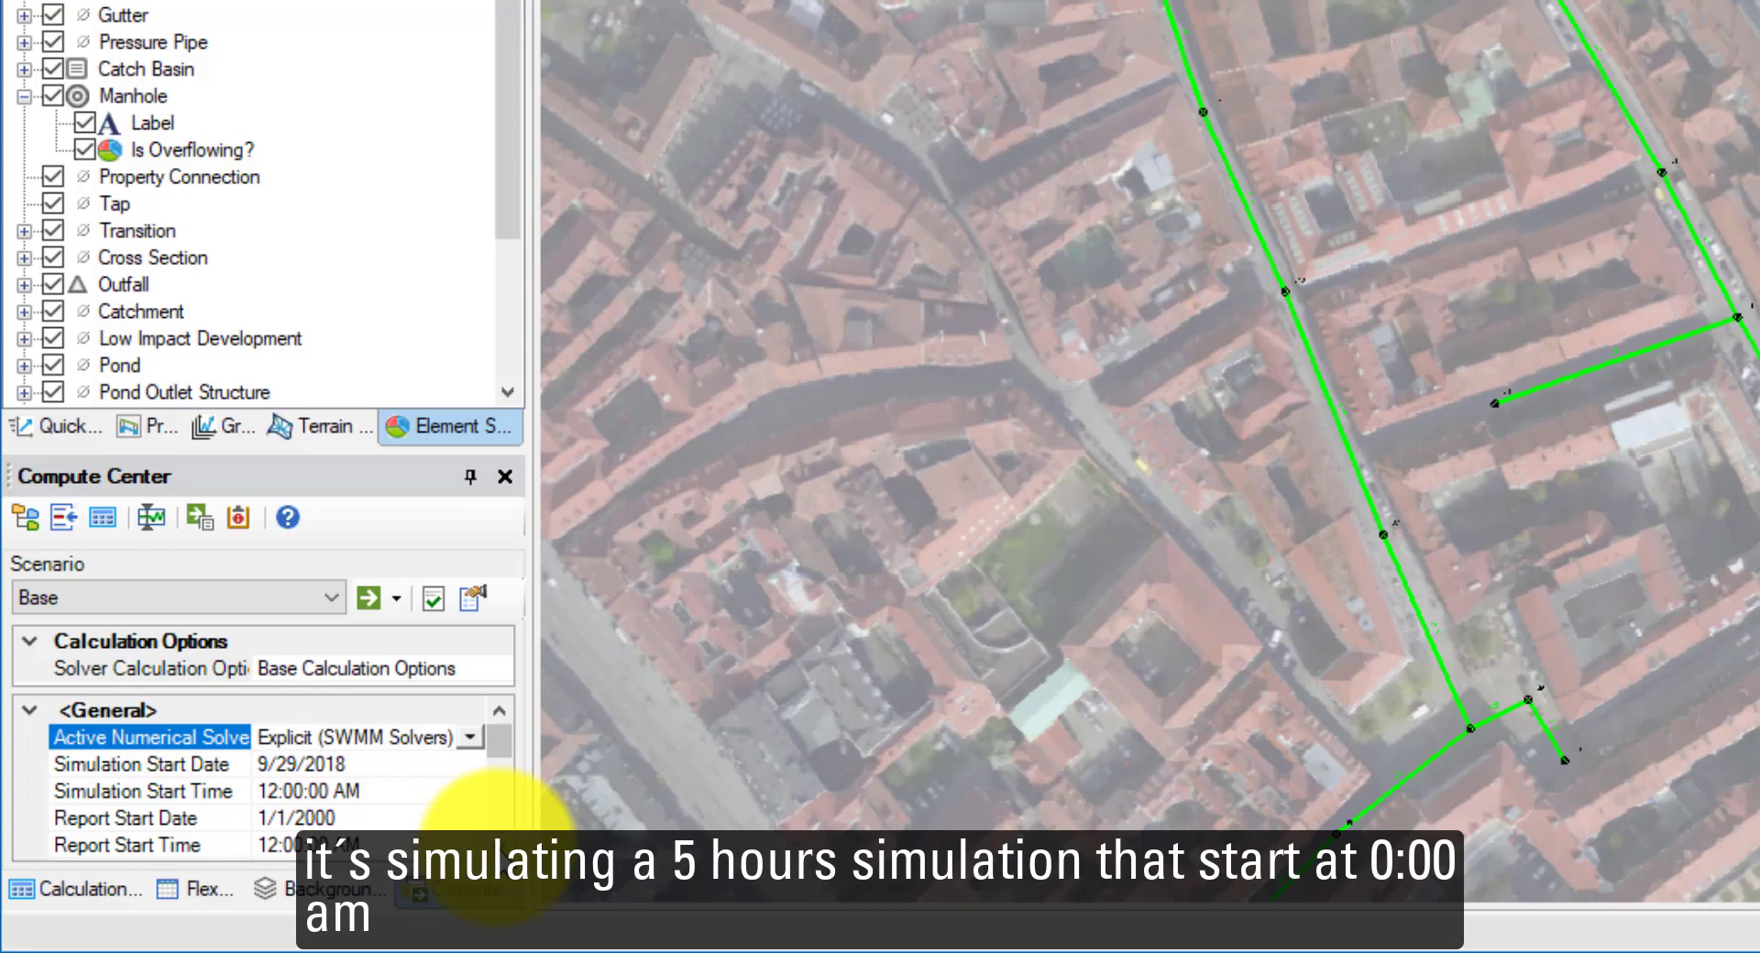
scroll(458, 825, down, 3)
click(177, 812)
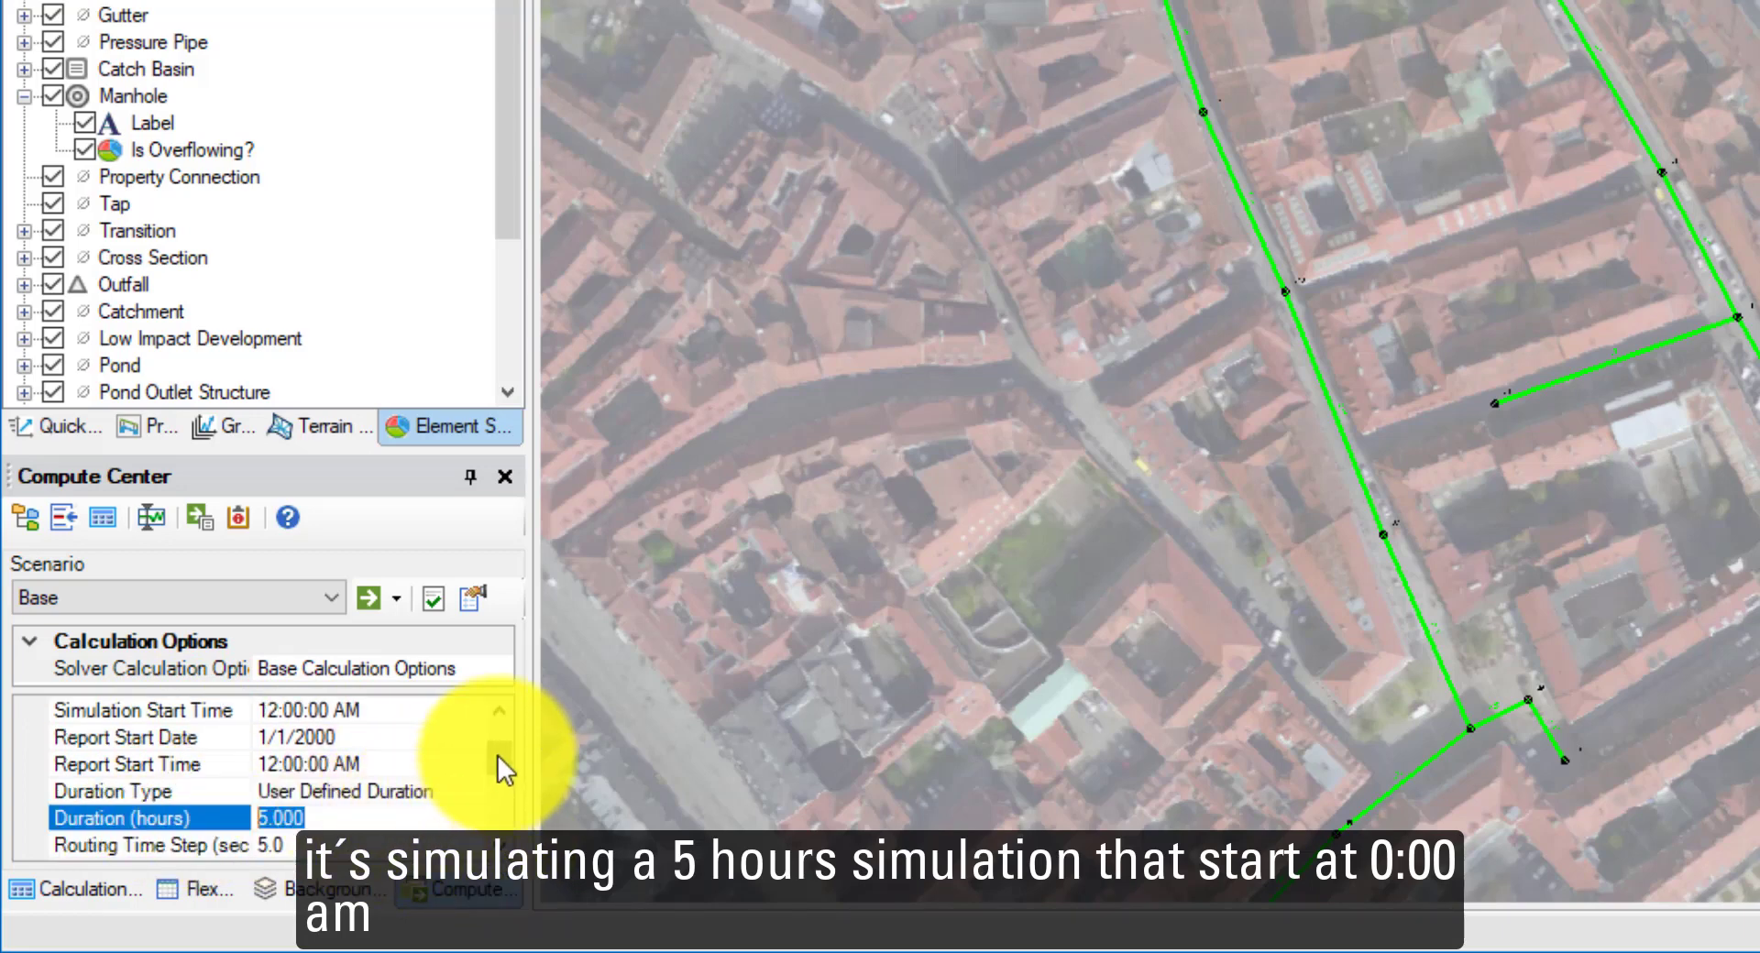
drag(497, 764, 499, 745)
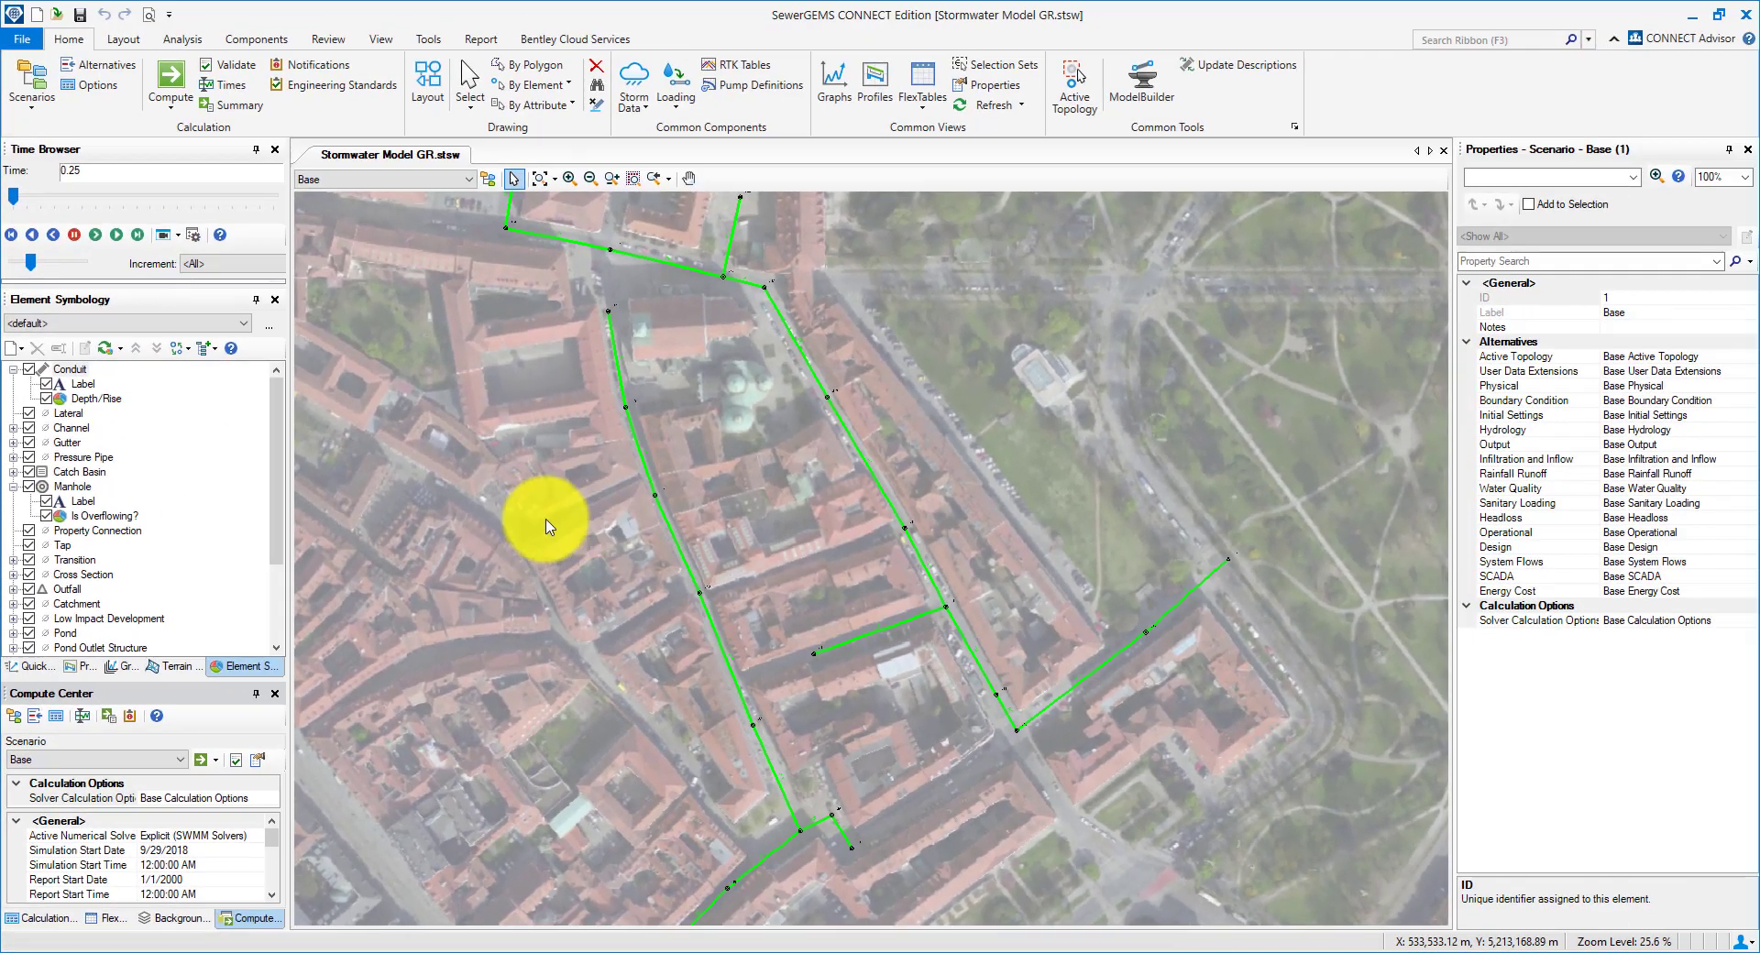
Step: Insert the conduit Depth/Rise colour legend on the map and enlarge it
right_click(97, 398)
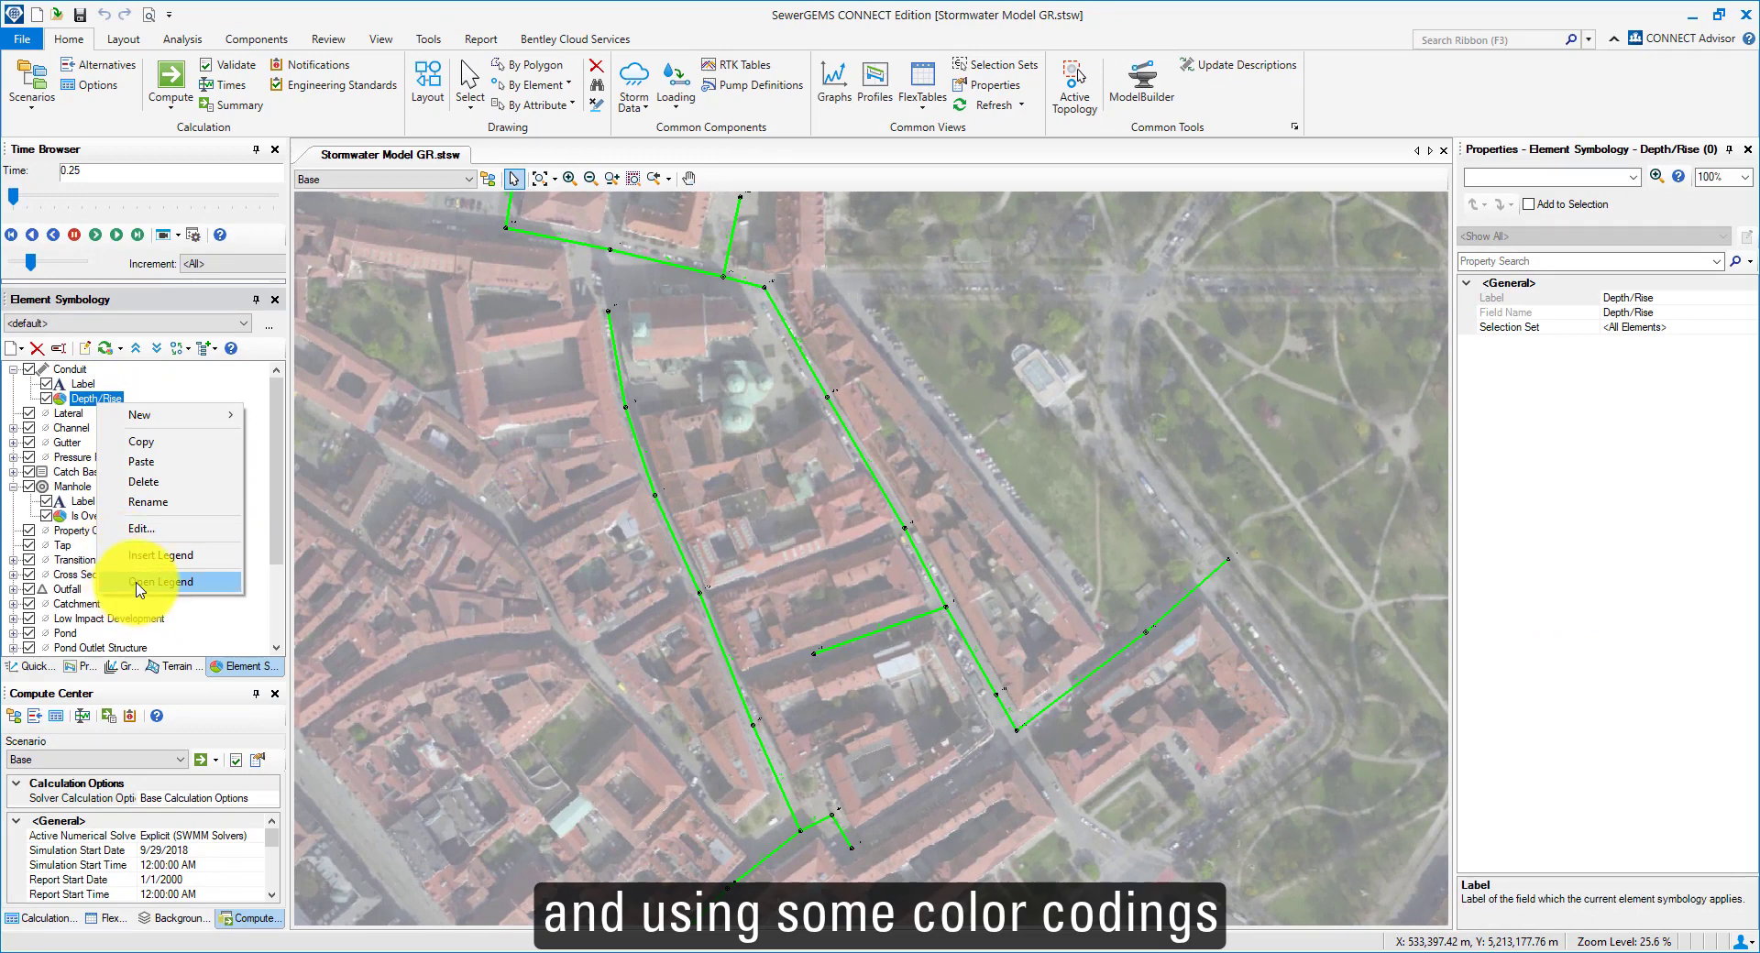
click(160, 555)
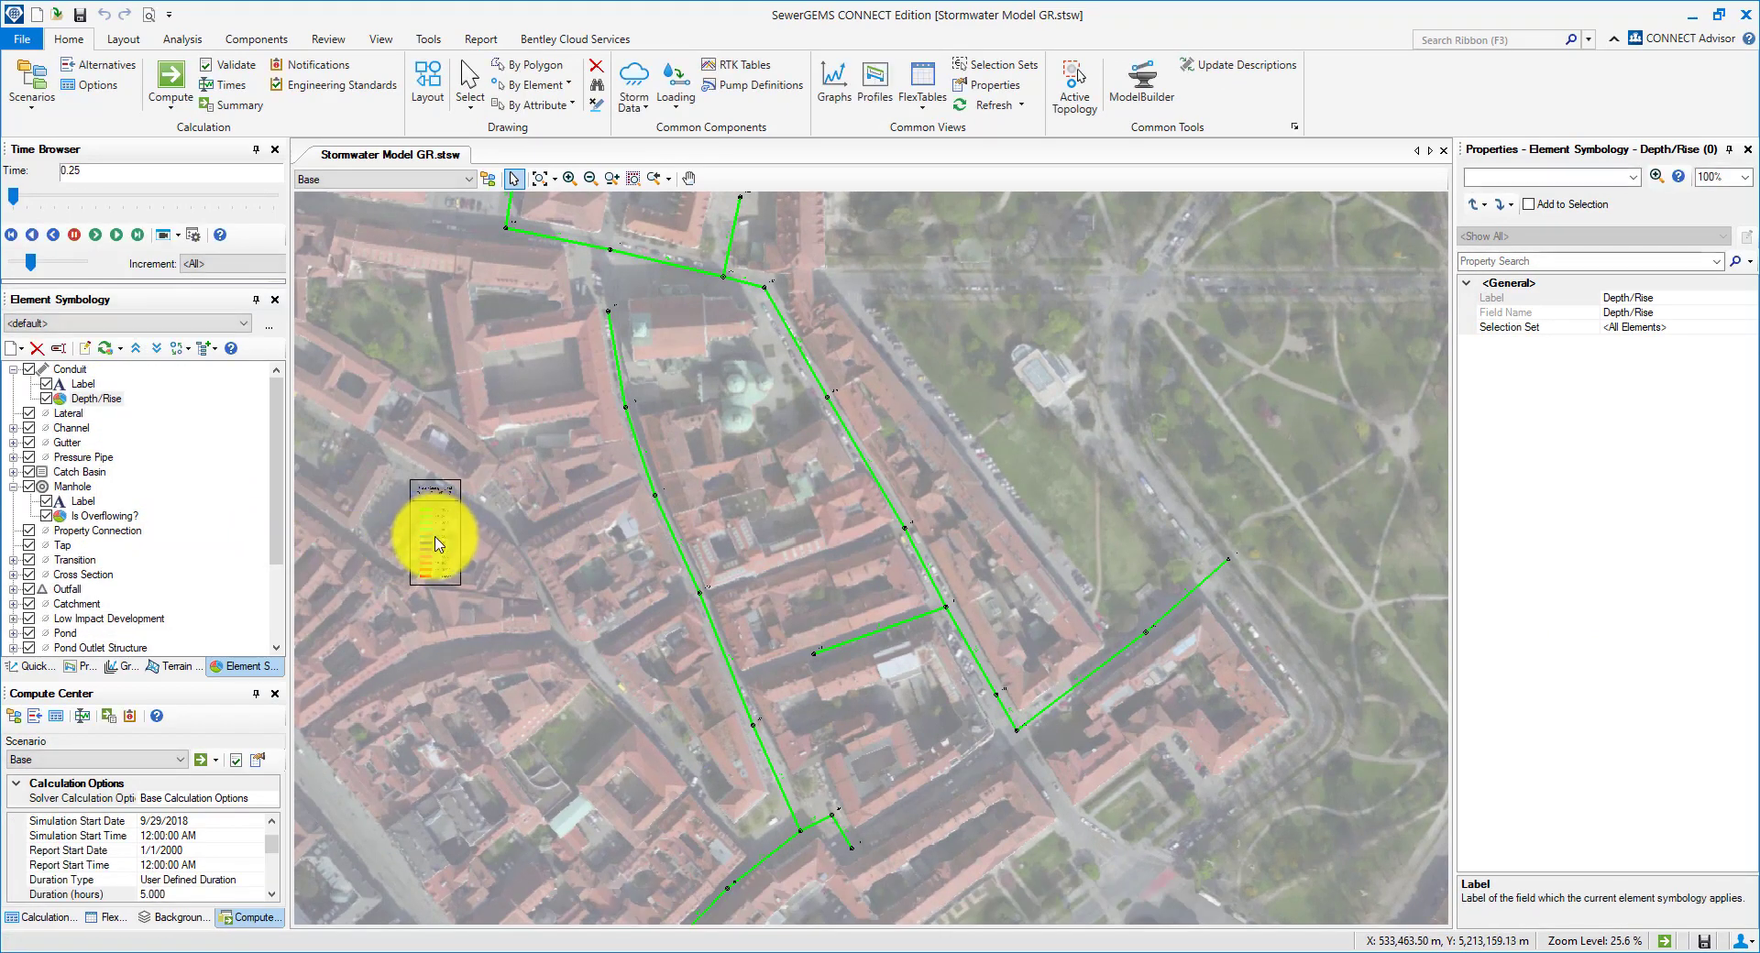
click(436, 539)
right_click(436, 539)
click(483, 551)
click(472, 413)
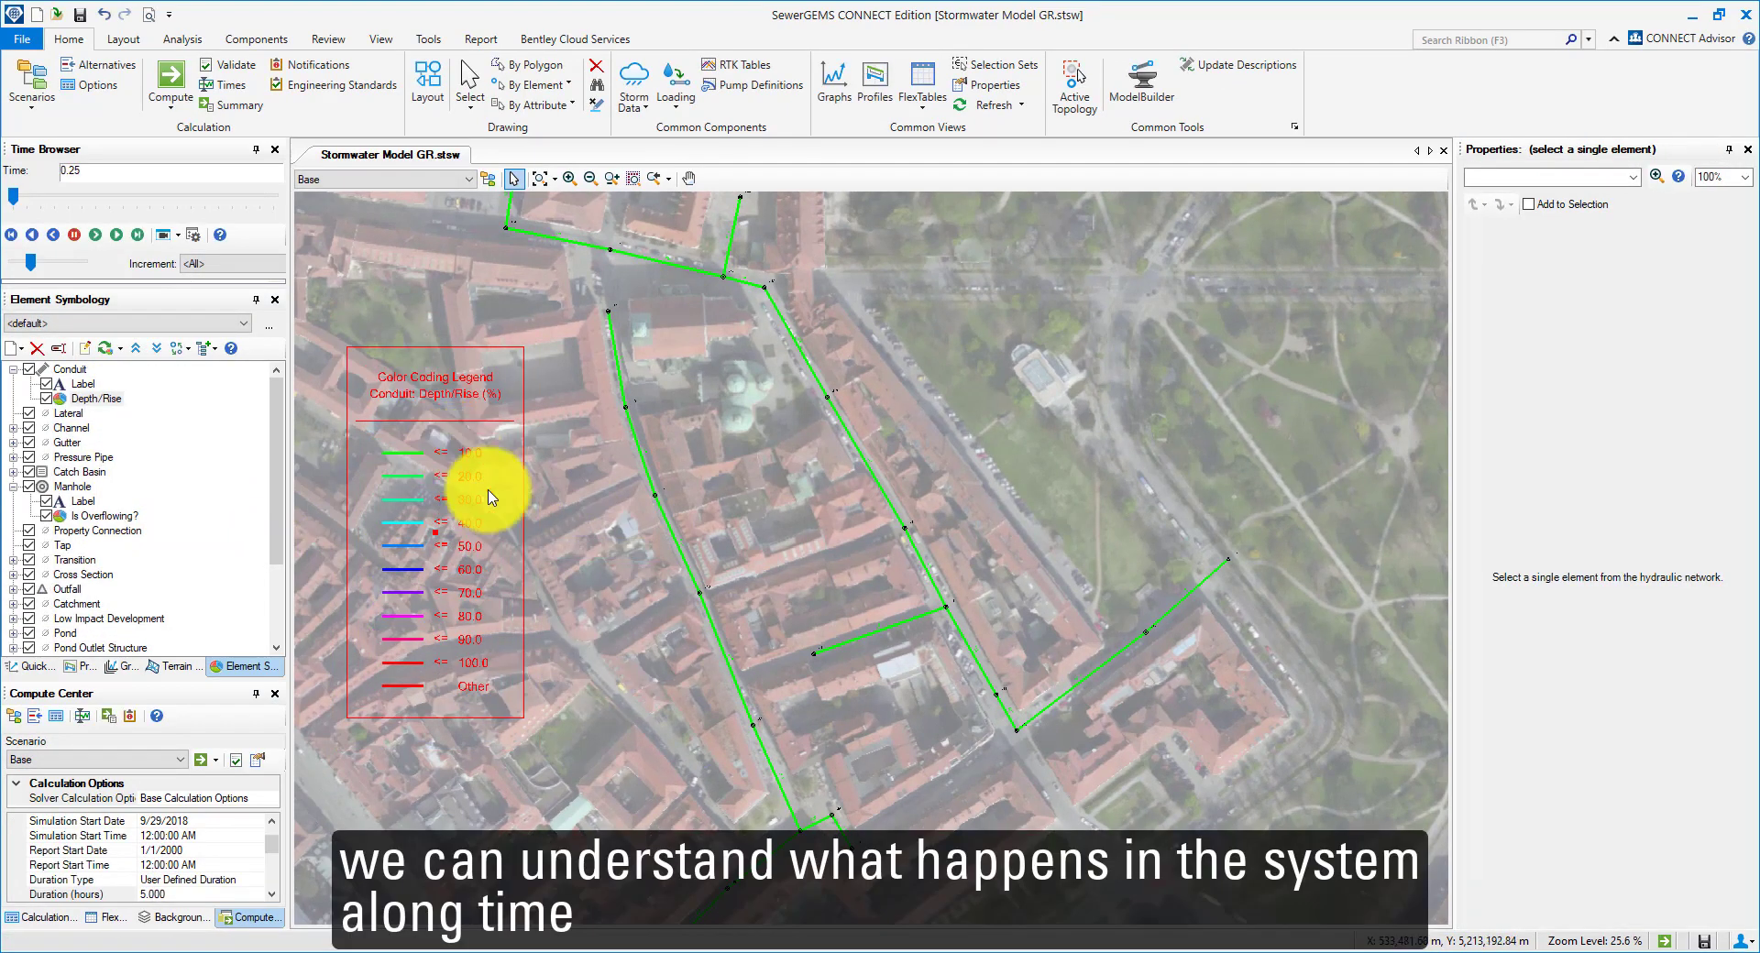
Step: Move the Time Browser so the map shows results at about 2.25 hours
drag(565, 557, 602, 515)
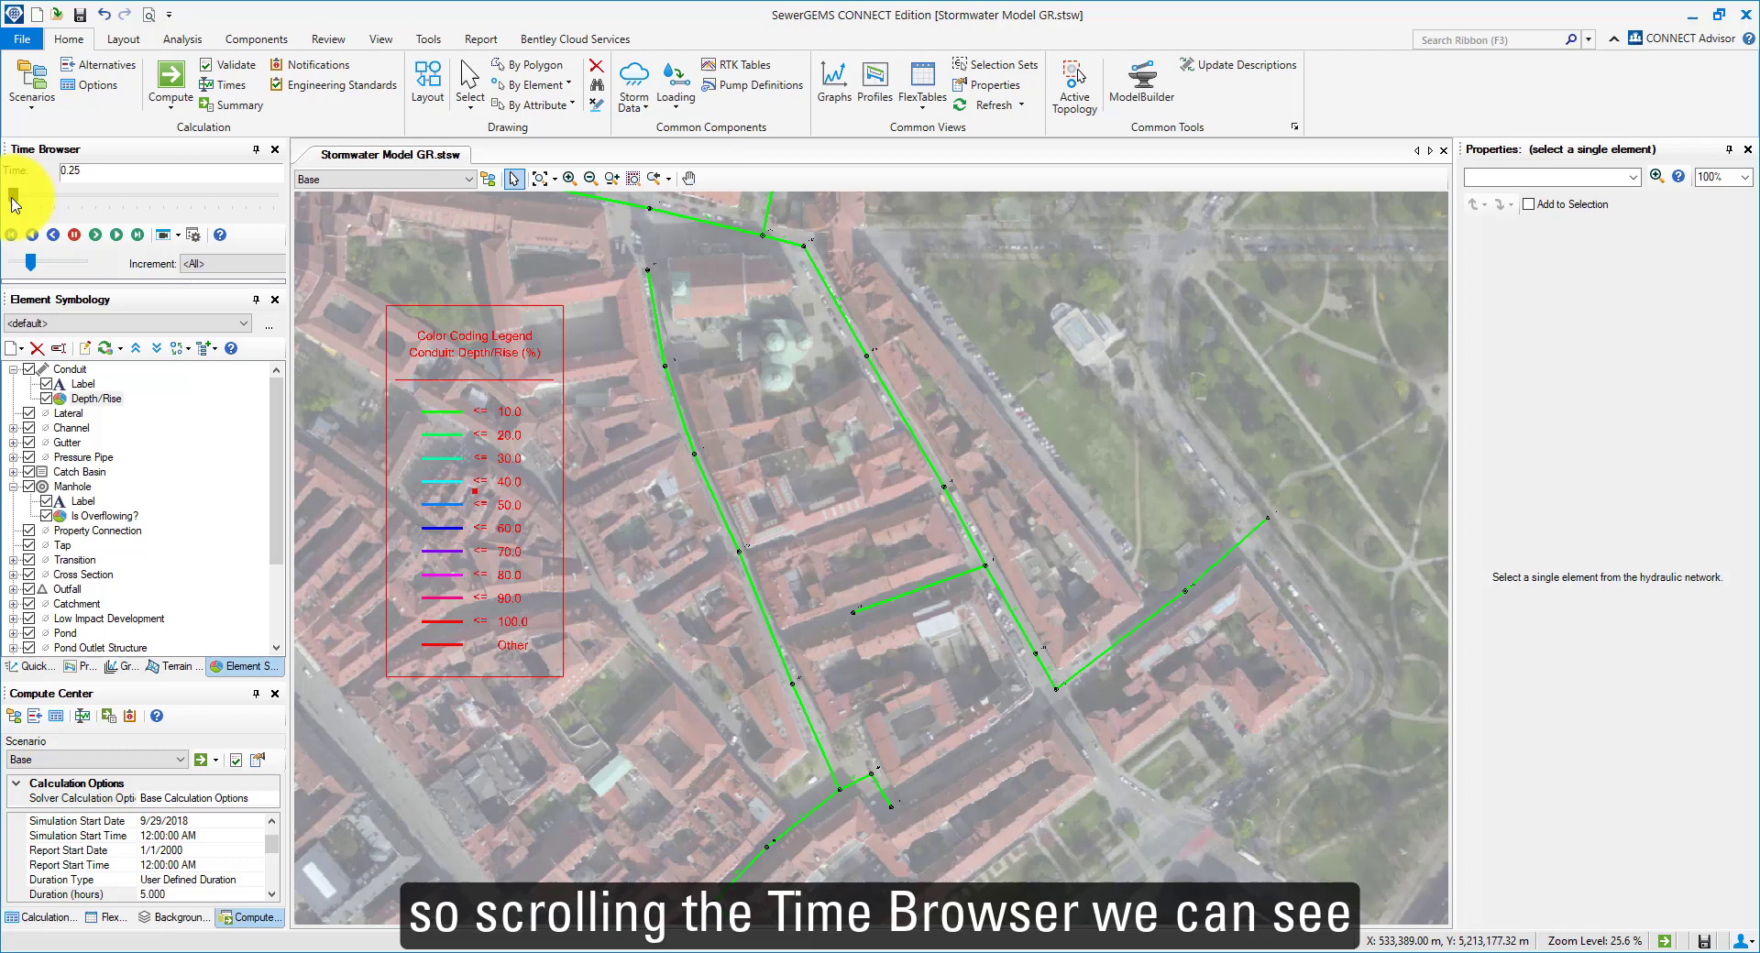
drag(13, 200, 138, 198)
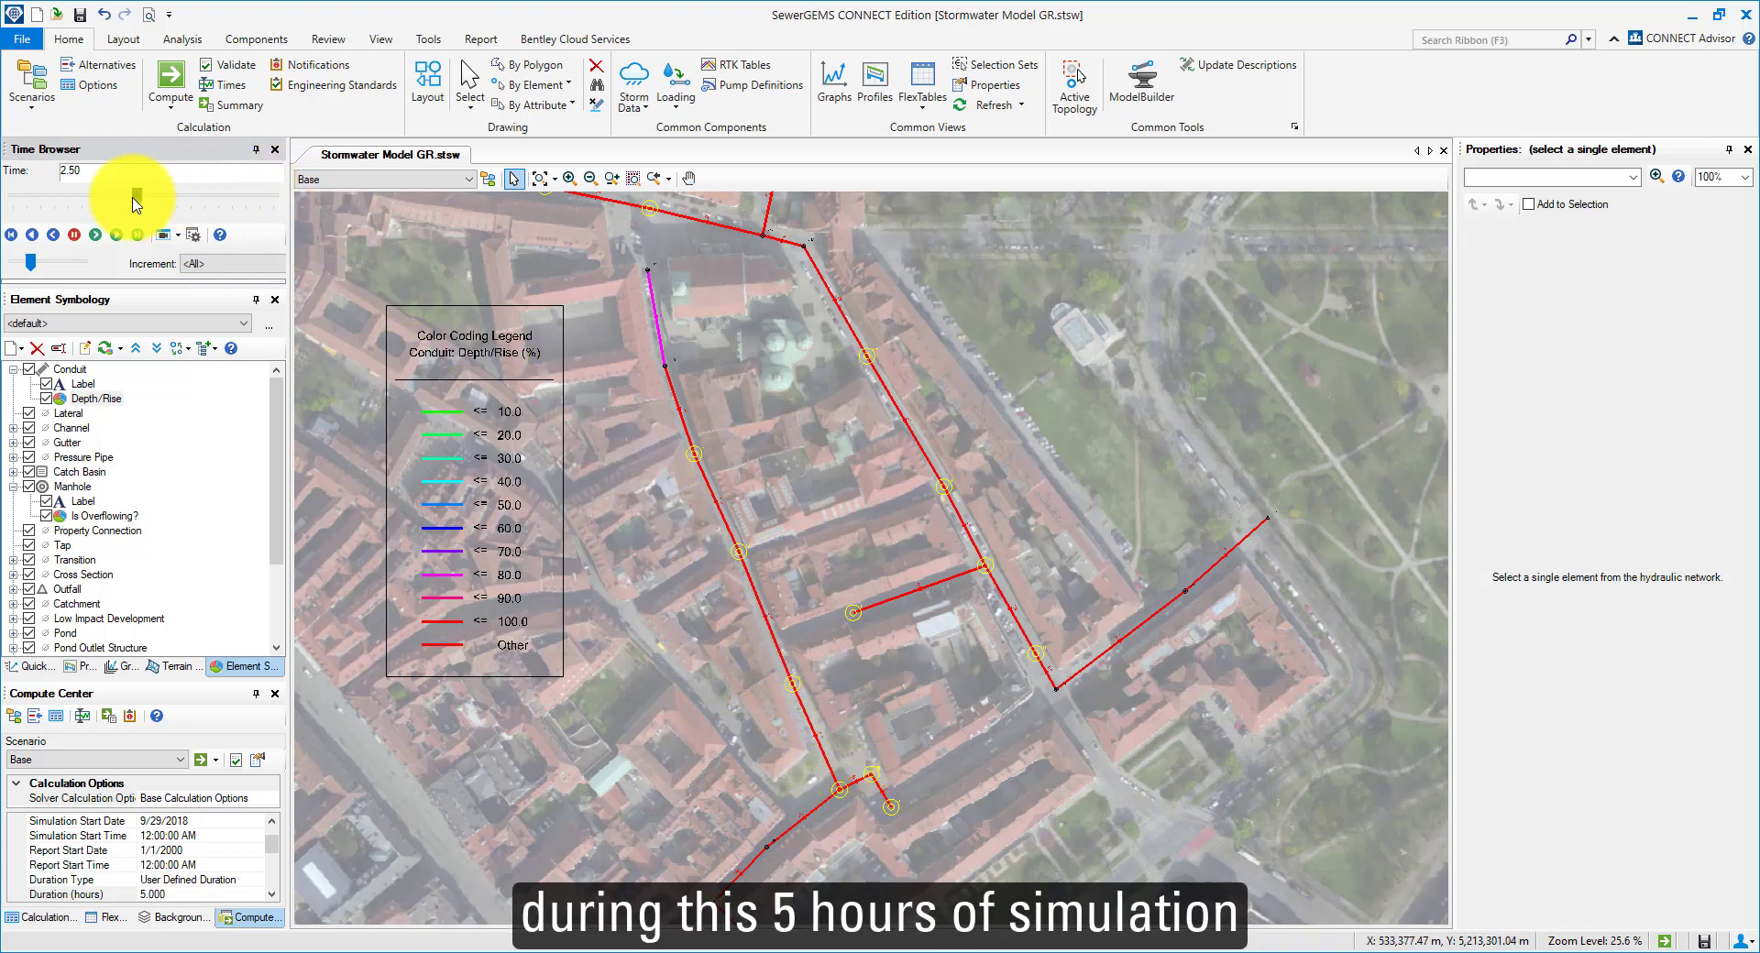
mouse_move(137, 198)
mouse_down()
mouse_move(196, 198)
mouse_move(29, 200)
mouse_move(191, 198)
mouse_move(115, 196)
mouse_up()
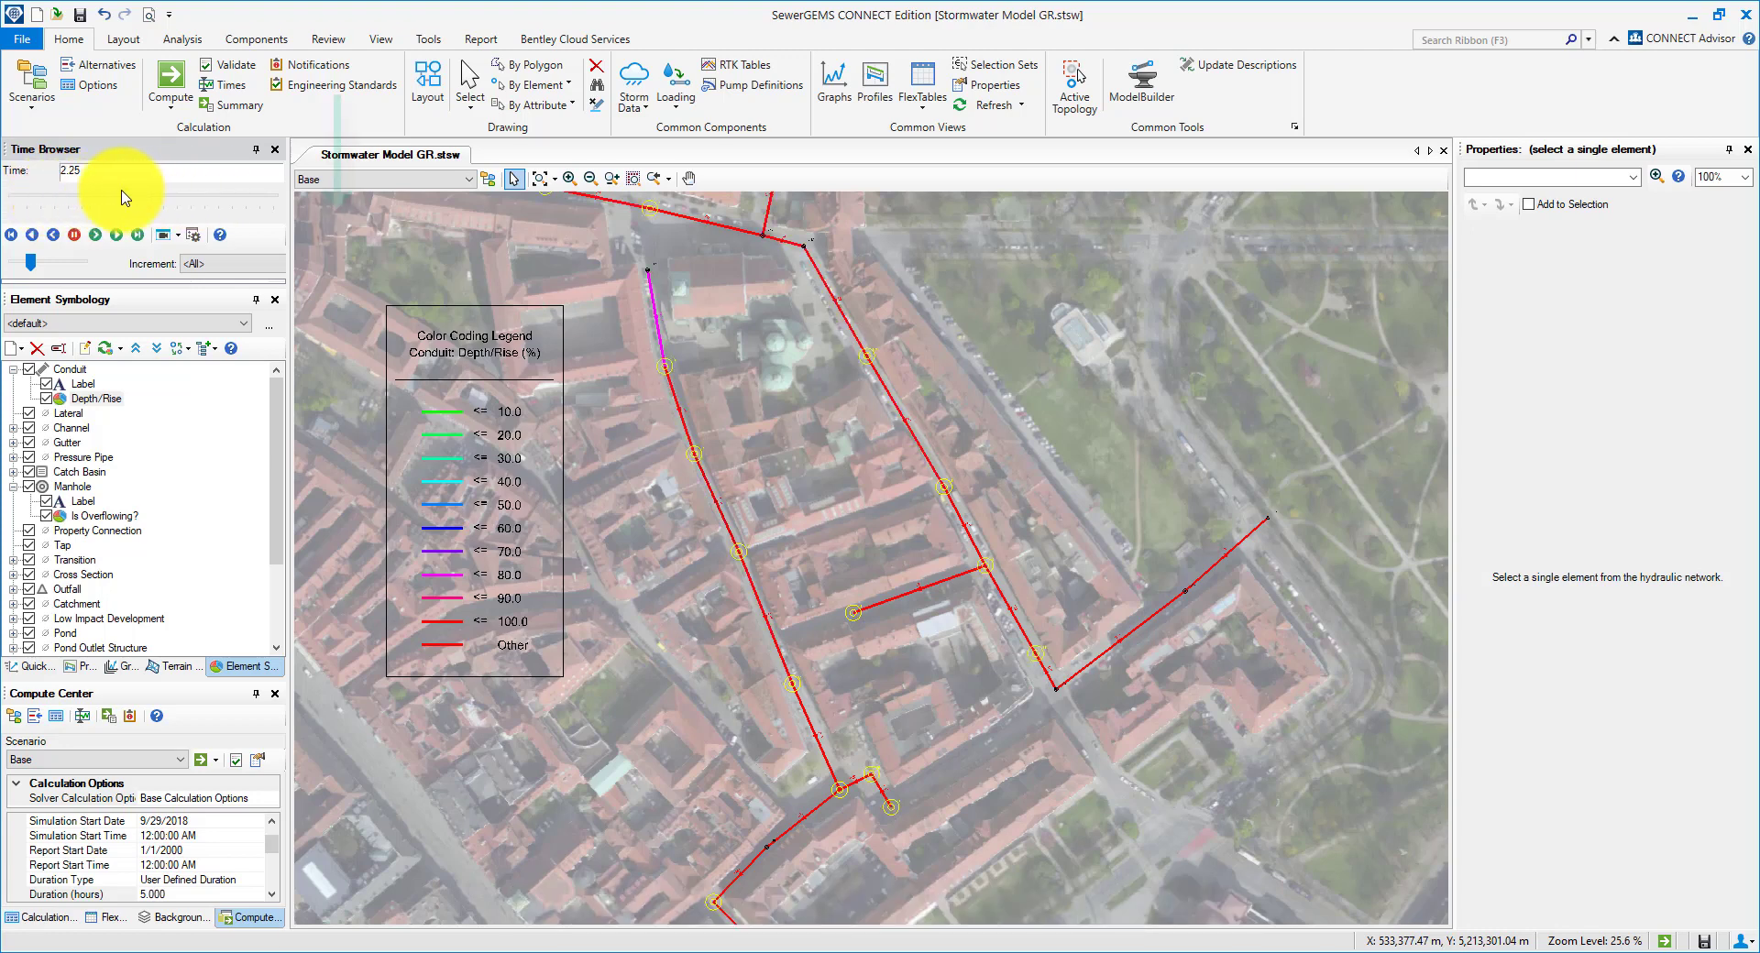
Step: Play the CB-1 to O-1 profile through the simulation, close it, then exit SewerGEMS
click(73, 669)
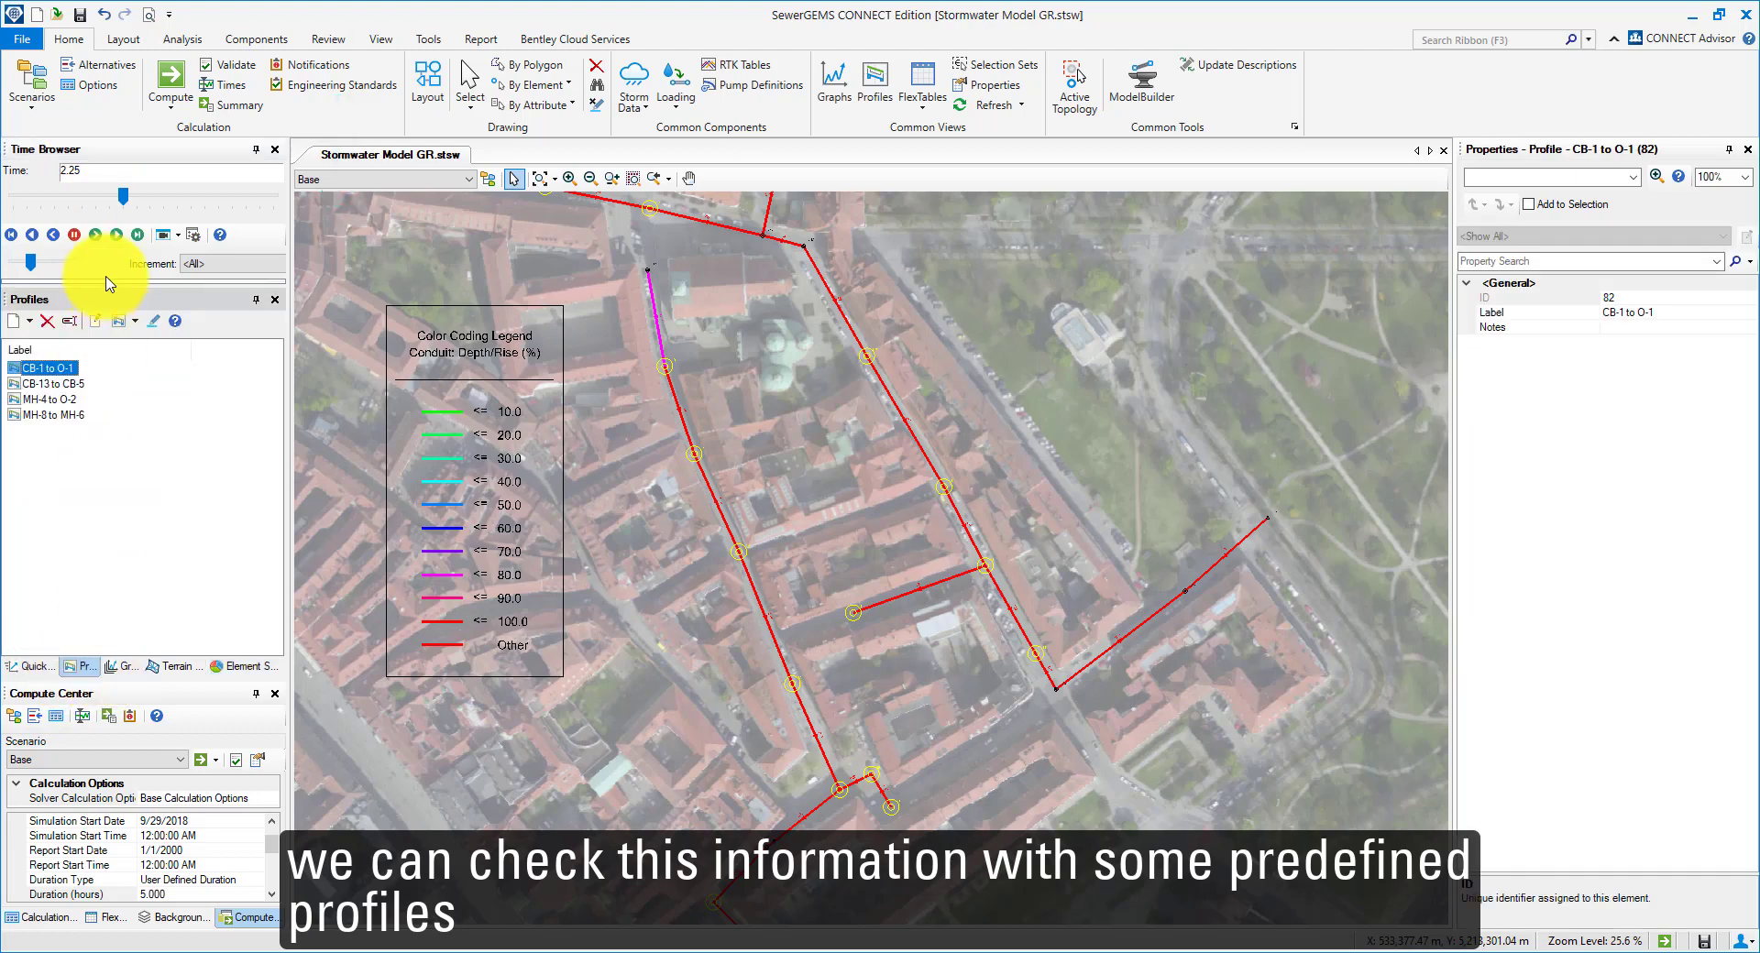
double_click(52, 374)
click(255, 32)
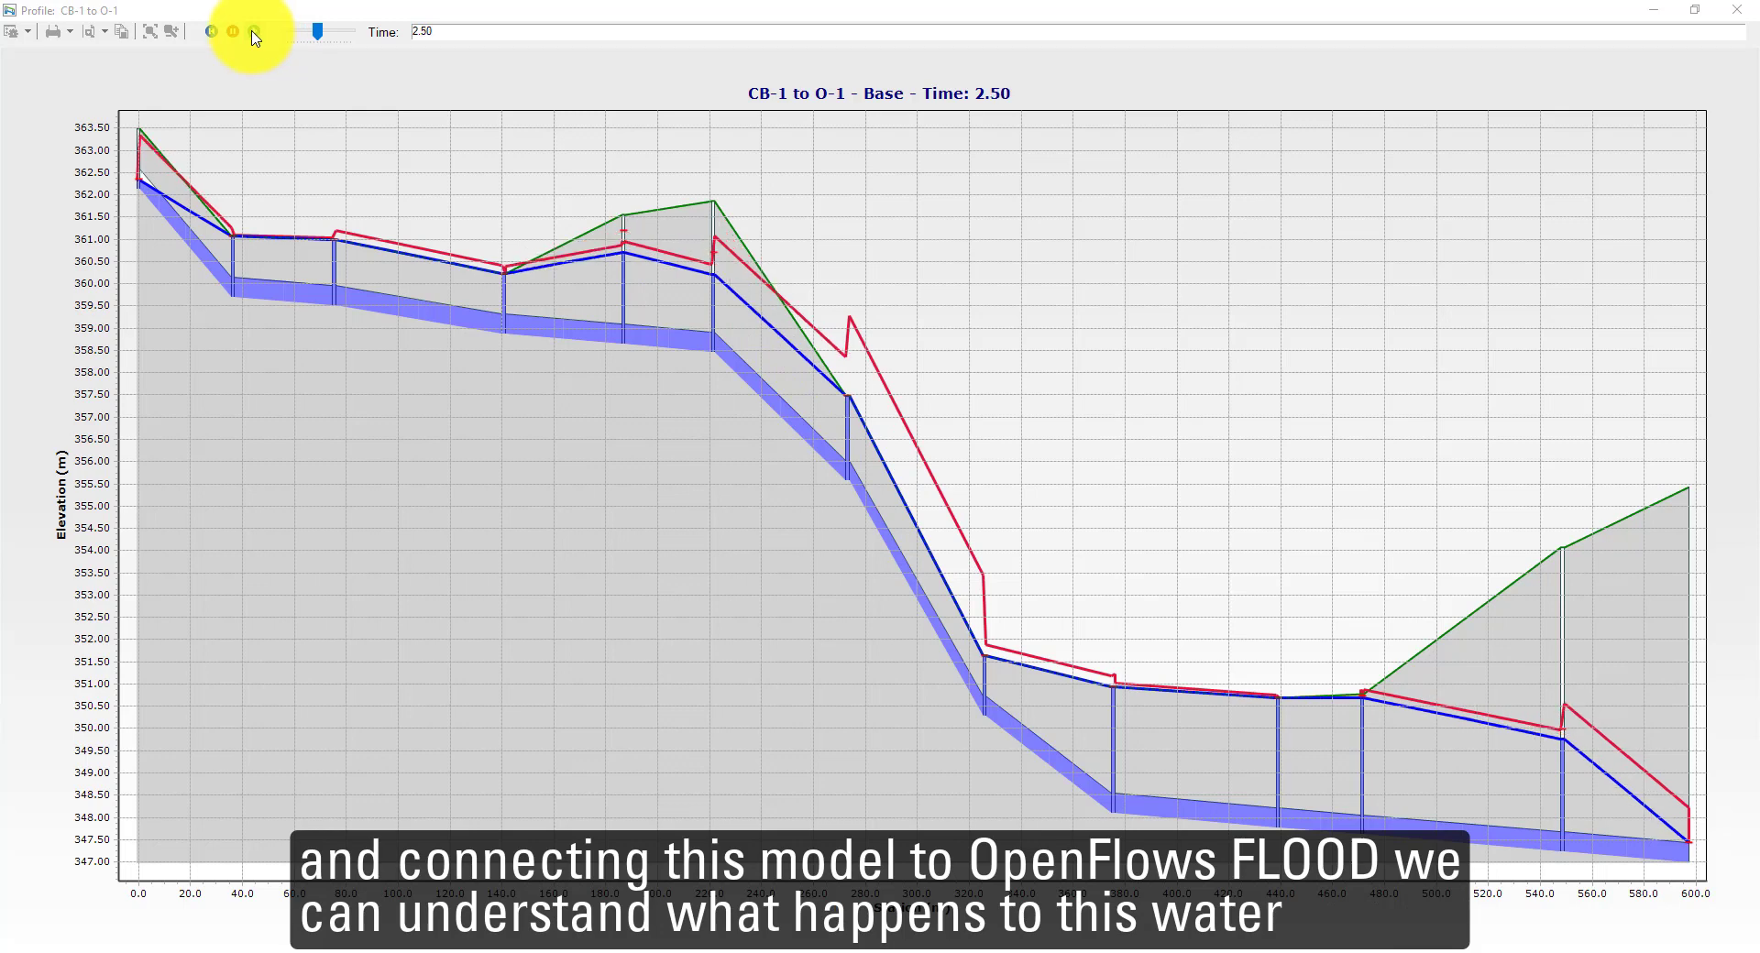
click(1736, 9)
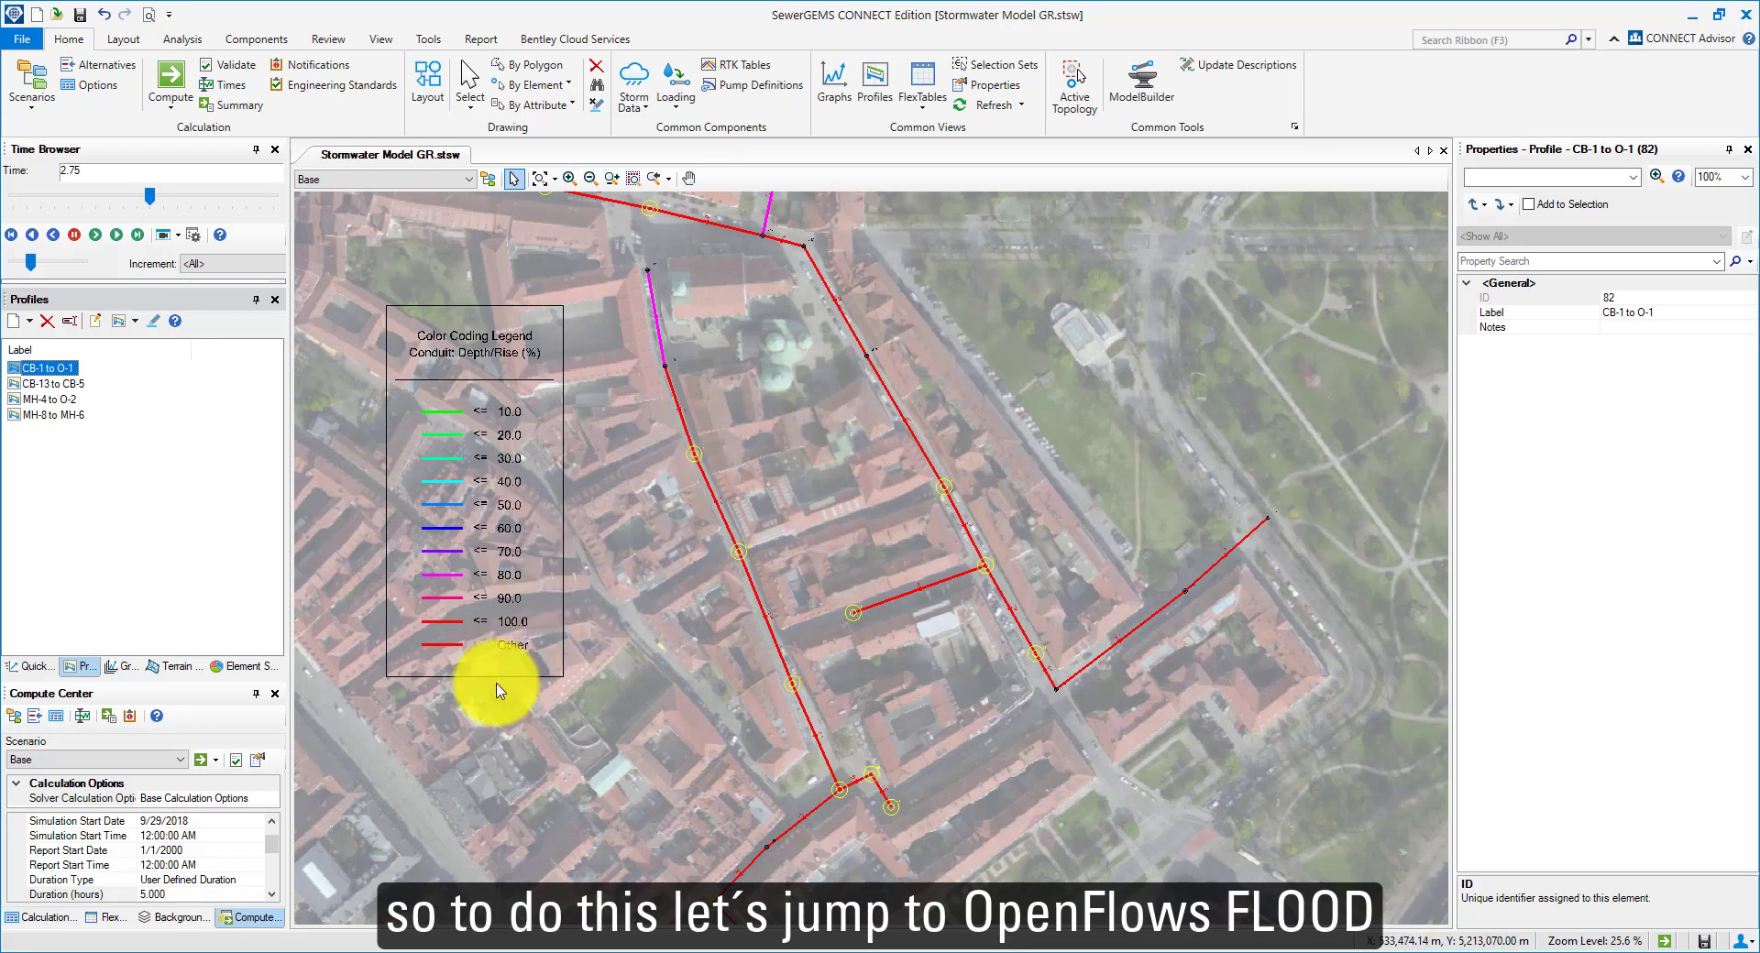
click(1747, 14)
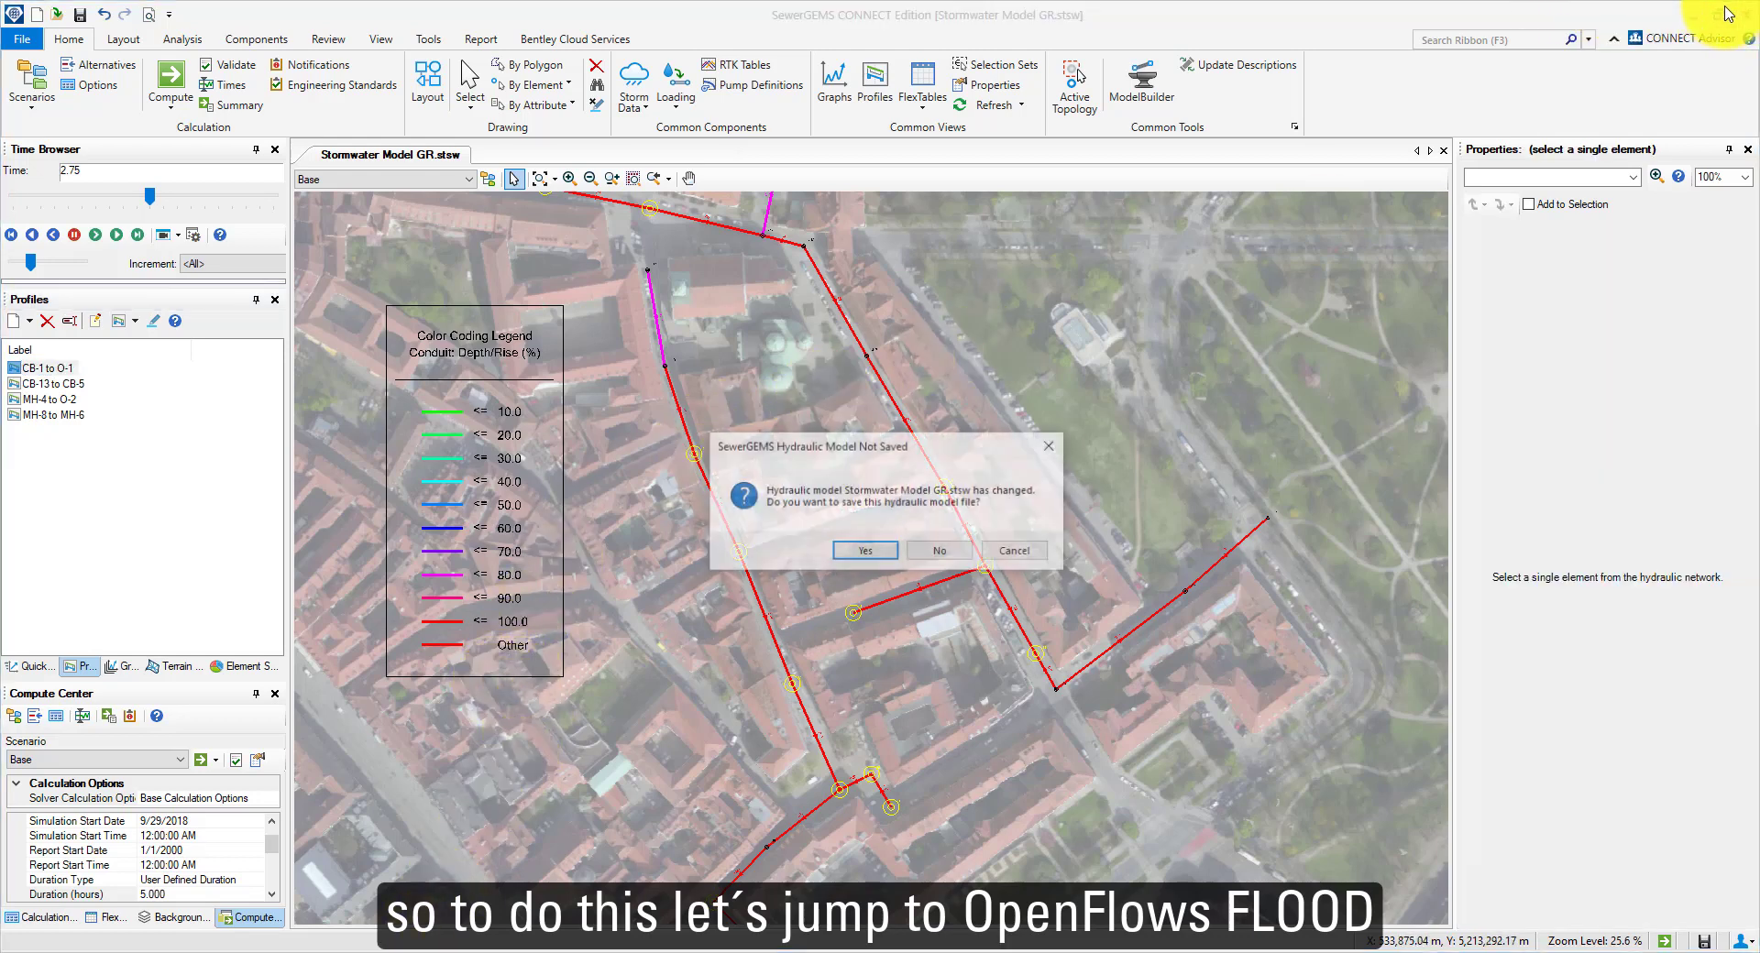
Step: Discard the SewerGEMS changes and make Grid_Data_Raster visible over the orthophoto
click(935, 551)
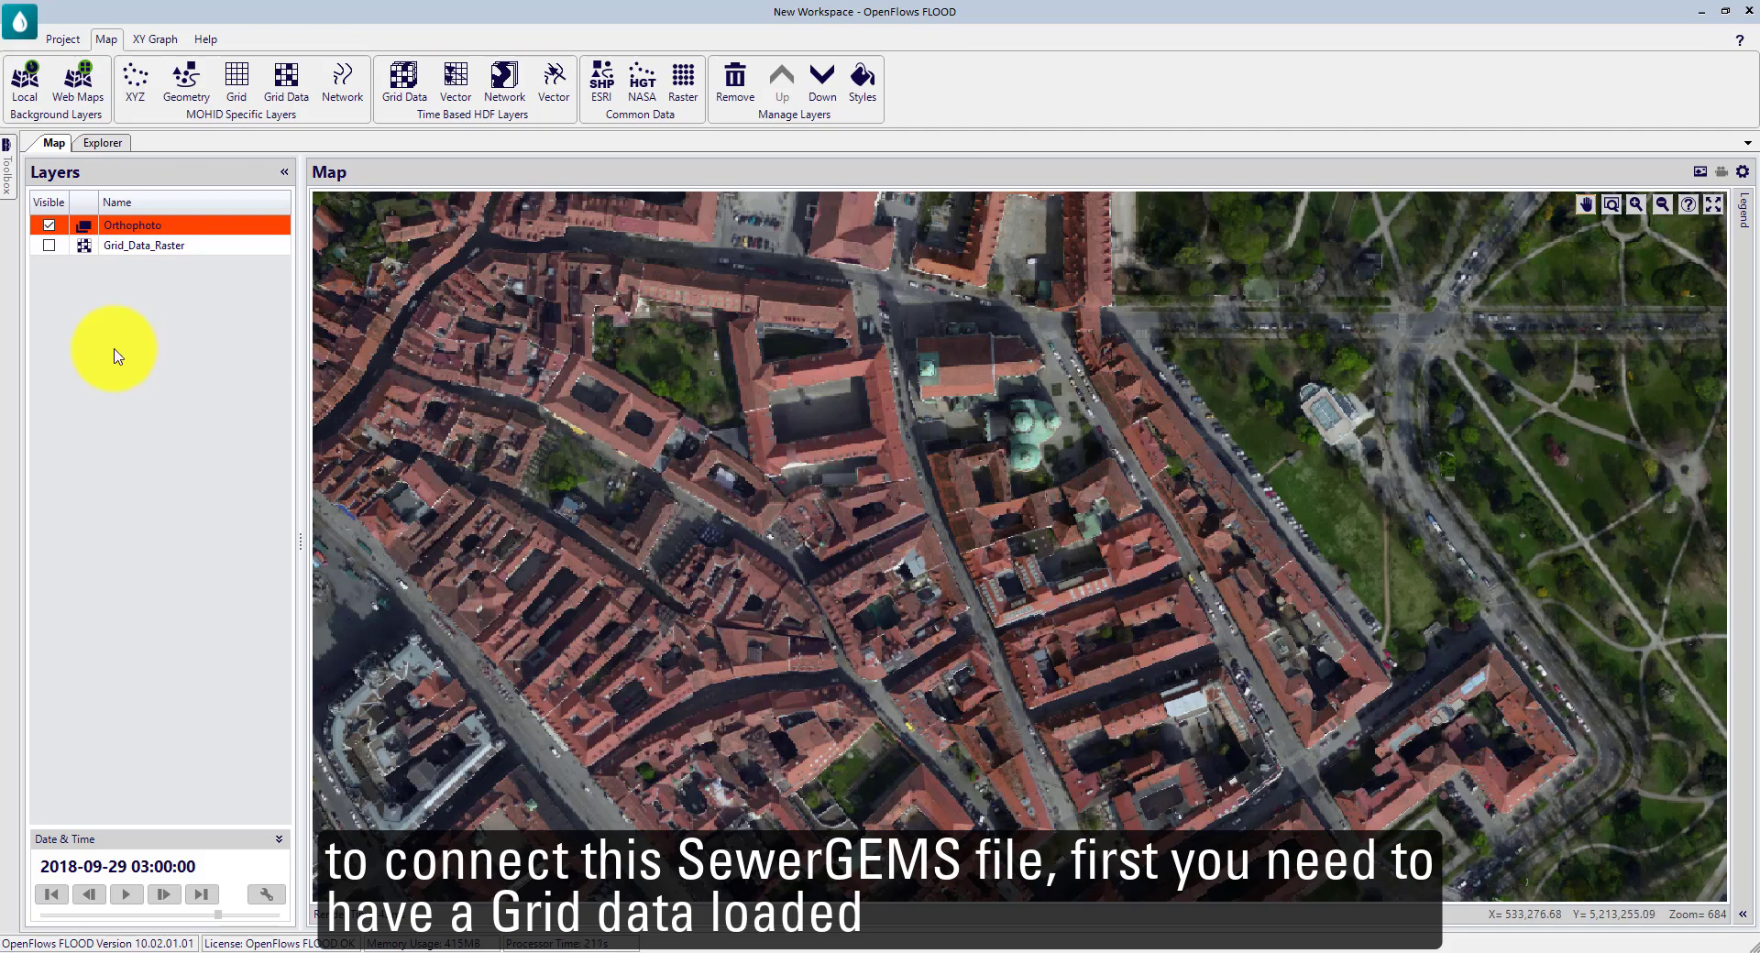
click(50, 246)
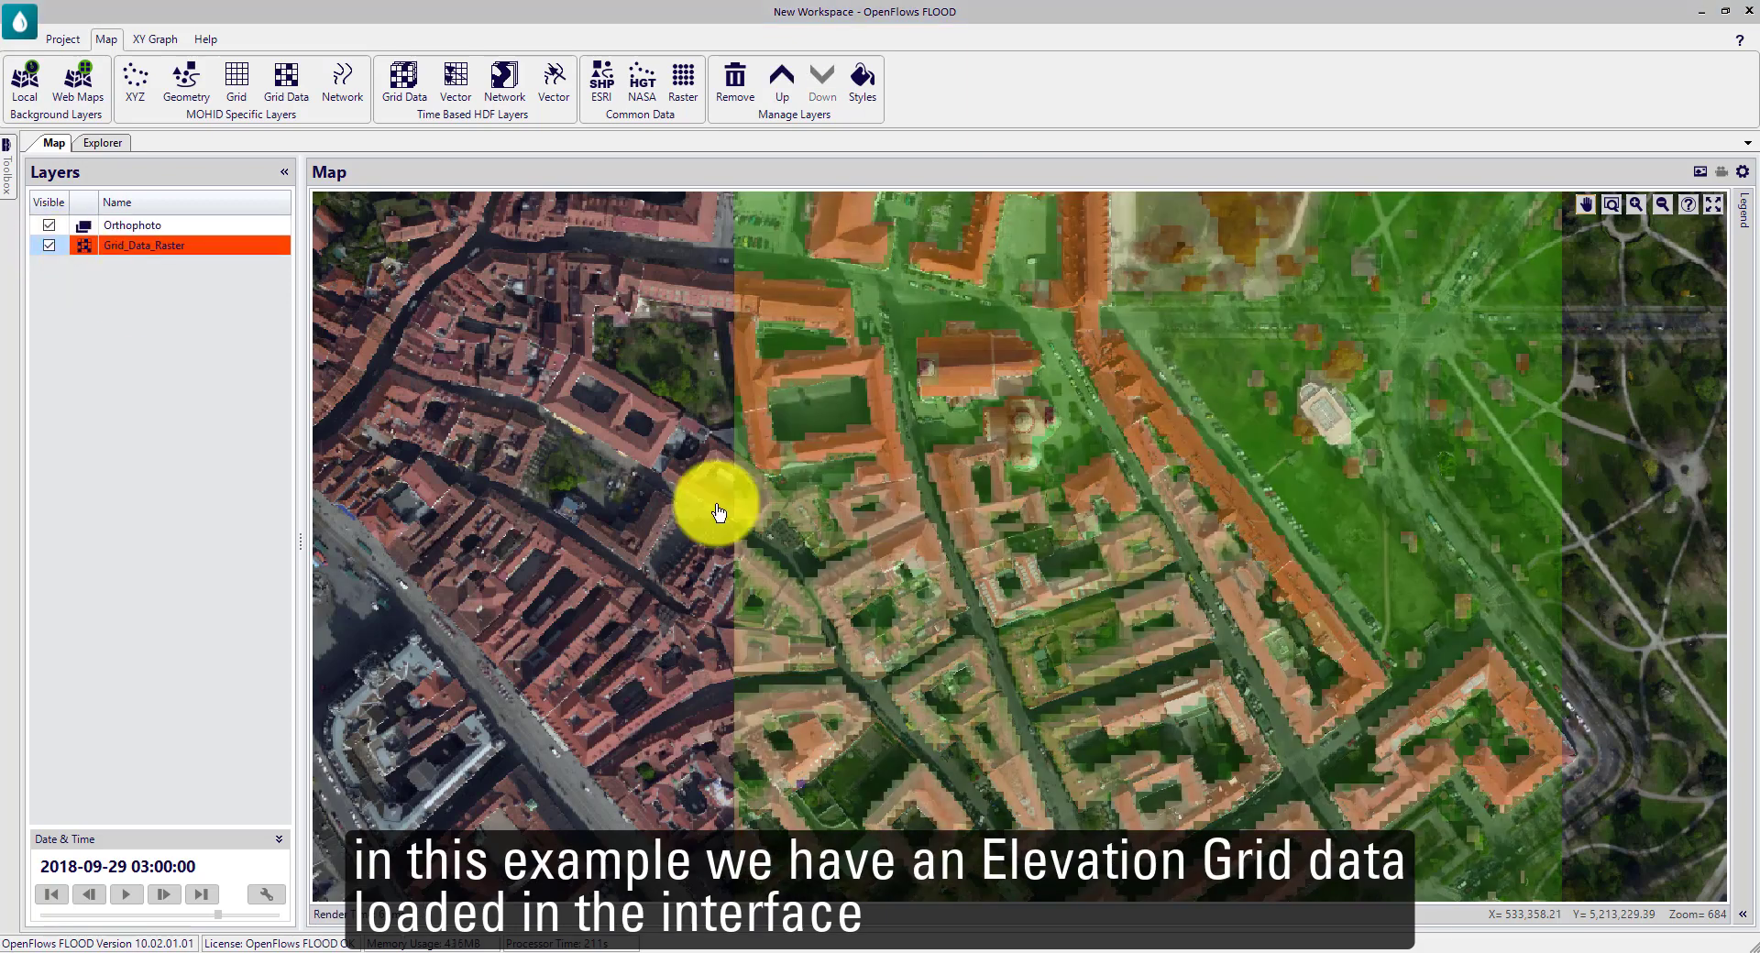
drag(1112, 560, 1108, 575)
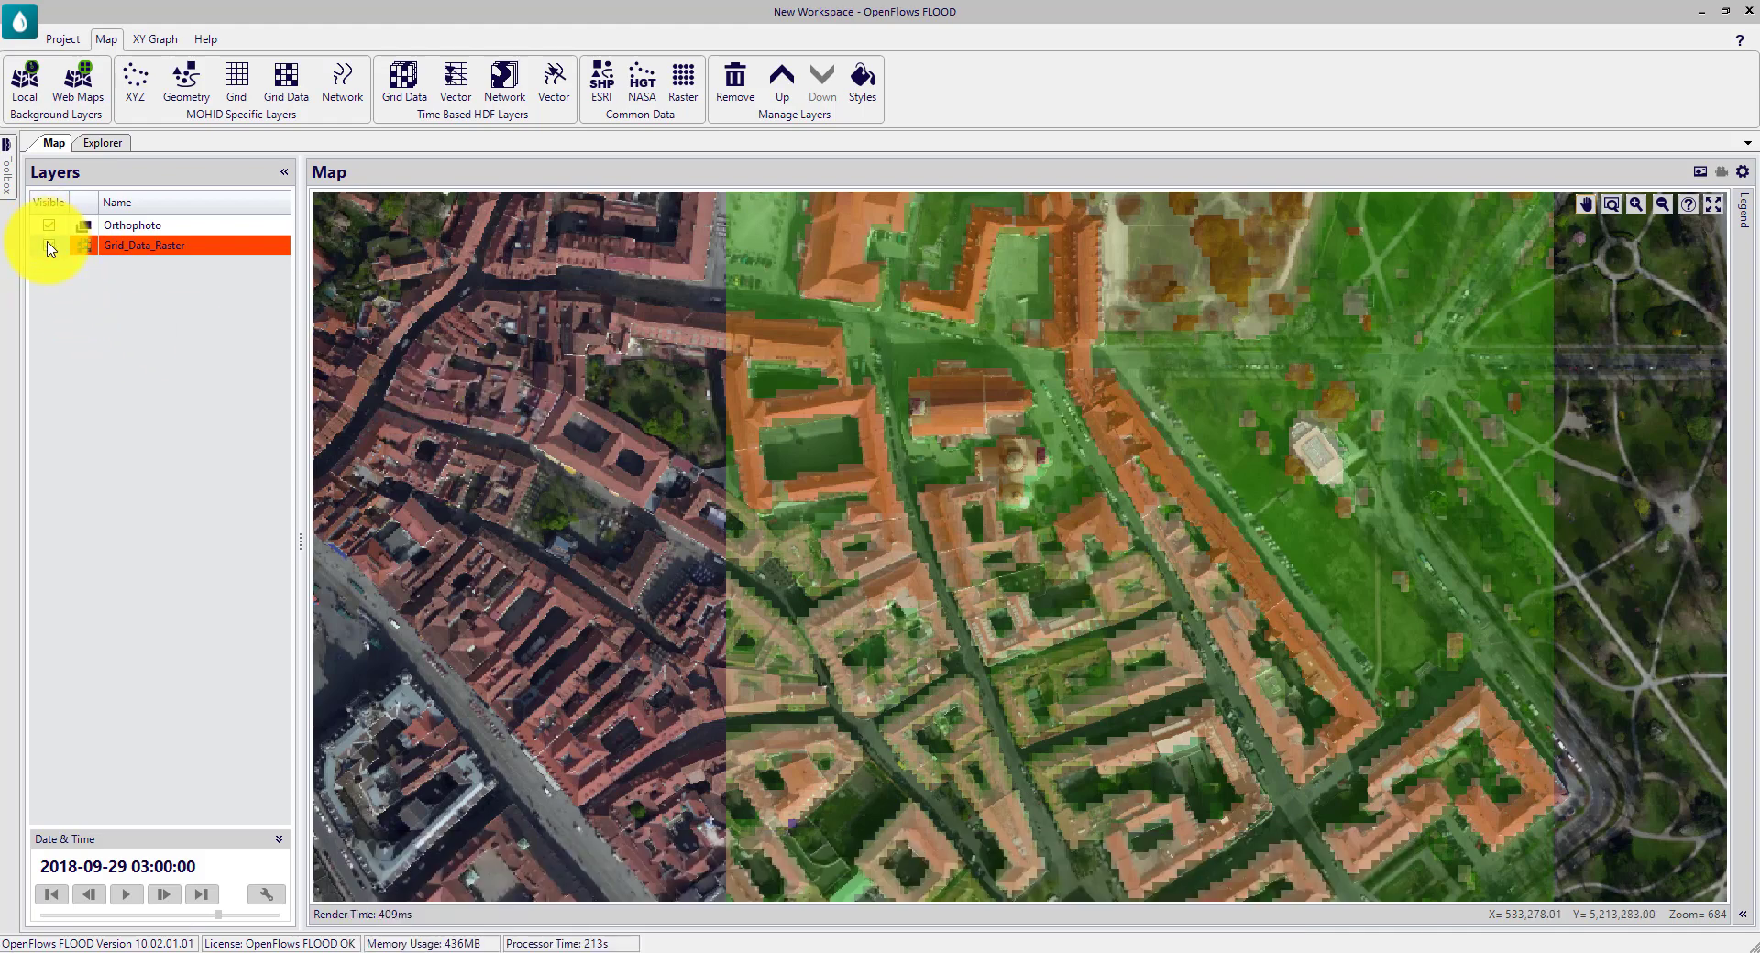
Step: Launch the Urban Floods 'Connect SewerGEMS model to MOHID Land model' tool and browse for its SewerGEMS file
click(8, 165)
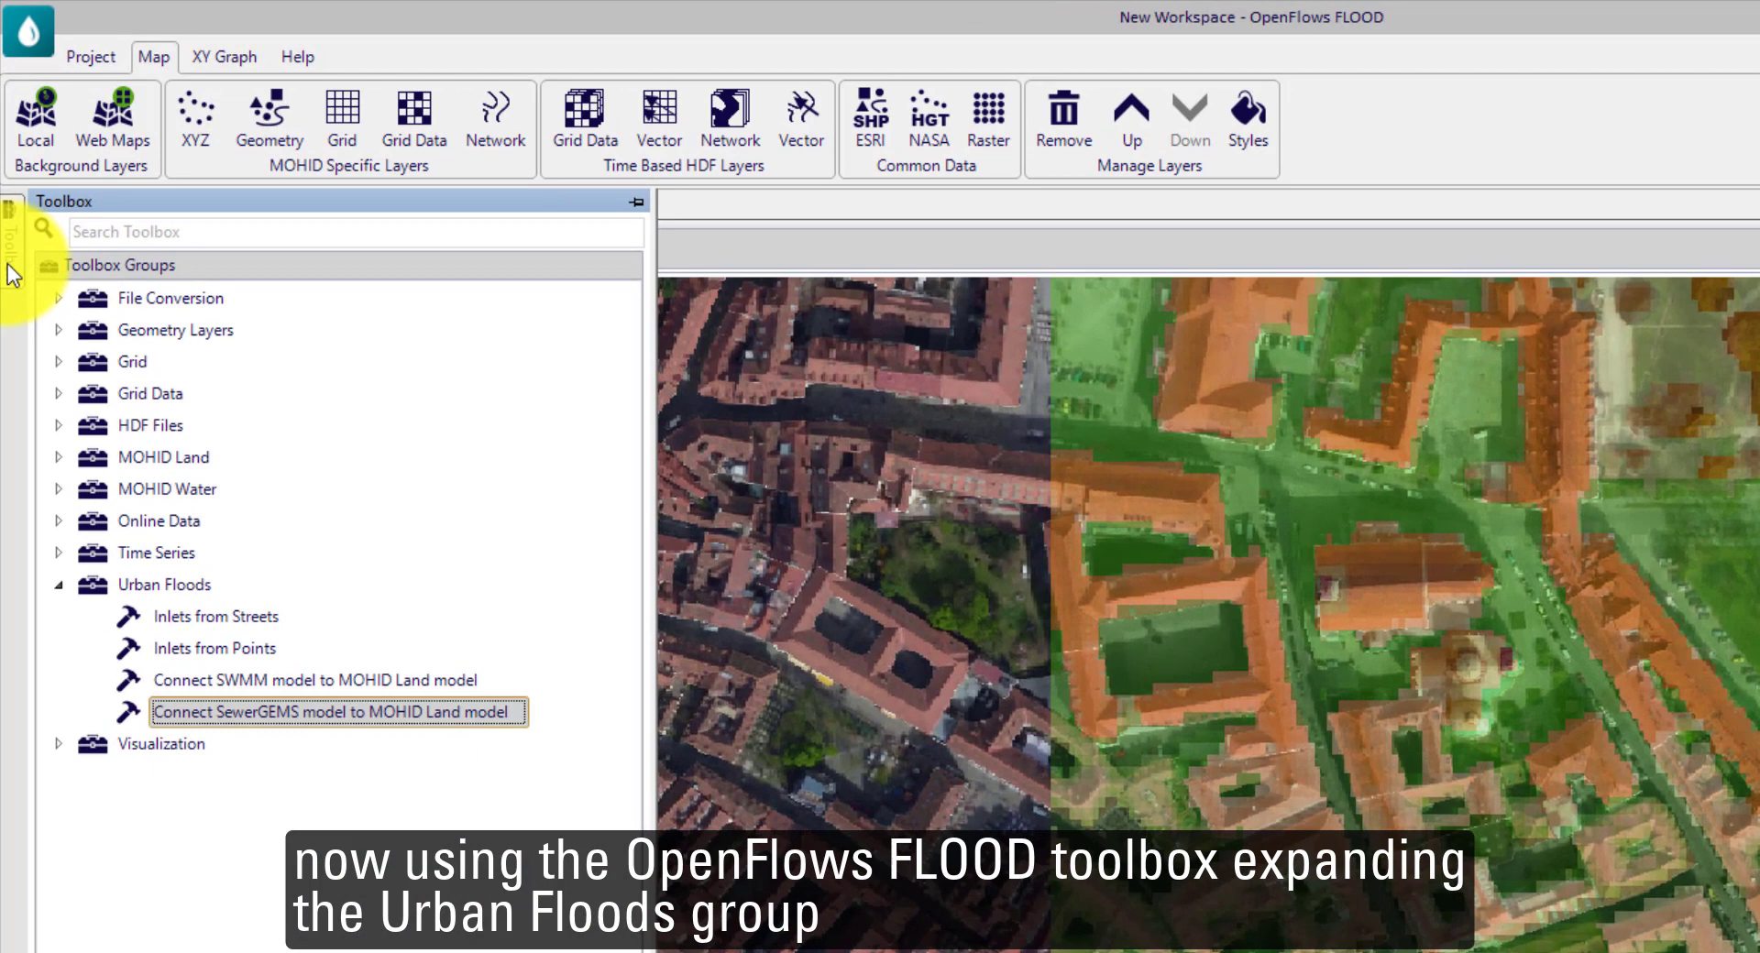
click(166, 588)
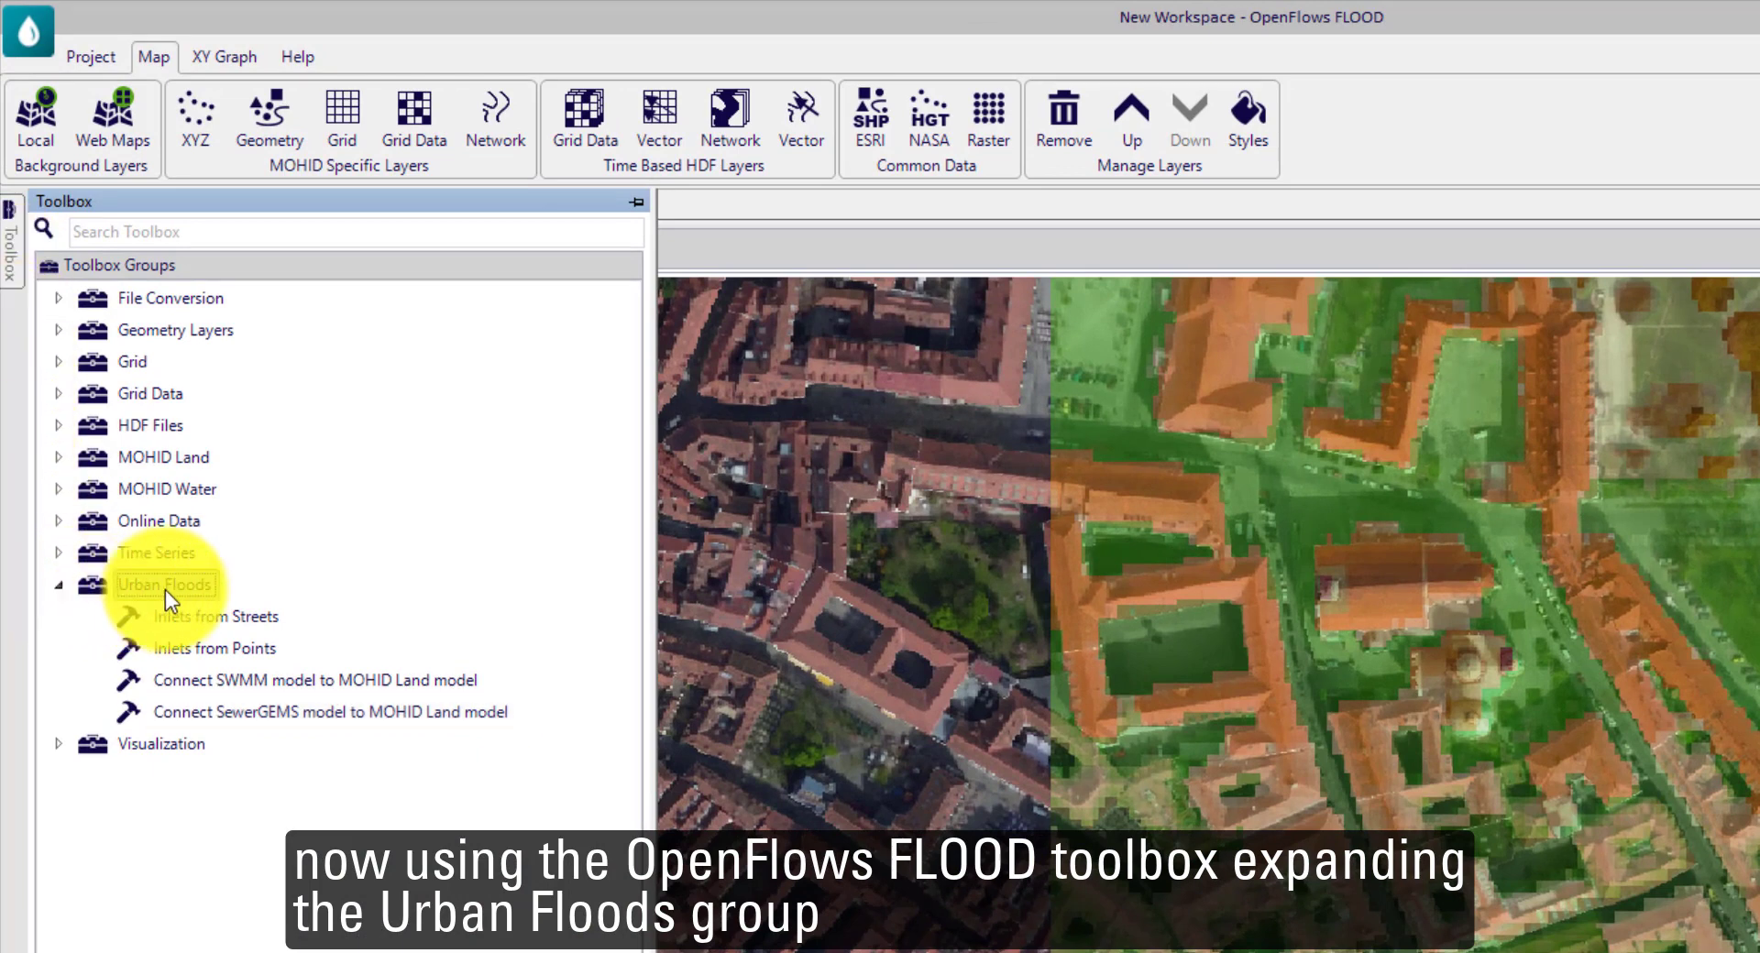
click(198, 709)
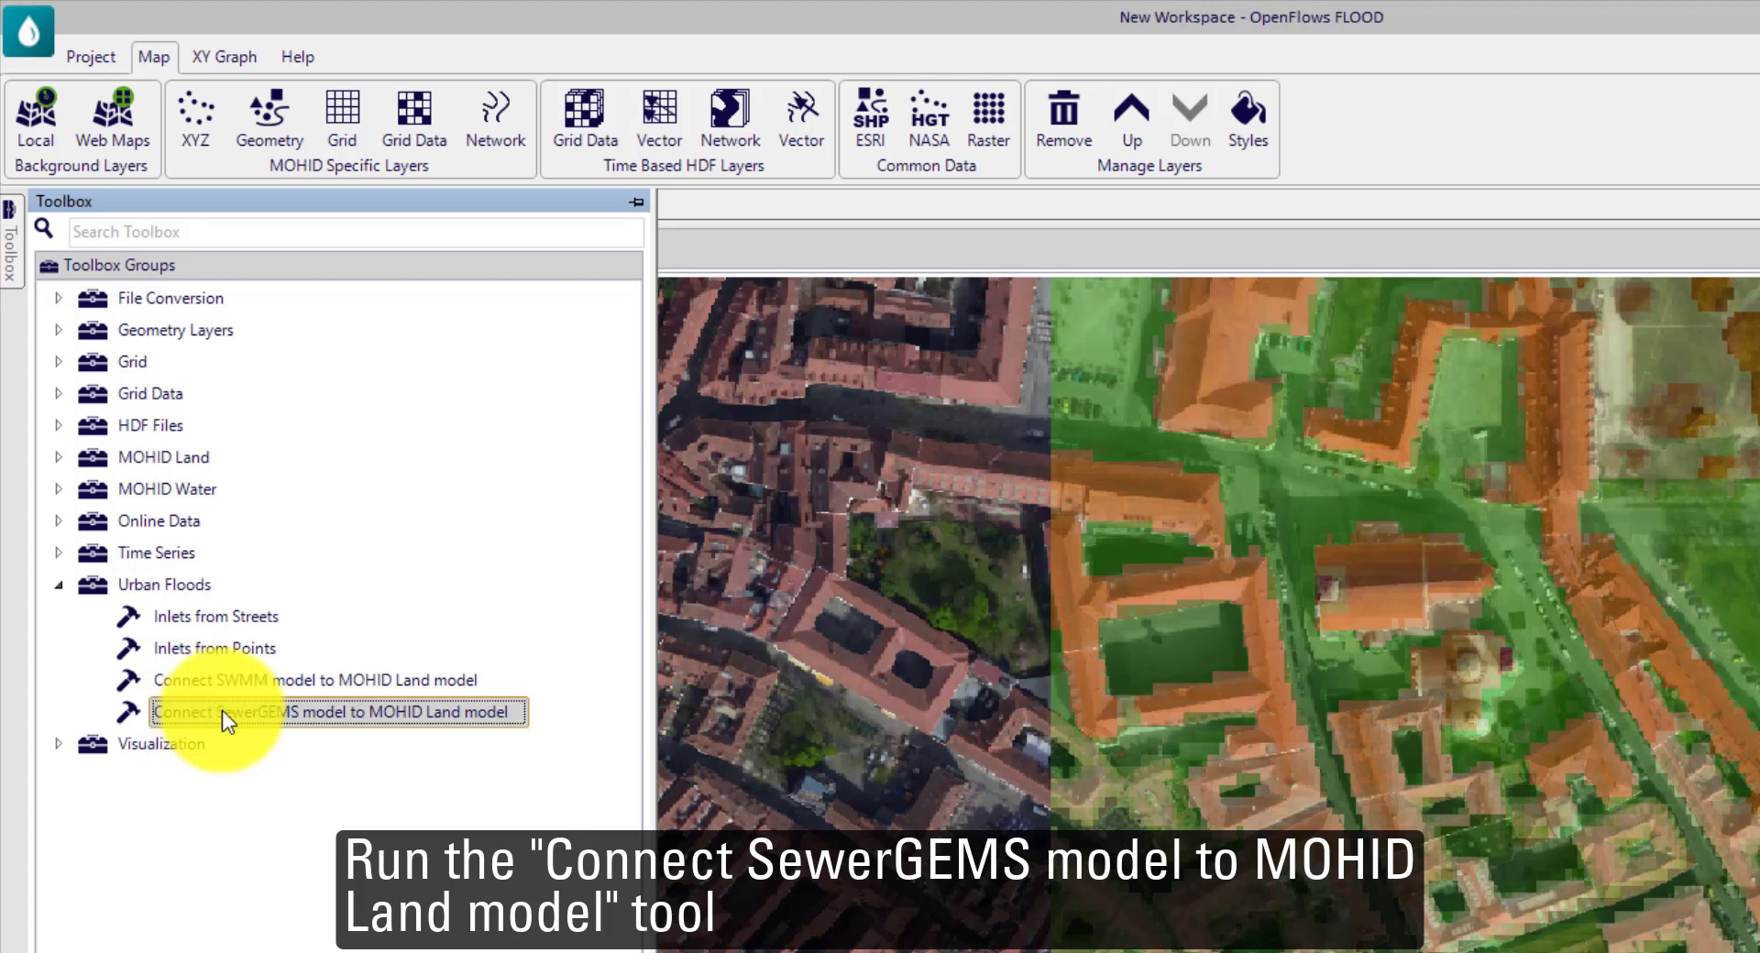
double_click(222, 712)
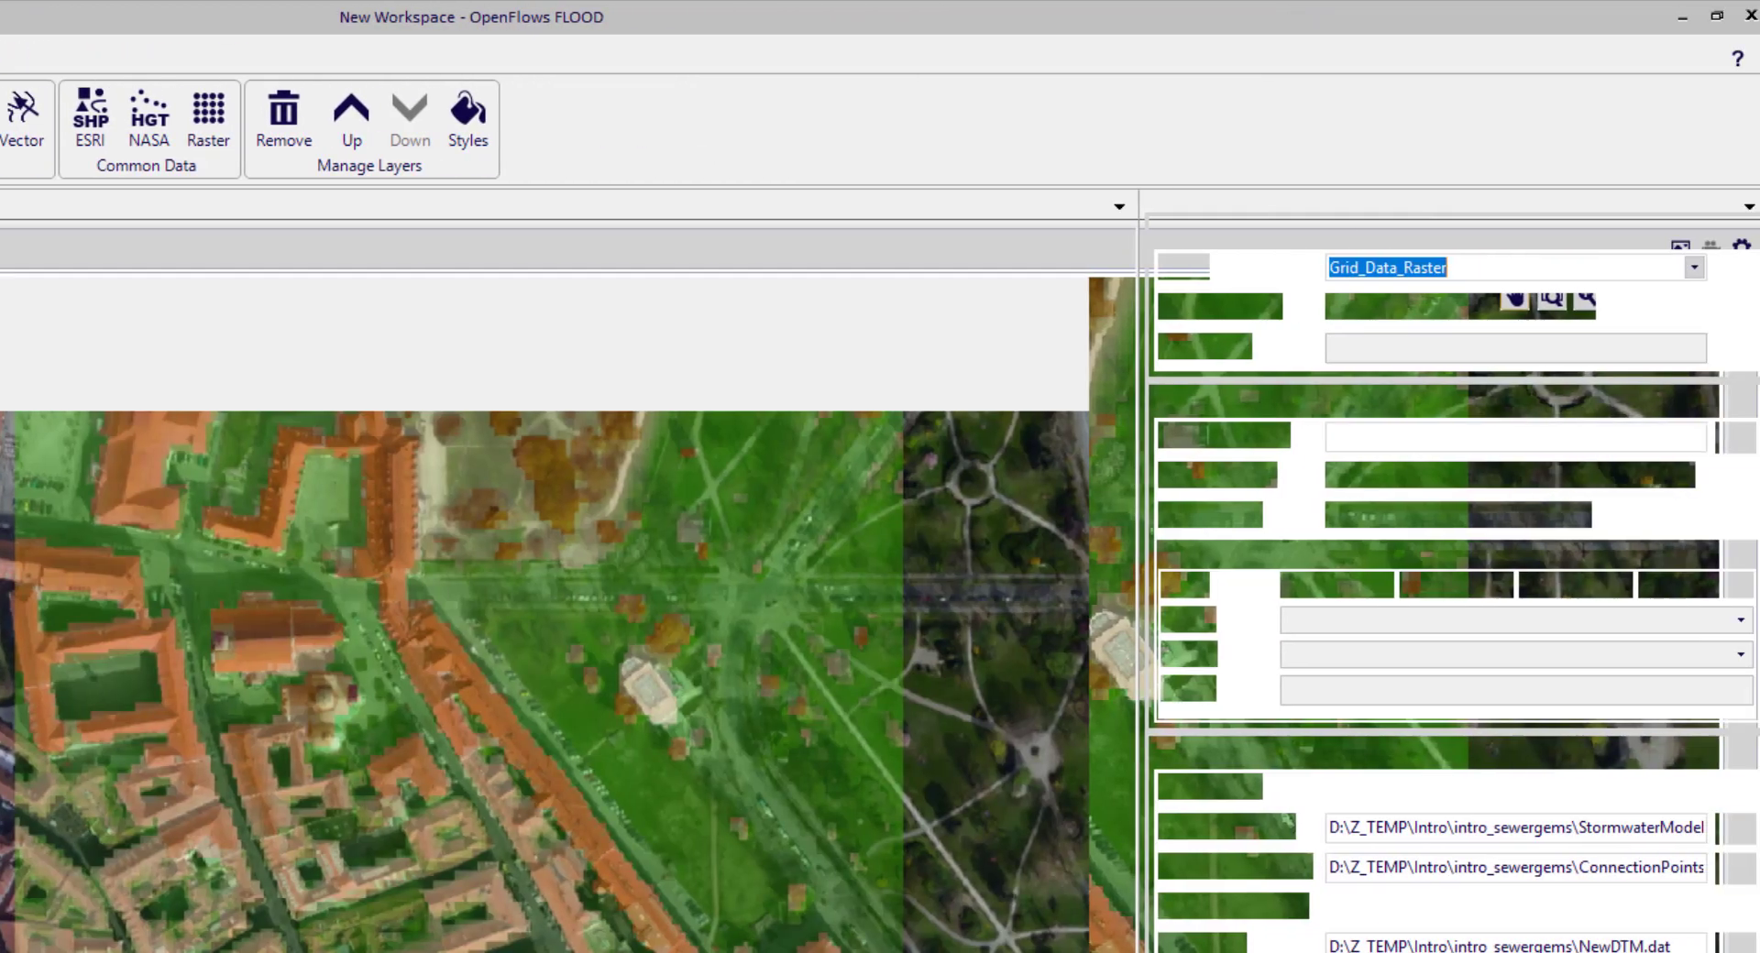
click(620, 698)
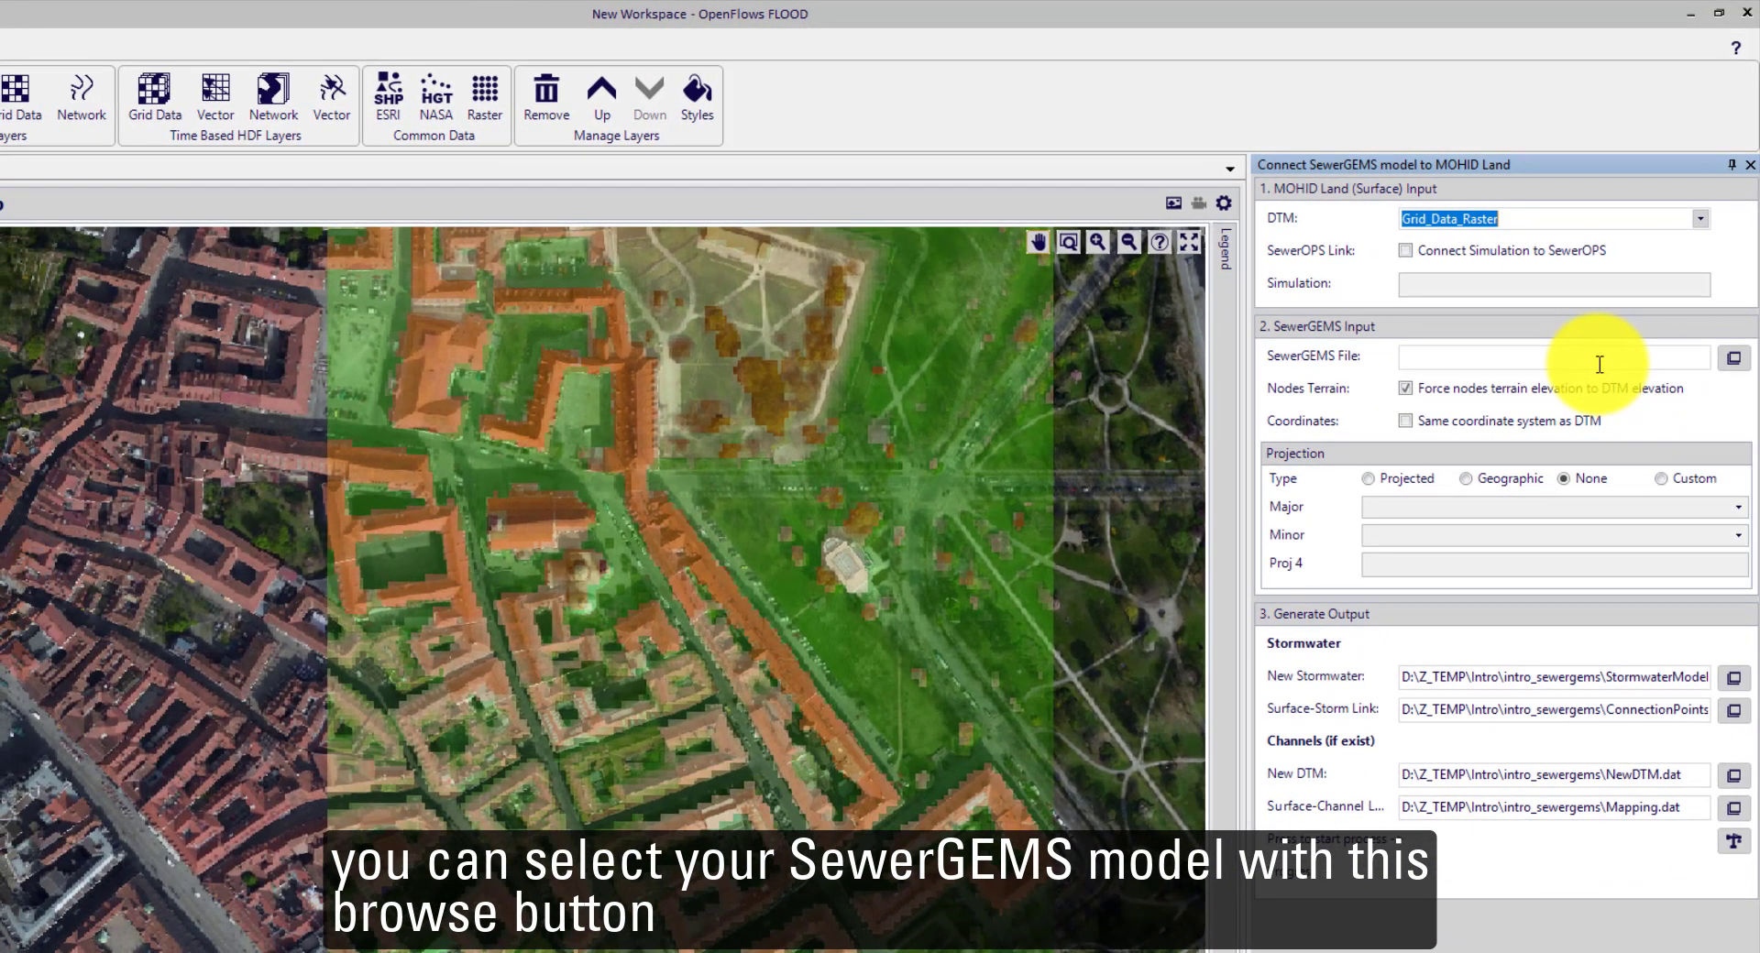
click(1596, 373)
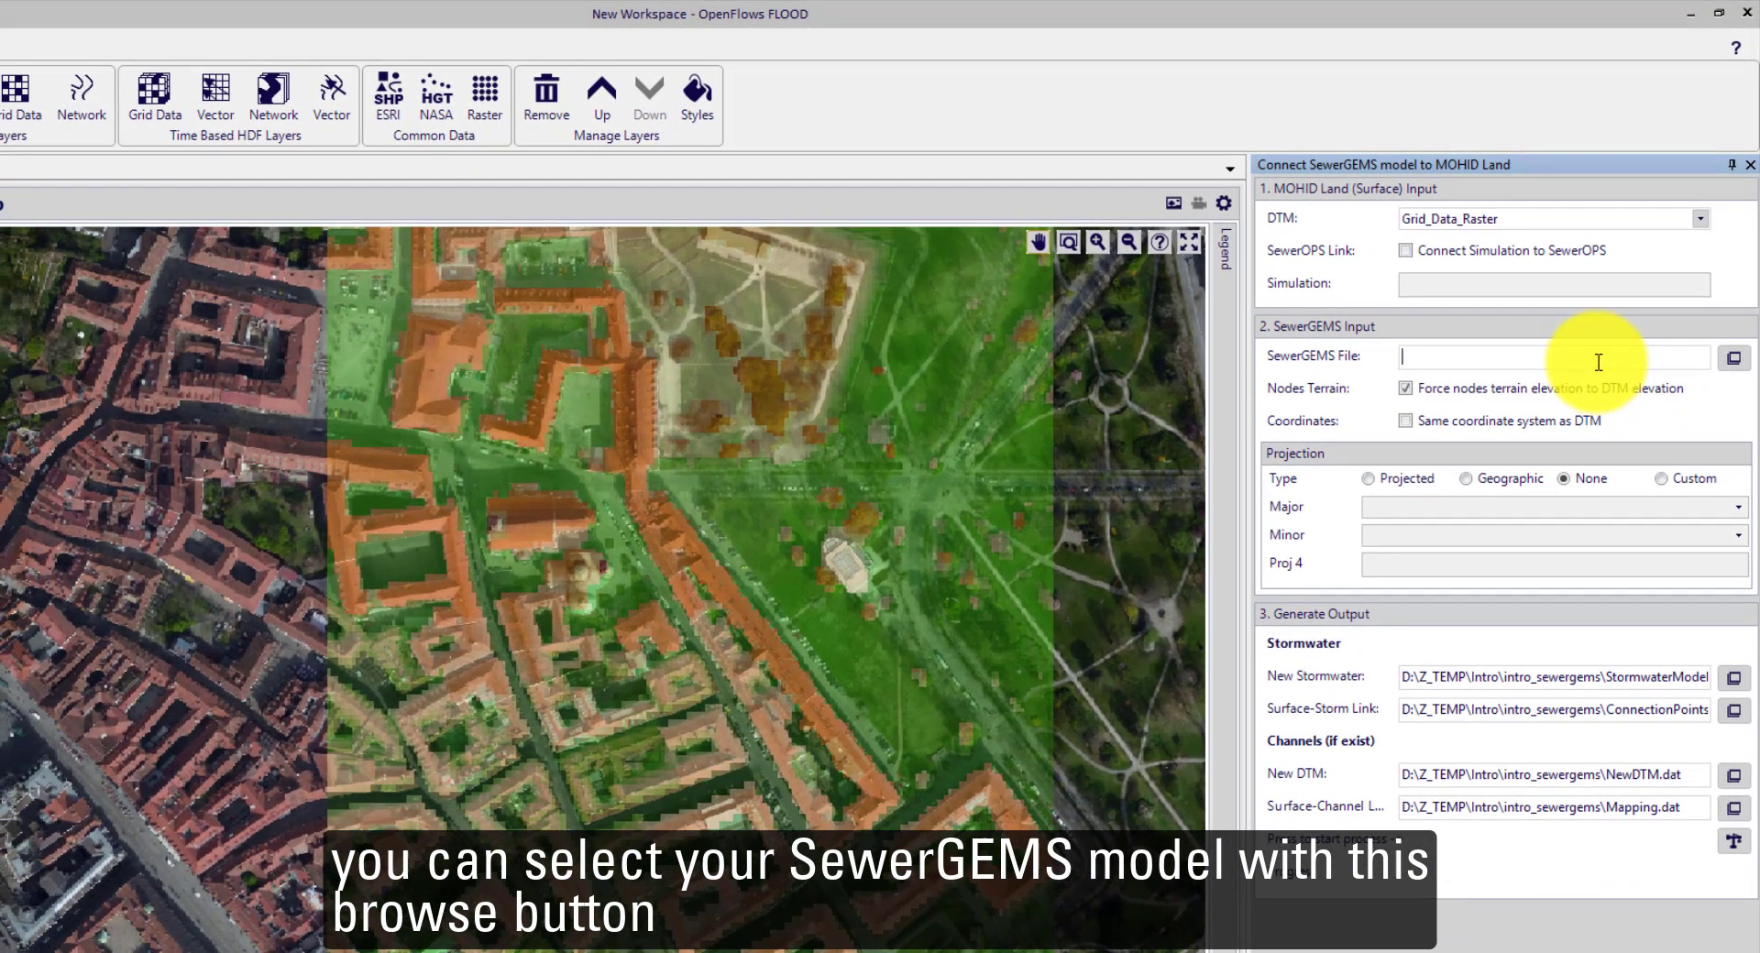
click(1735, 360)
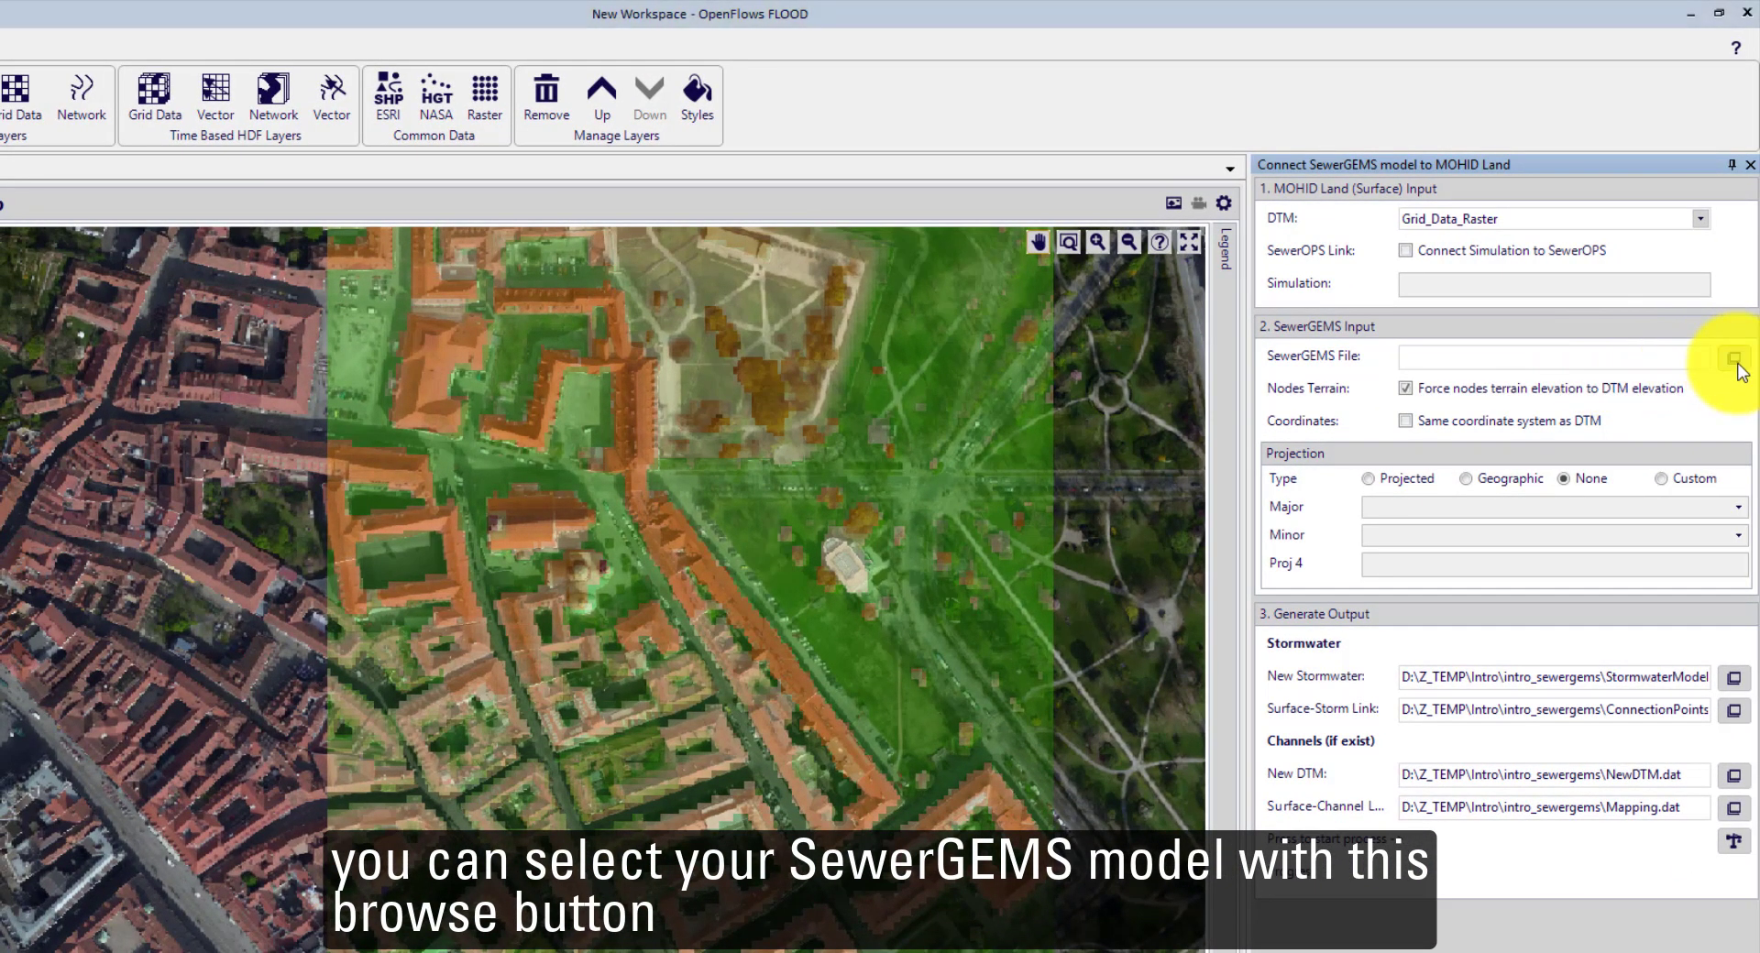
Step: Pick the Stormwater Model .stsw file from D:\Z_TEMP\Intro\intro_sewergems
drag(247, 32, 721, 307)
click(275, 638)
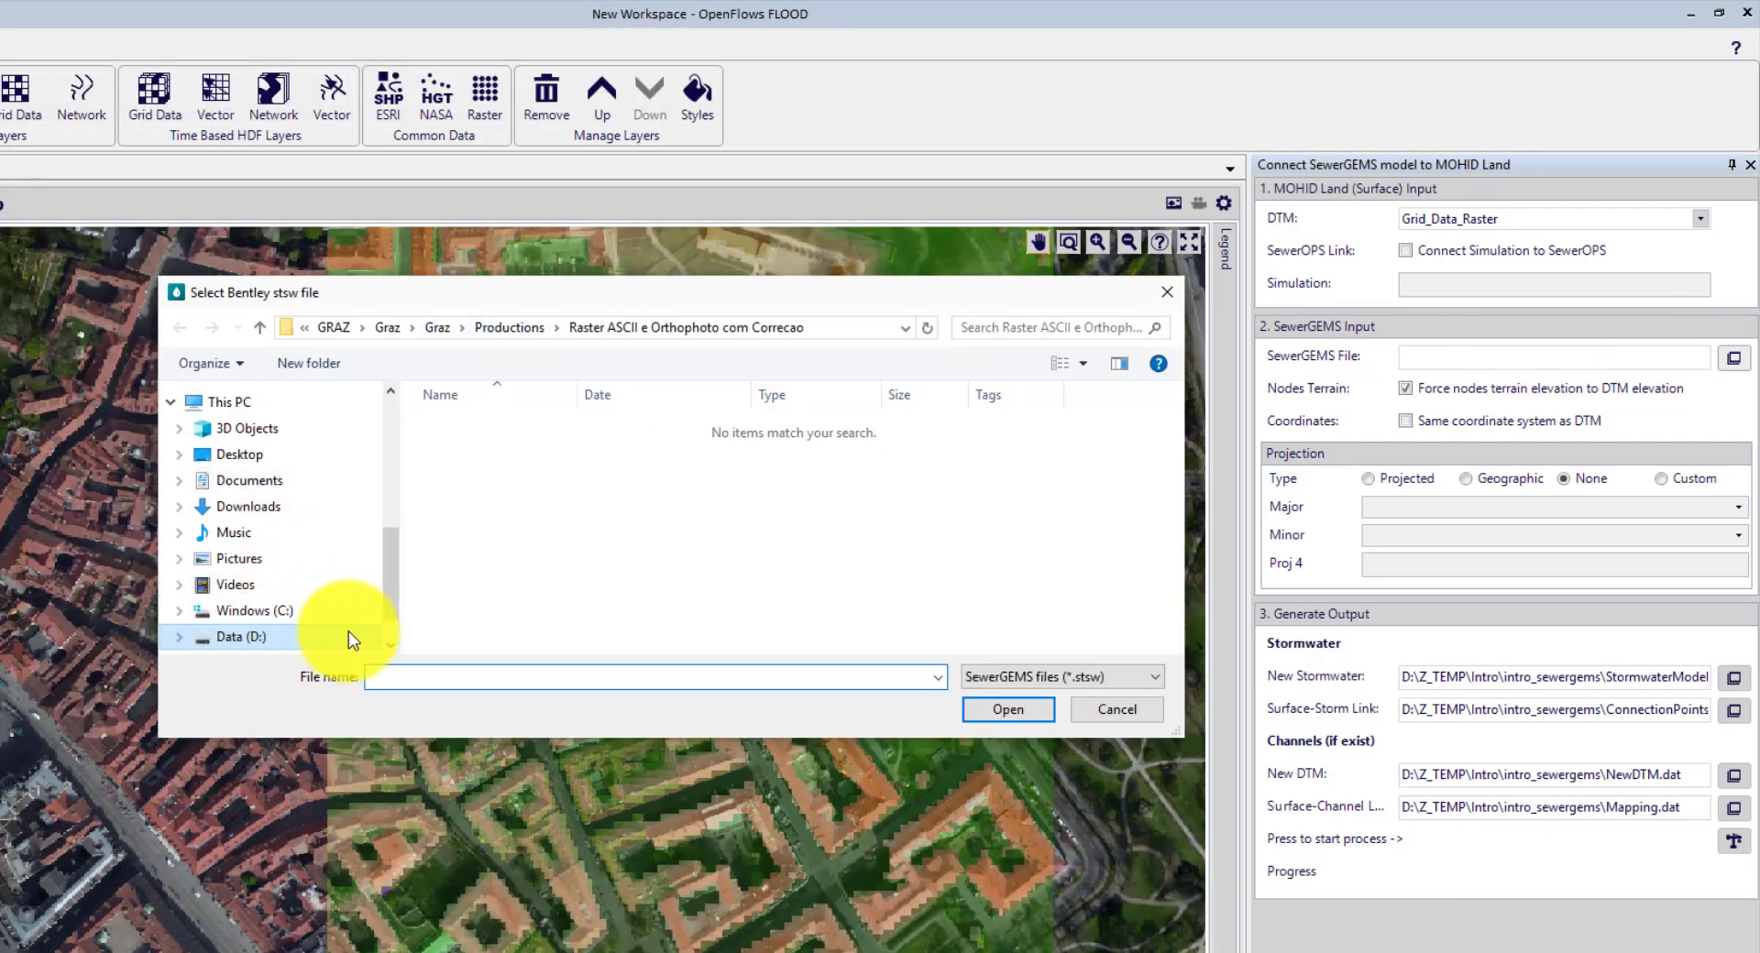
scroll(497, 607, down, 1)
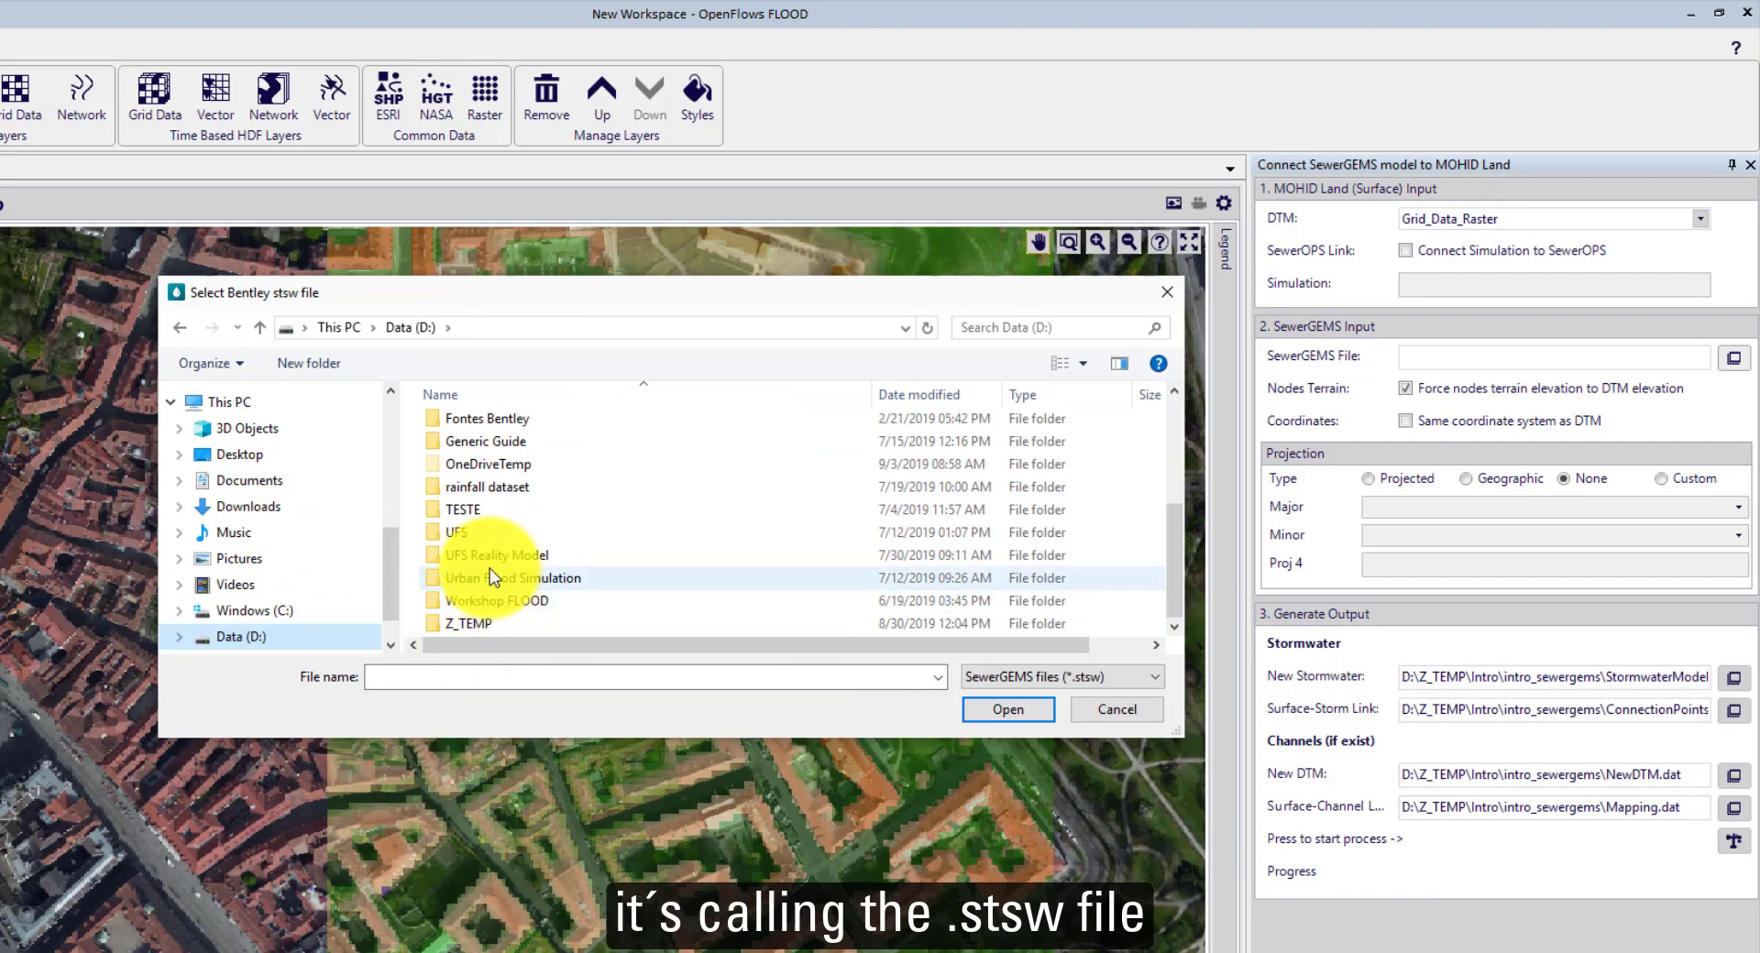
double_click(495, 615)
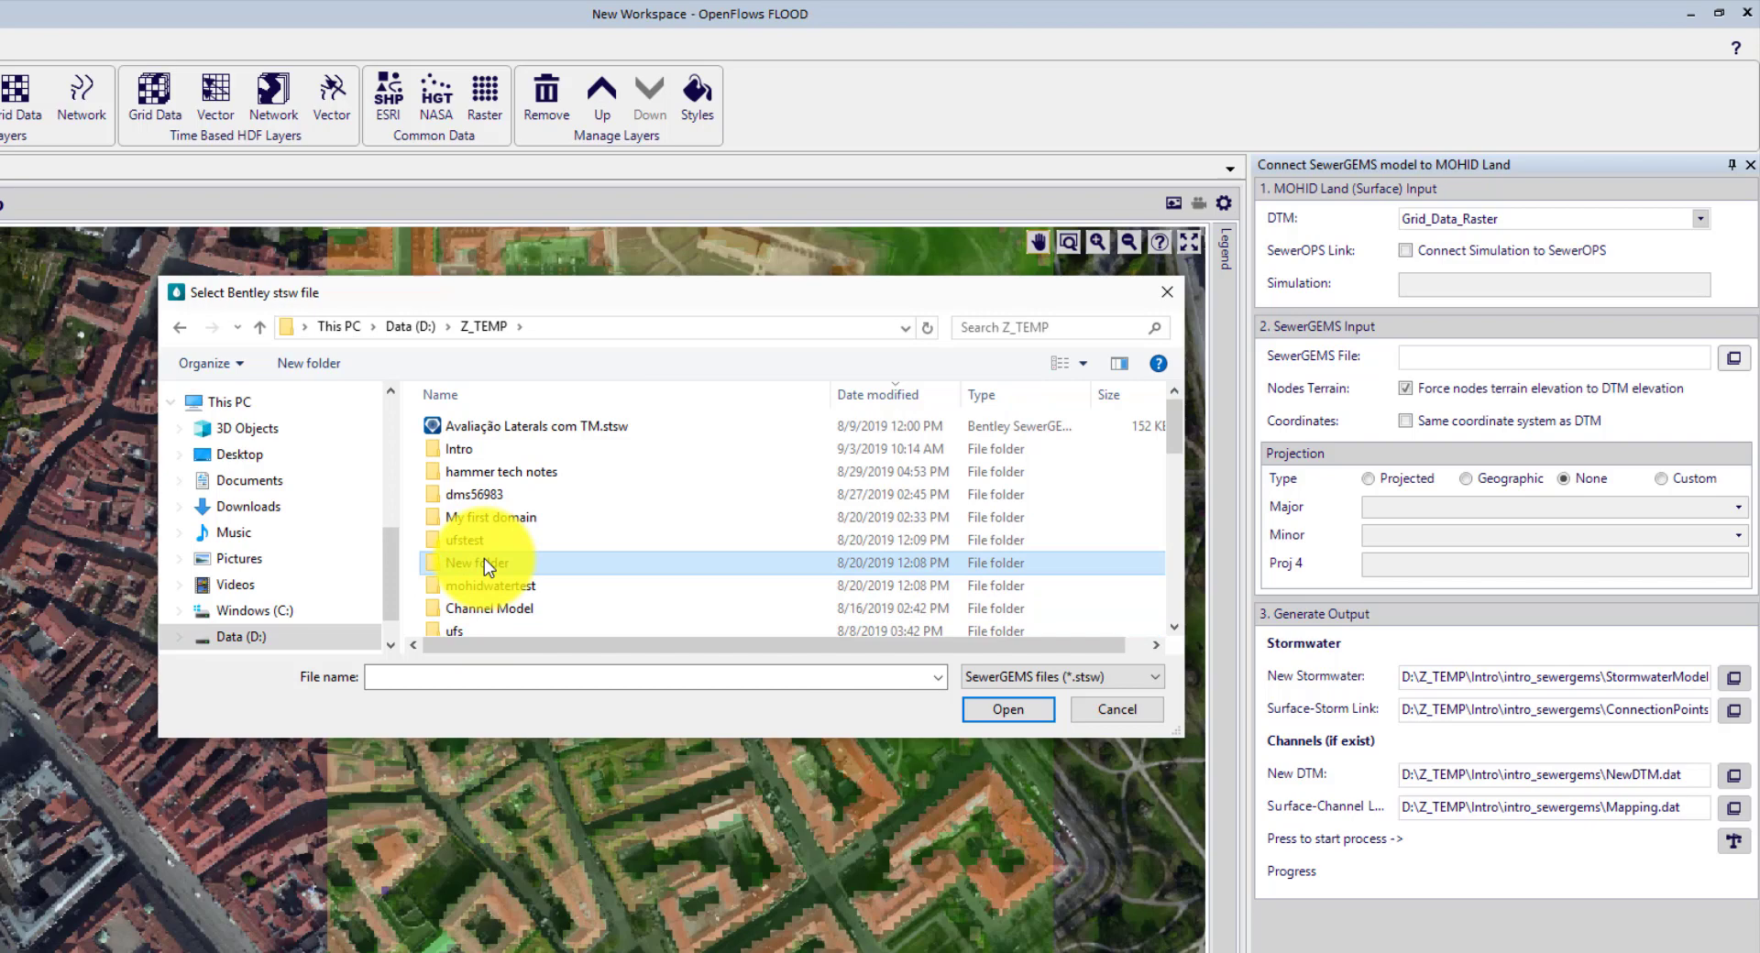
key(Return)
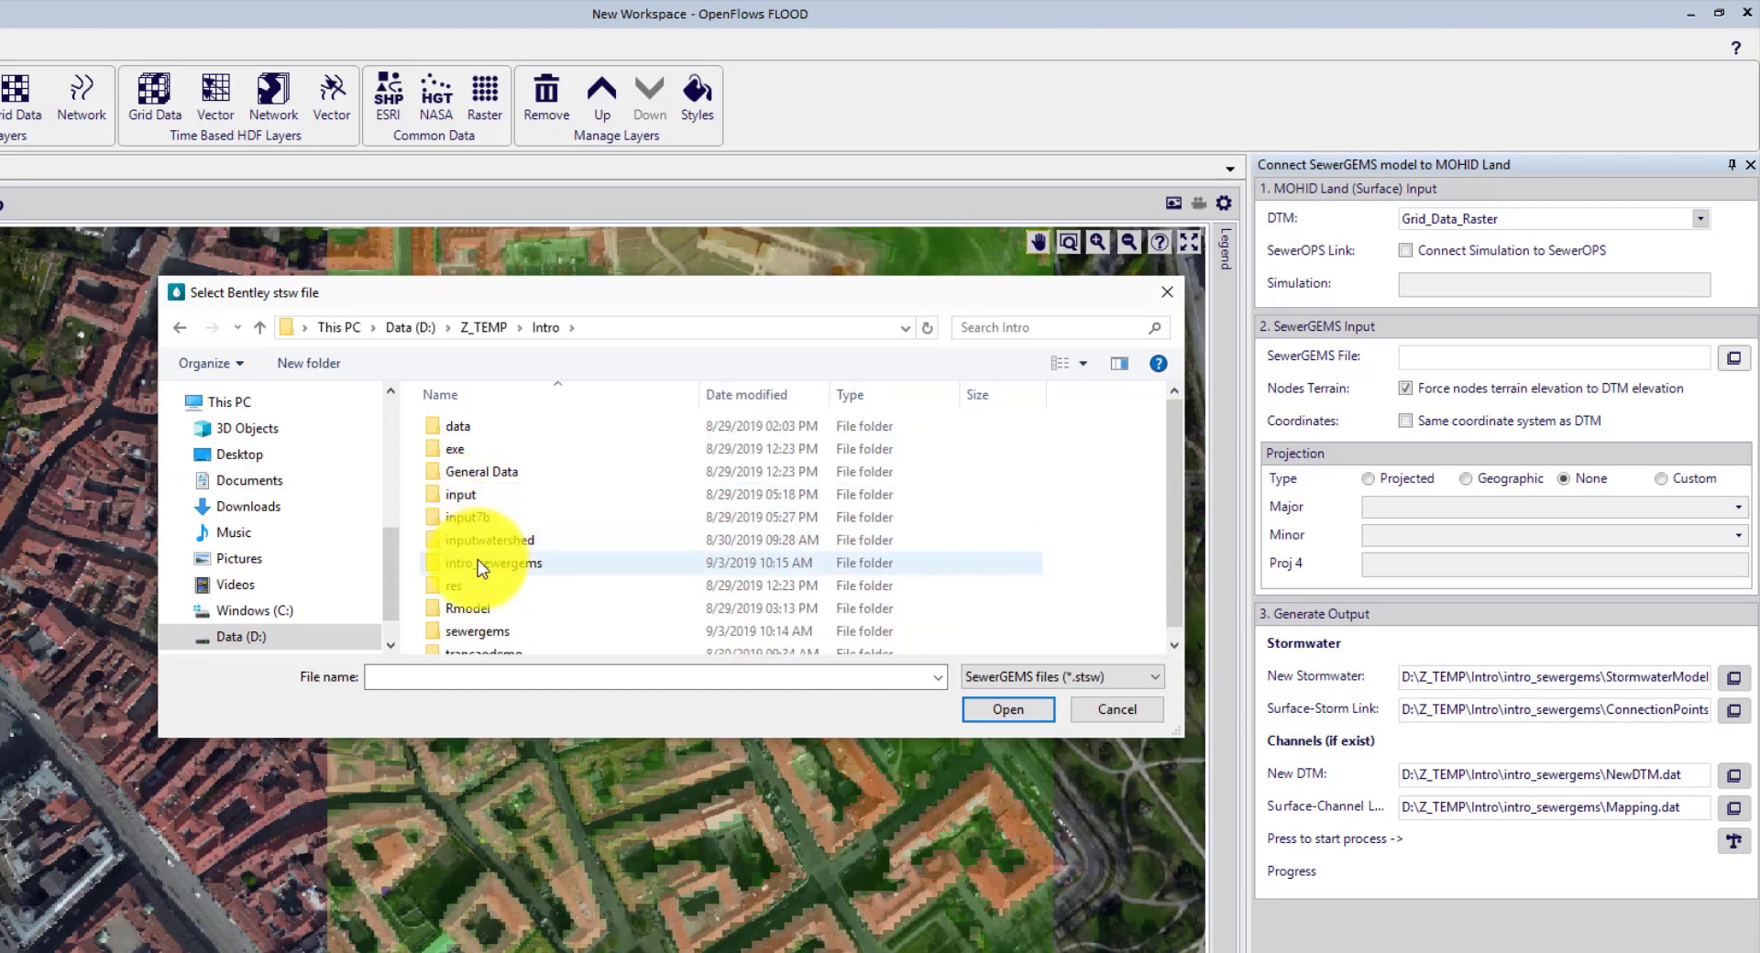
double_click(477, 562)
double_click(486, 426)
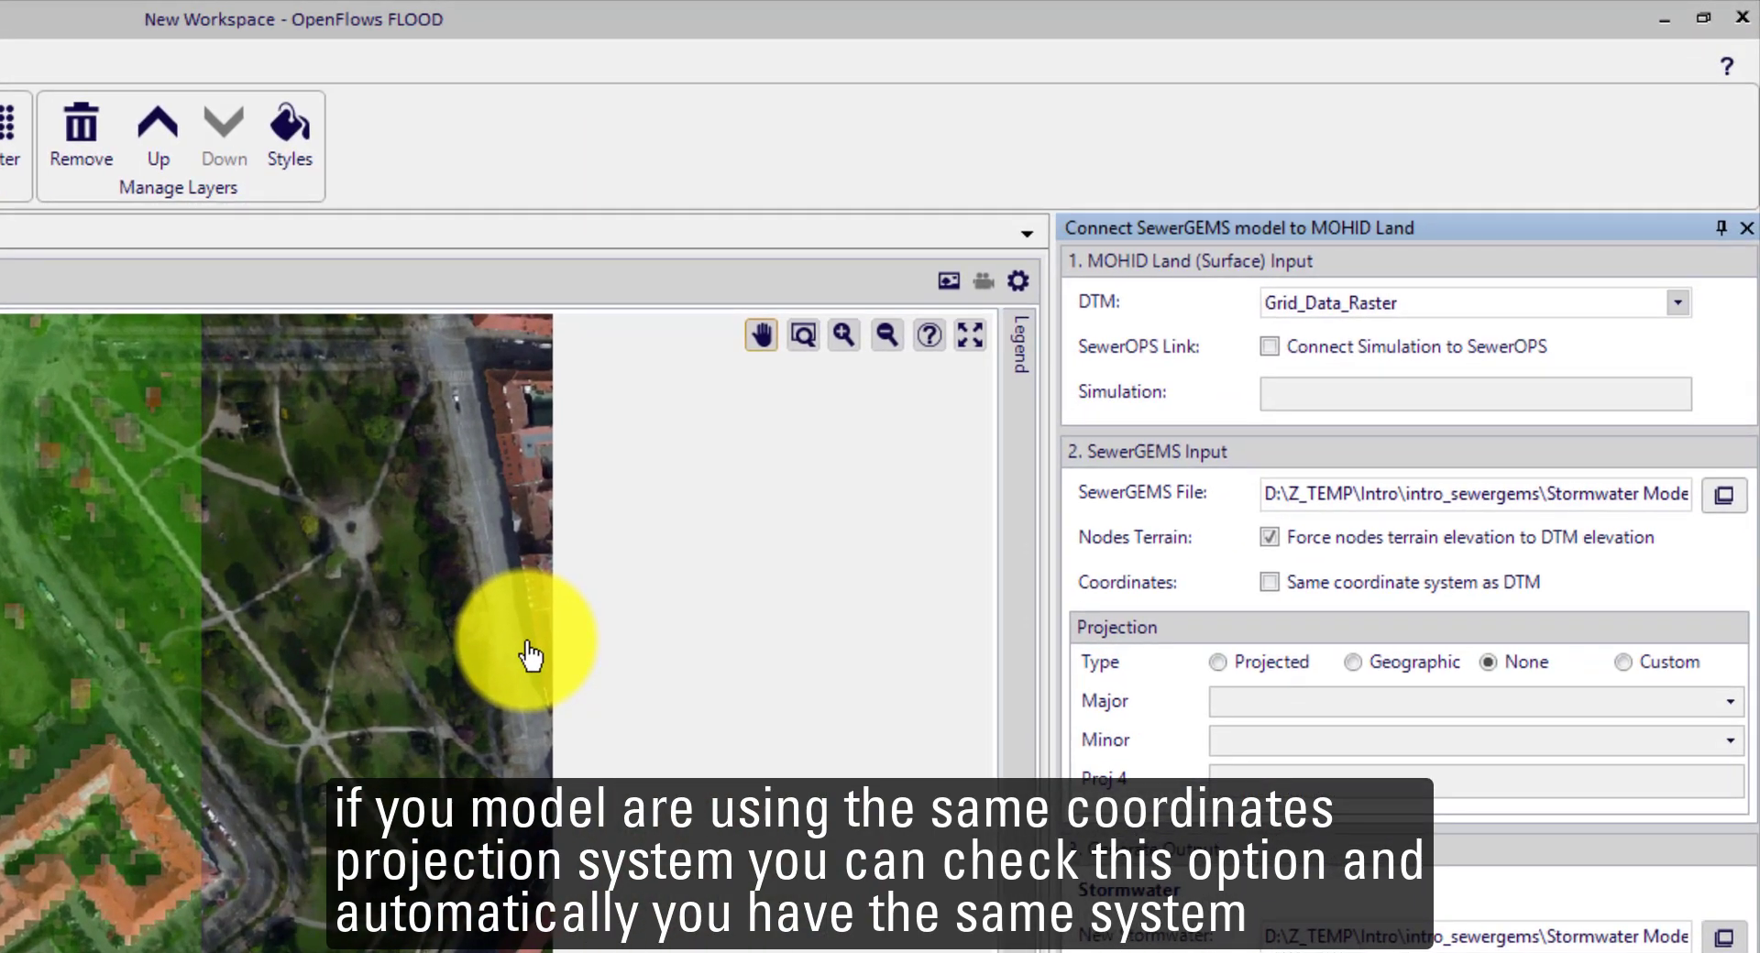
Step: Apply the DTM's WGS1984UTMZone33N projection and review the GR_StormwaterModel.inp and GR_ConnectionPoints.dat paths
click(1274, 586)
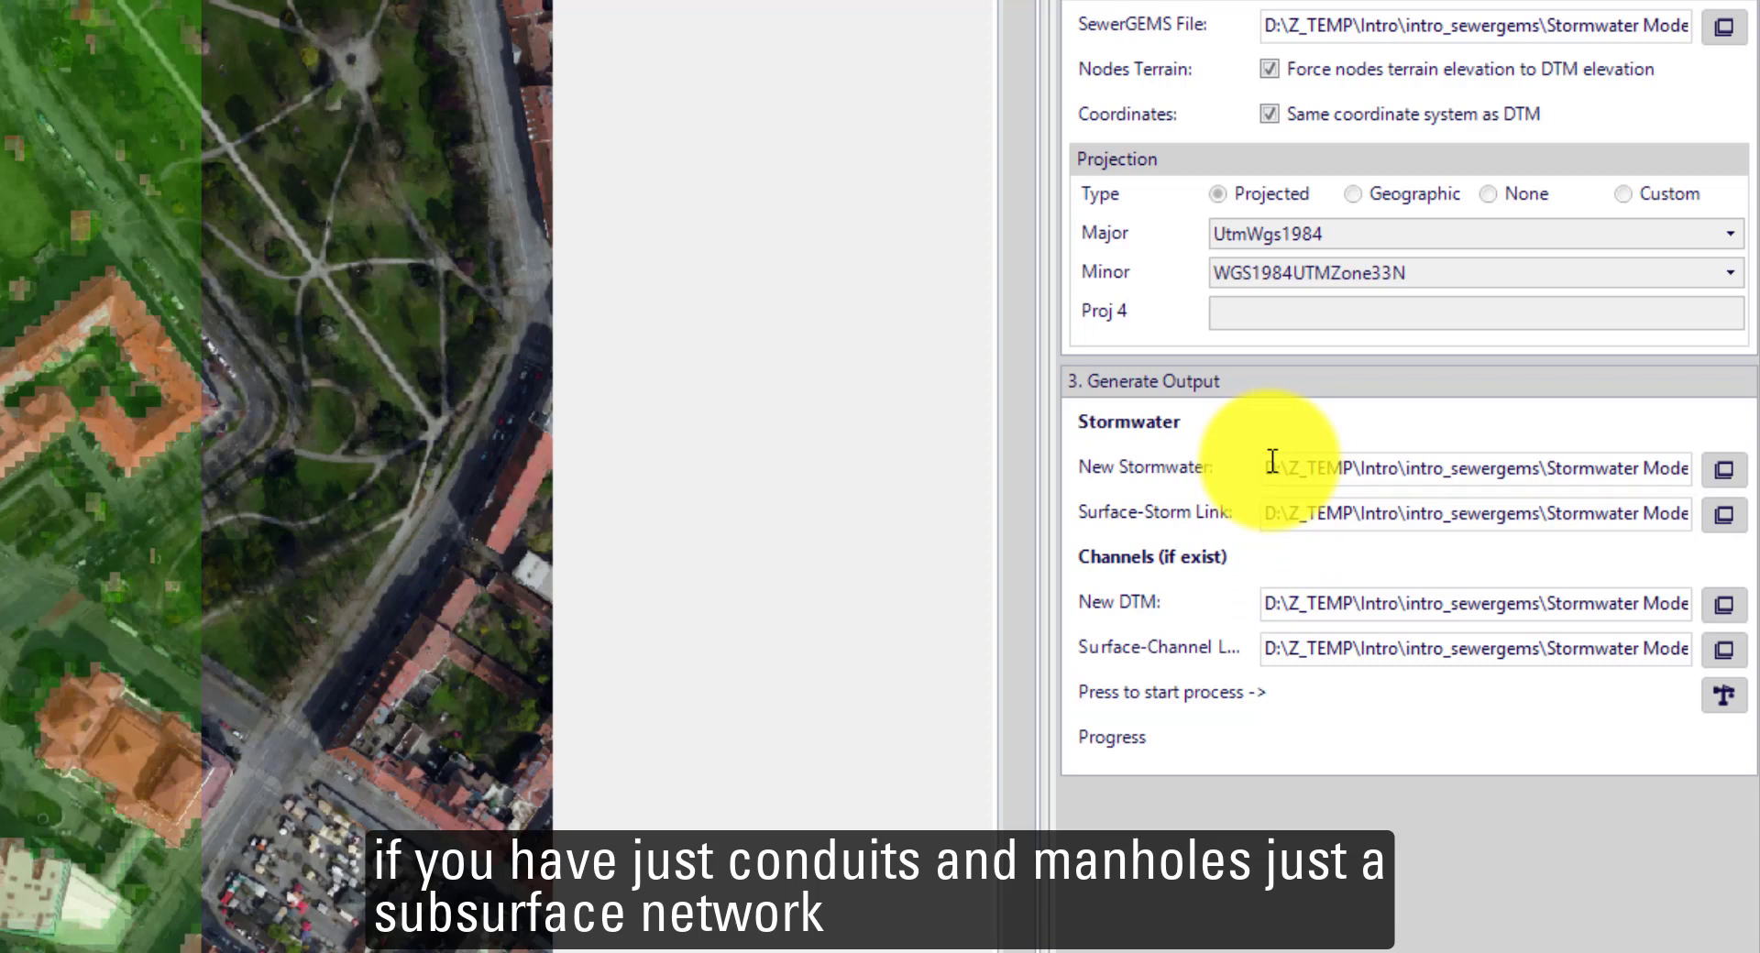
drag(1273, 463, 1474, 504)
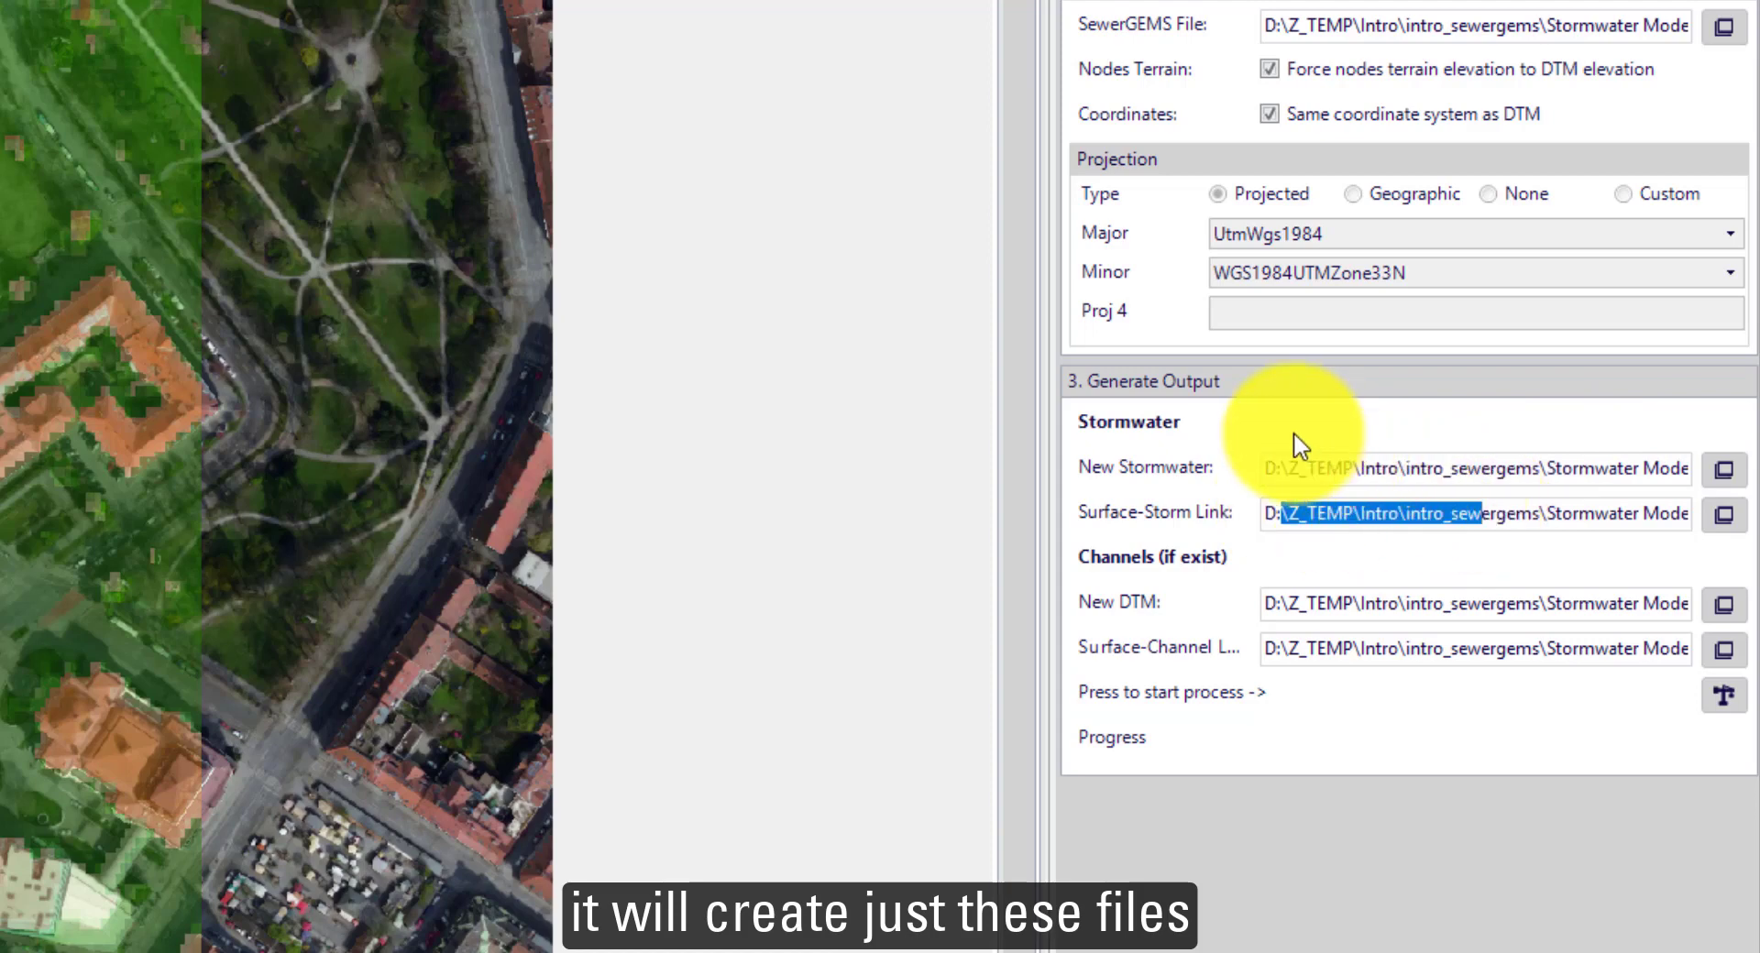
drag(1300, 467, 1590, 463)
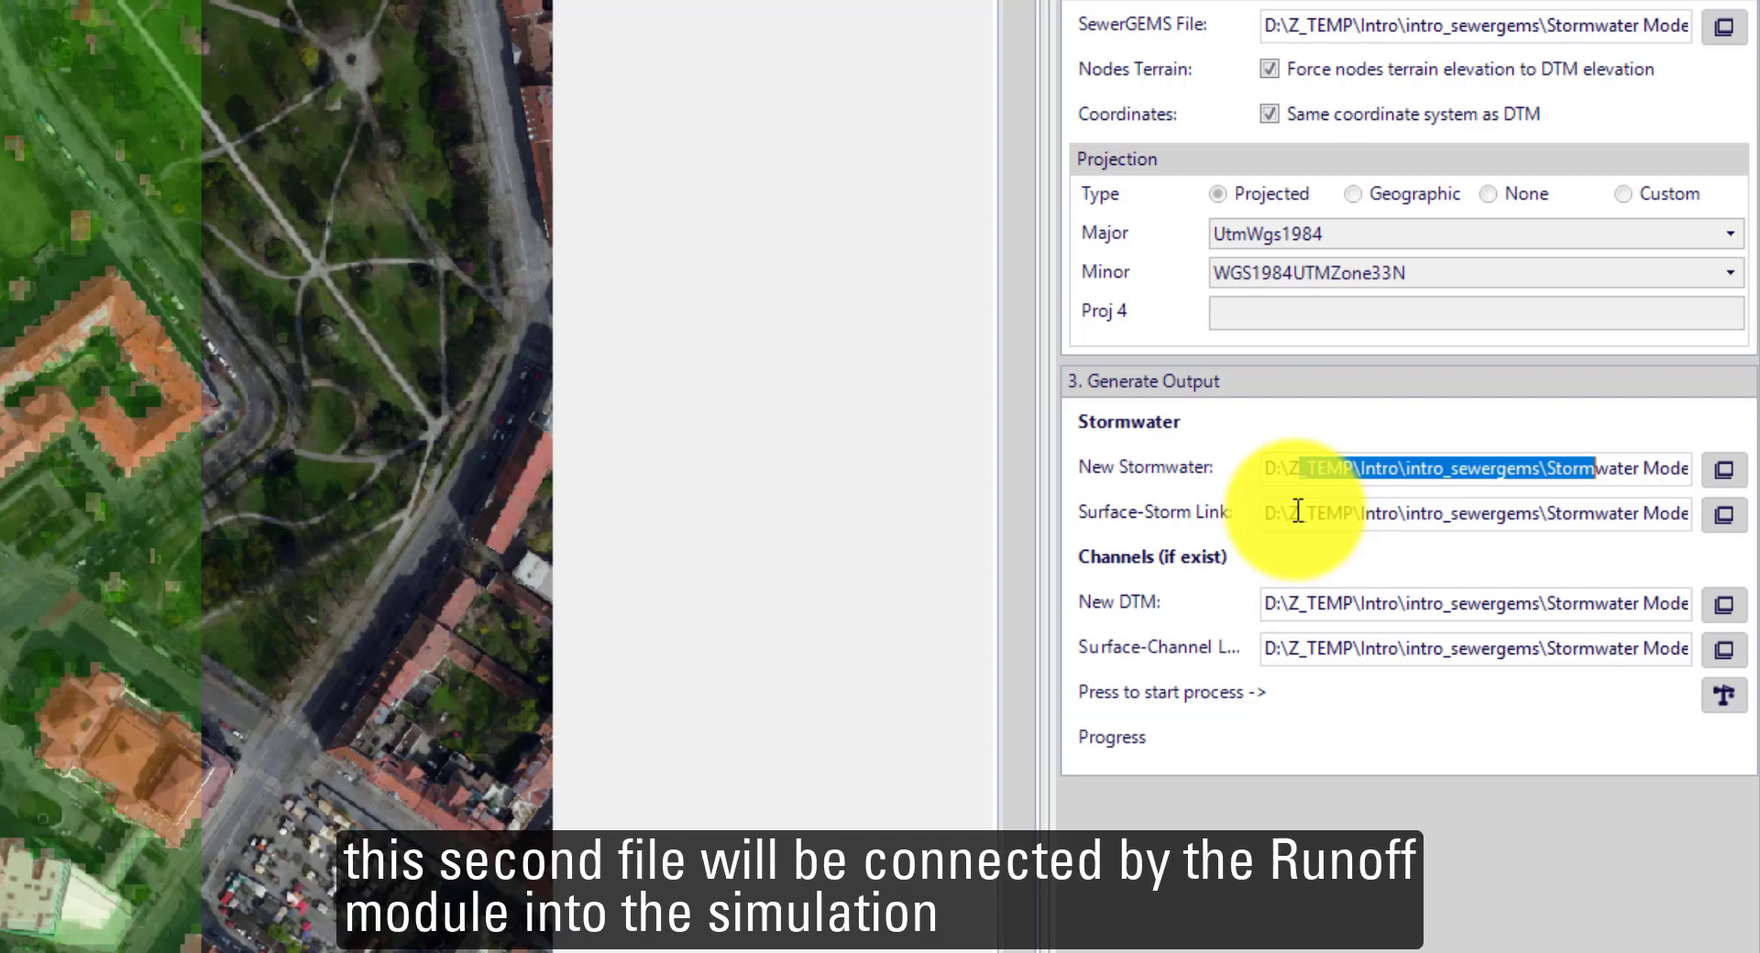
drag(1298, 511, 1709, 508)
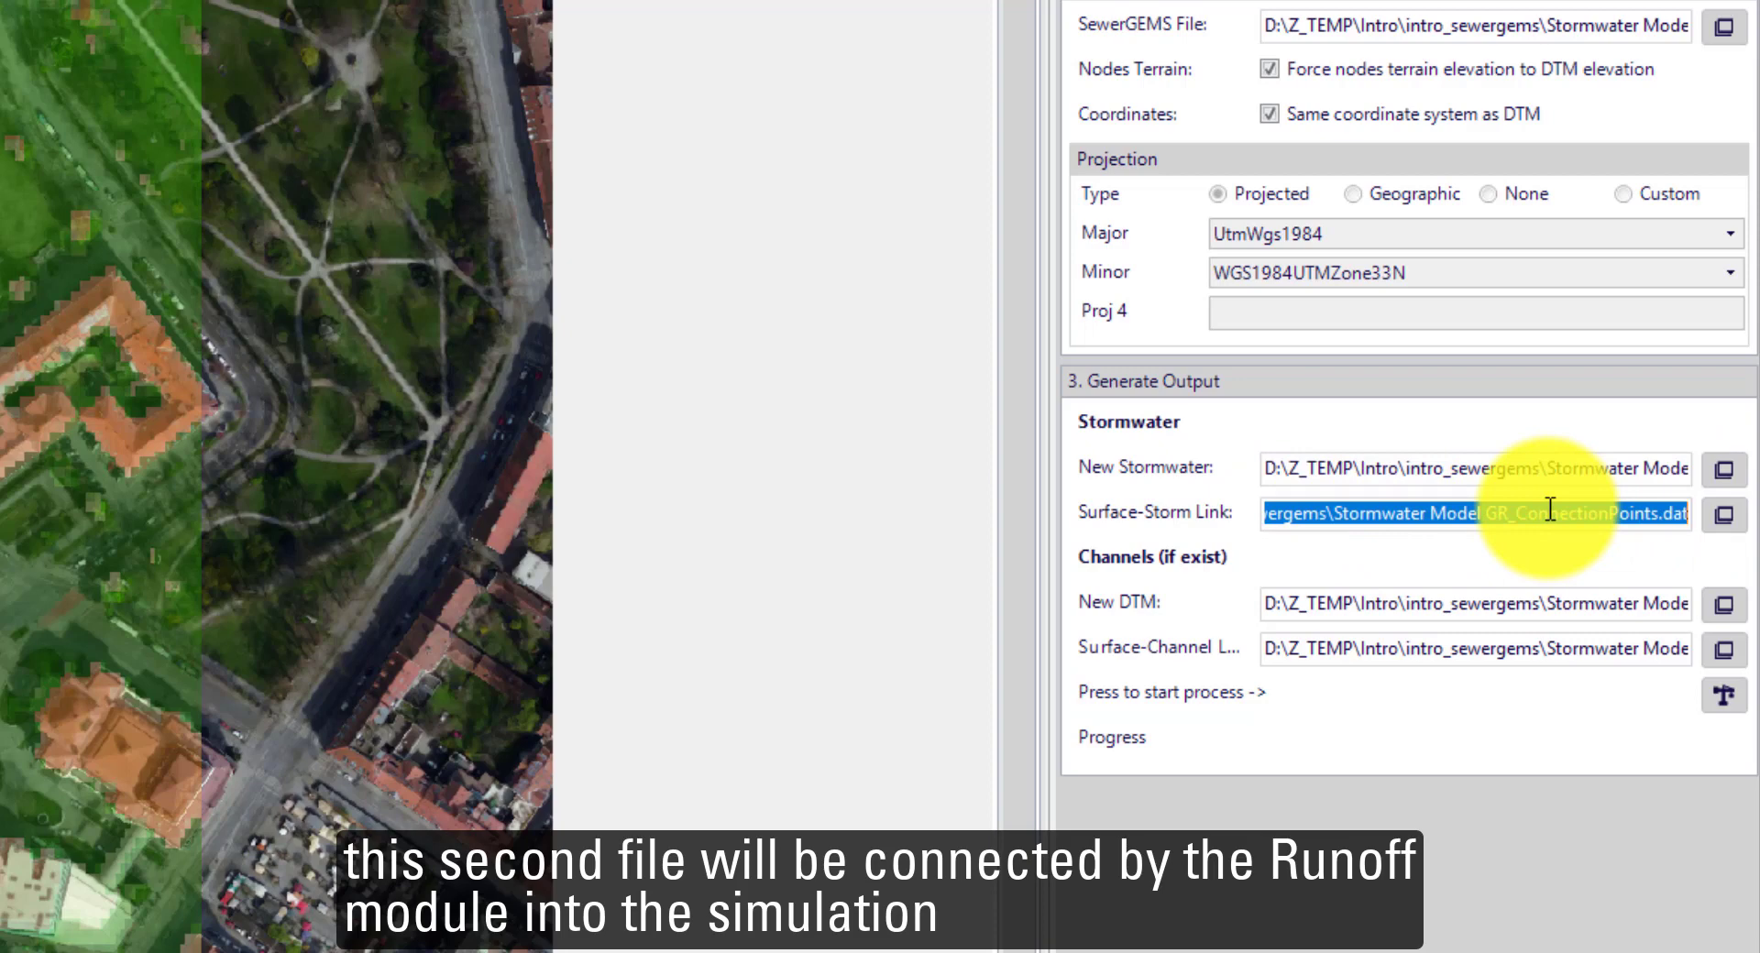
drag(1446, 471, 1650, 459)
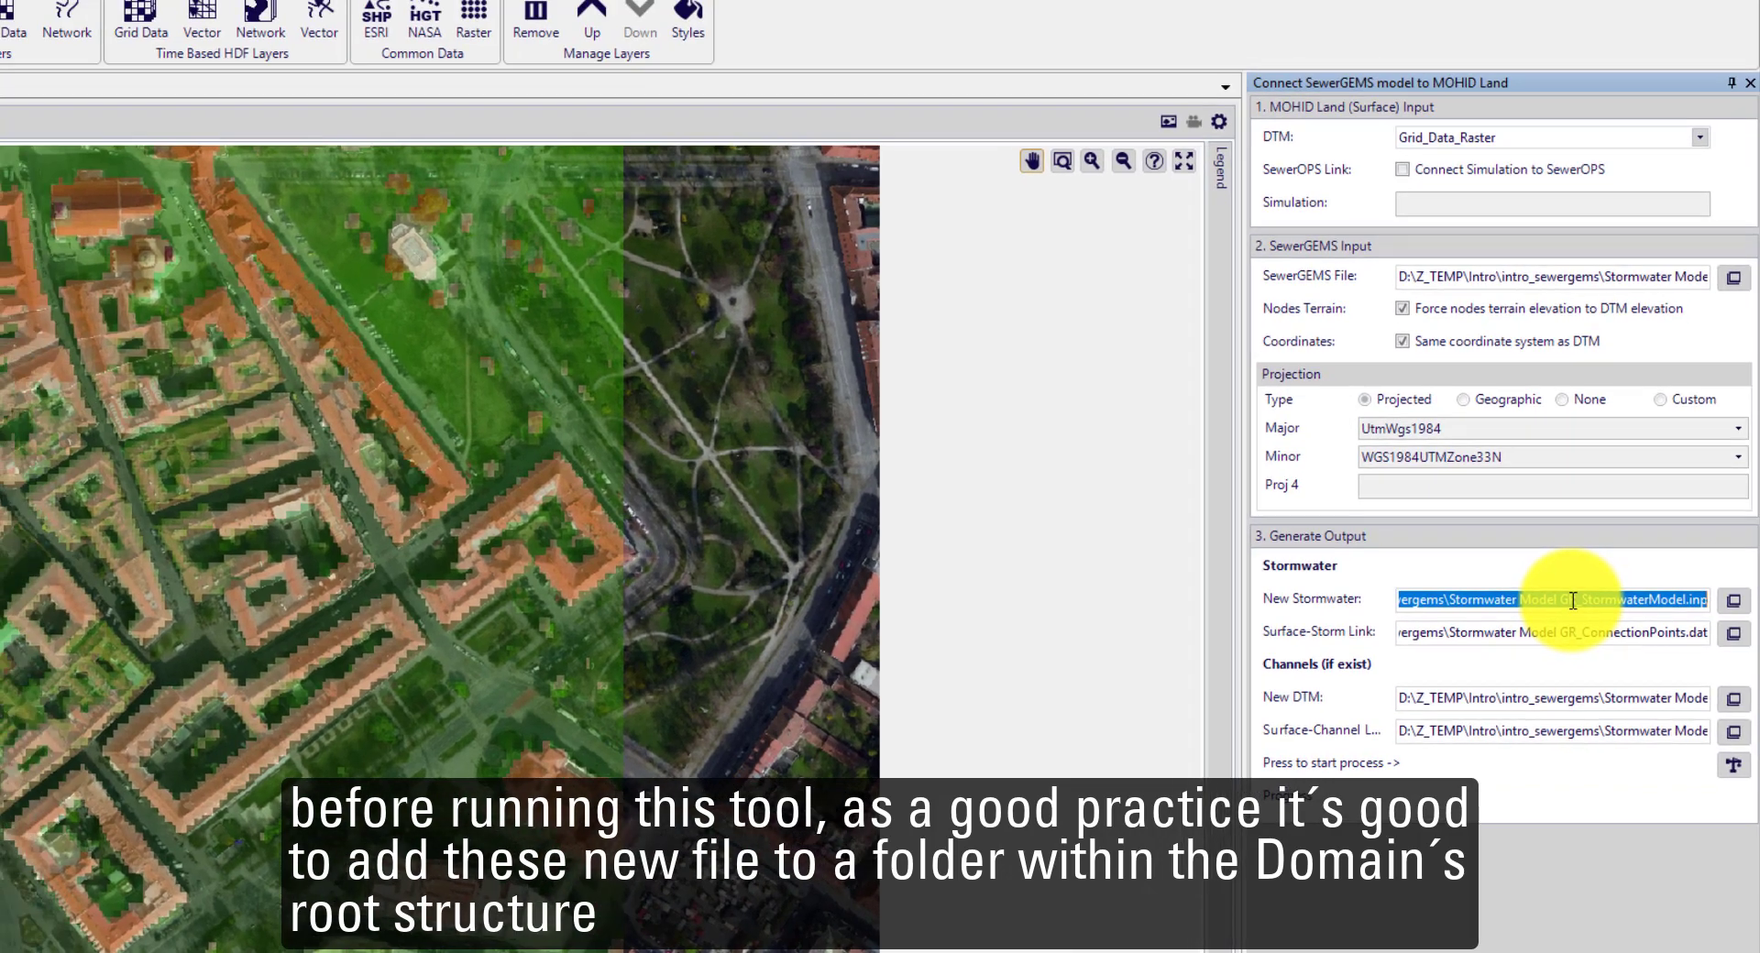
Step: Browse for a New Stormwater save location and navigate to D:\Z_TEMP\Intro
click(1734, 602)
drag(669, 204, 765, 84)
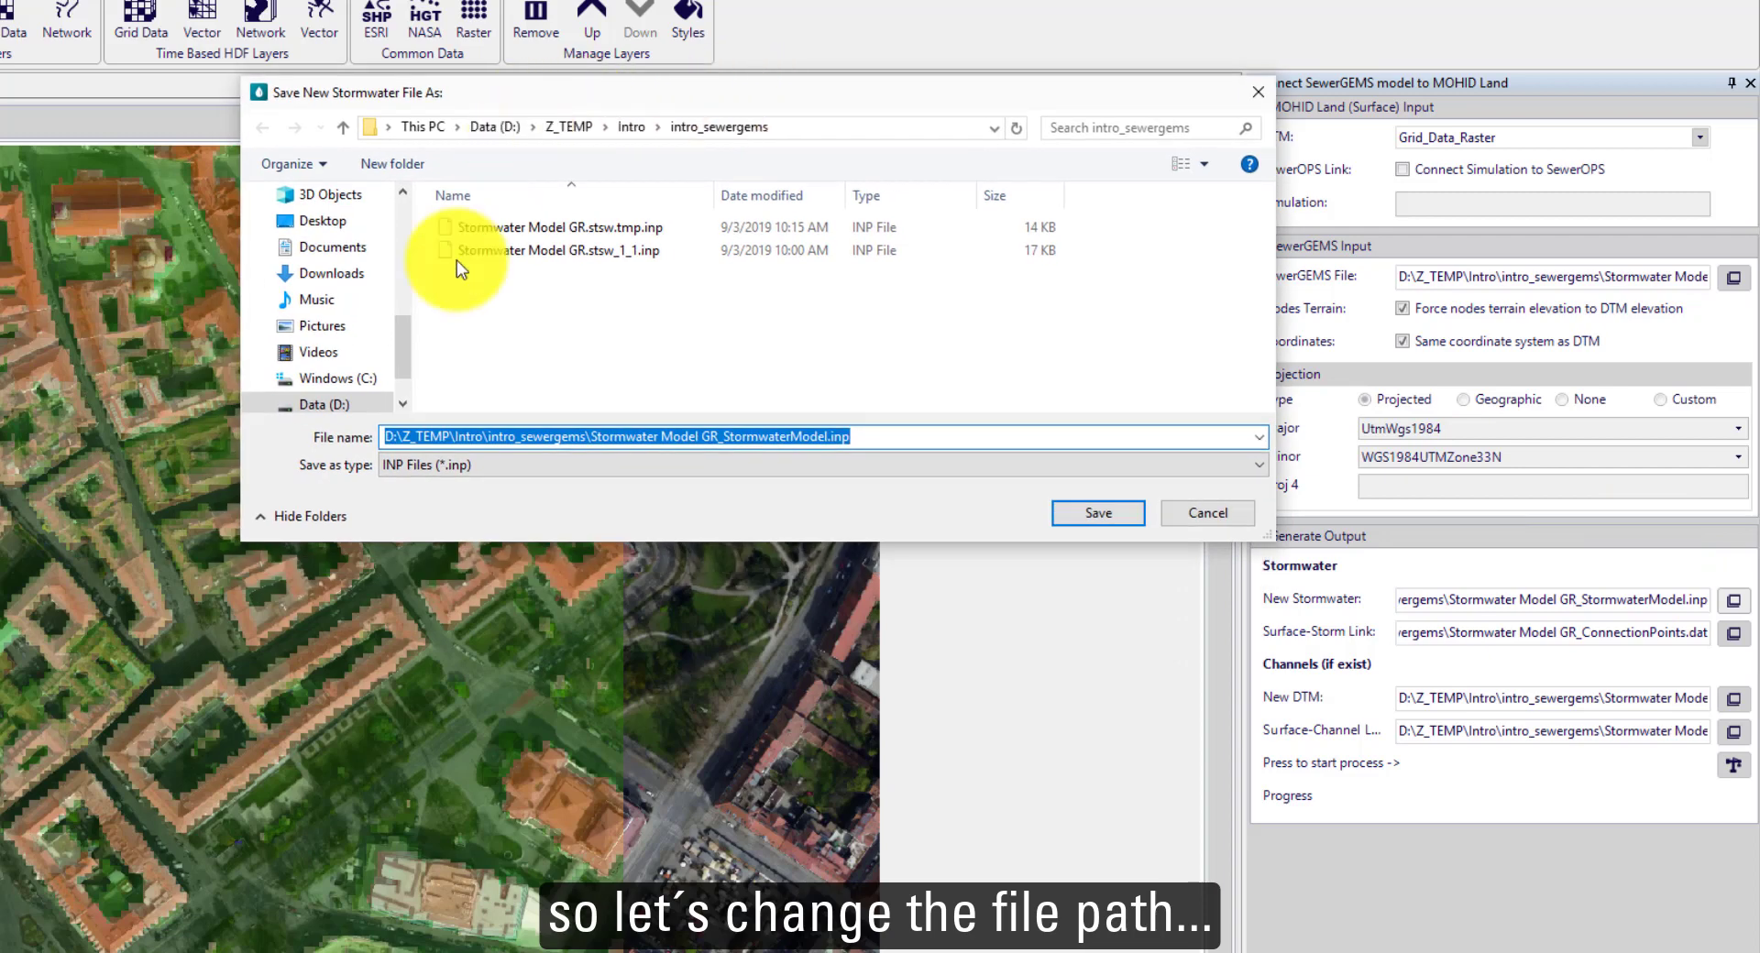
click(330, 413)
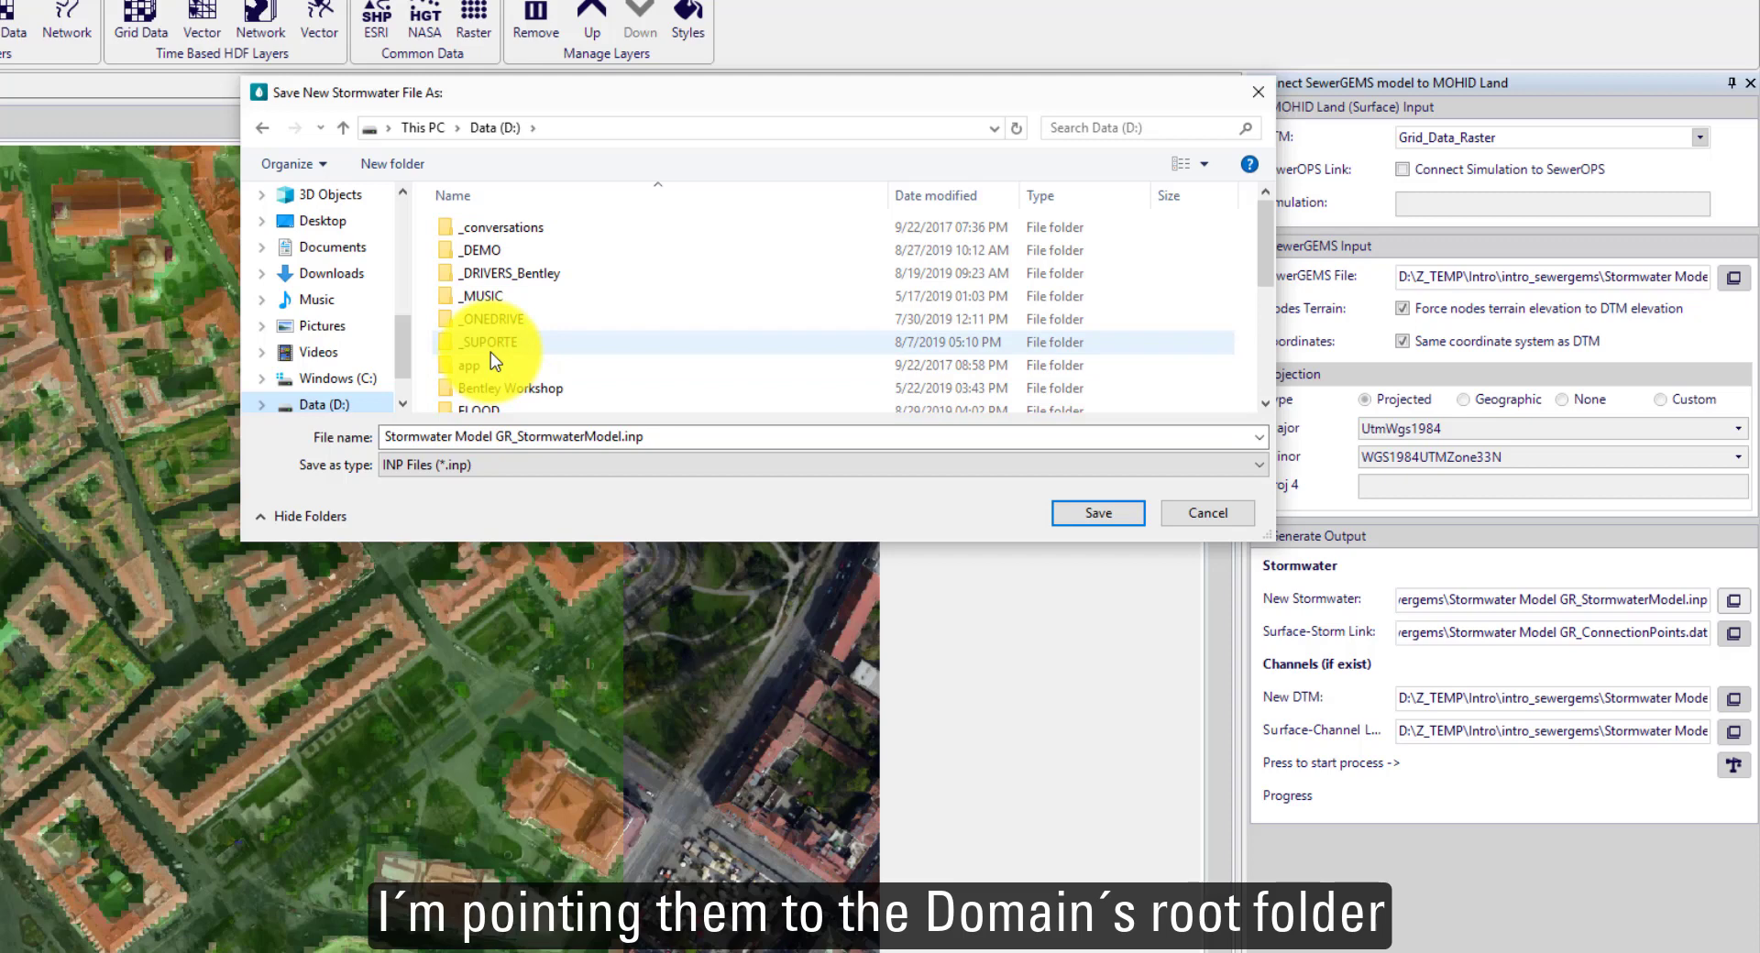
scroll(491, 352, down, 5)
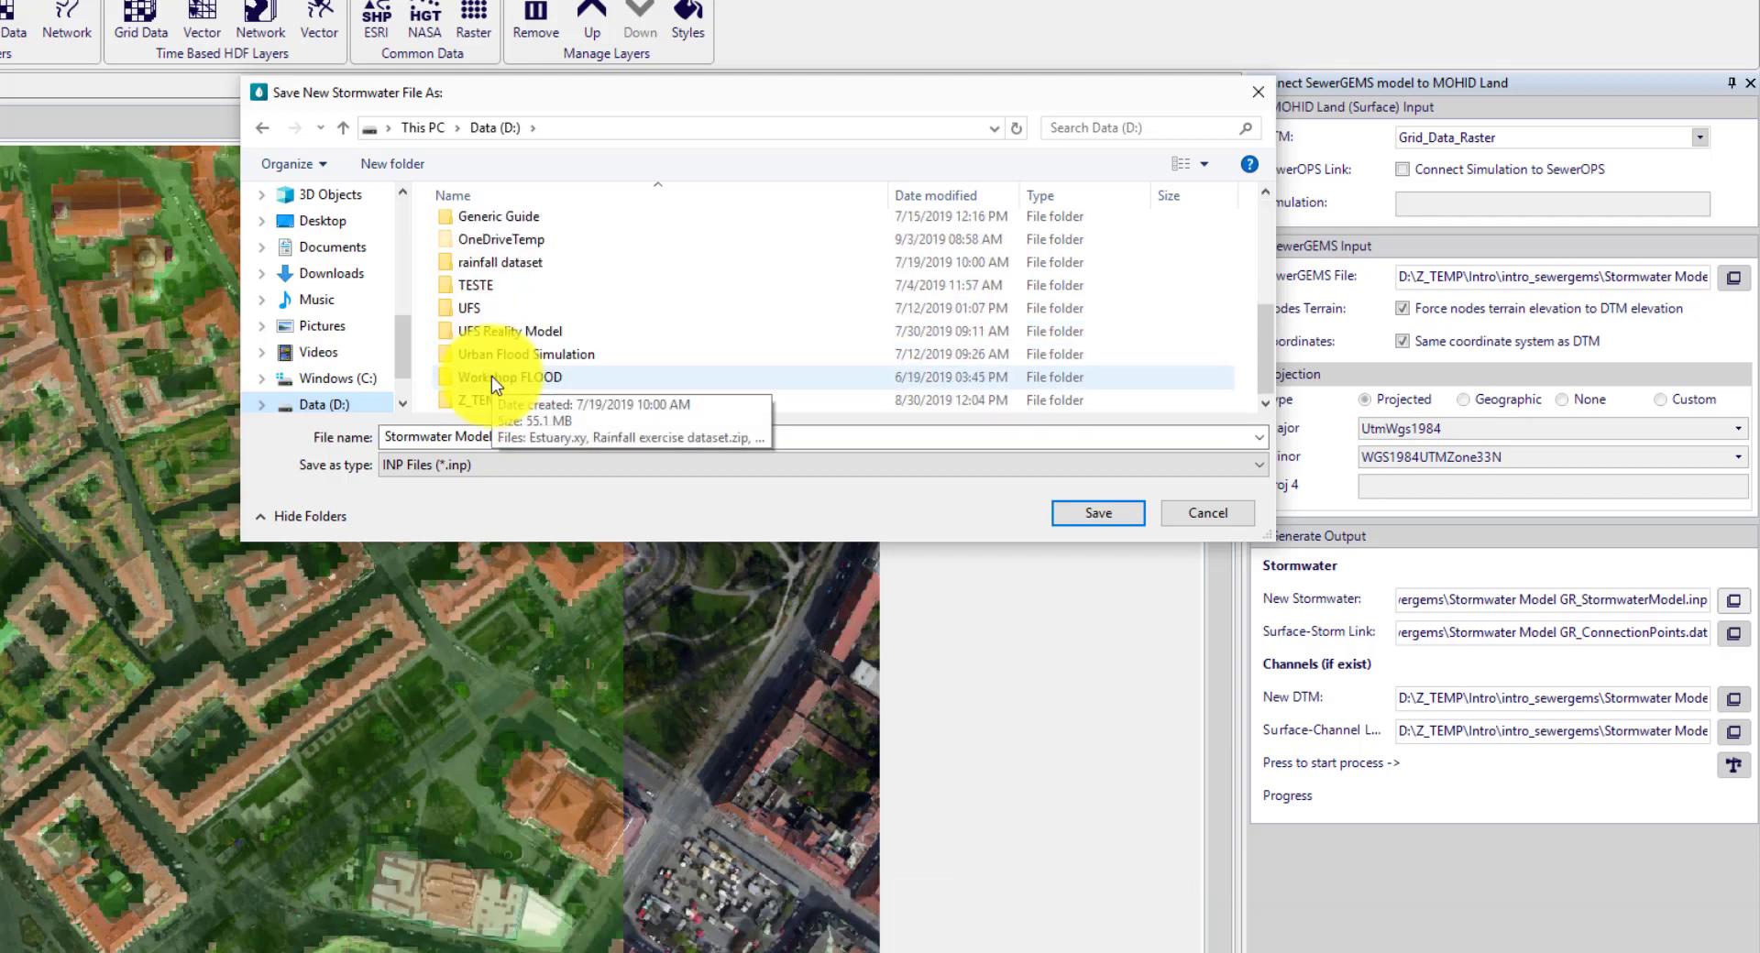
double_click(482, 398)
click(490, 254)
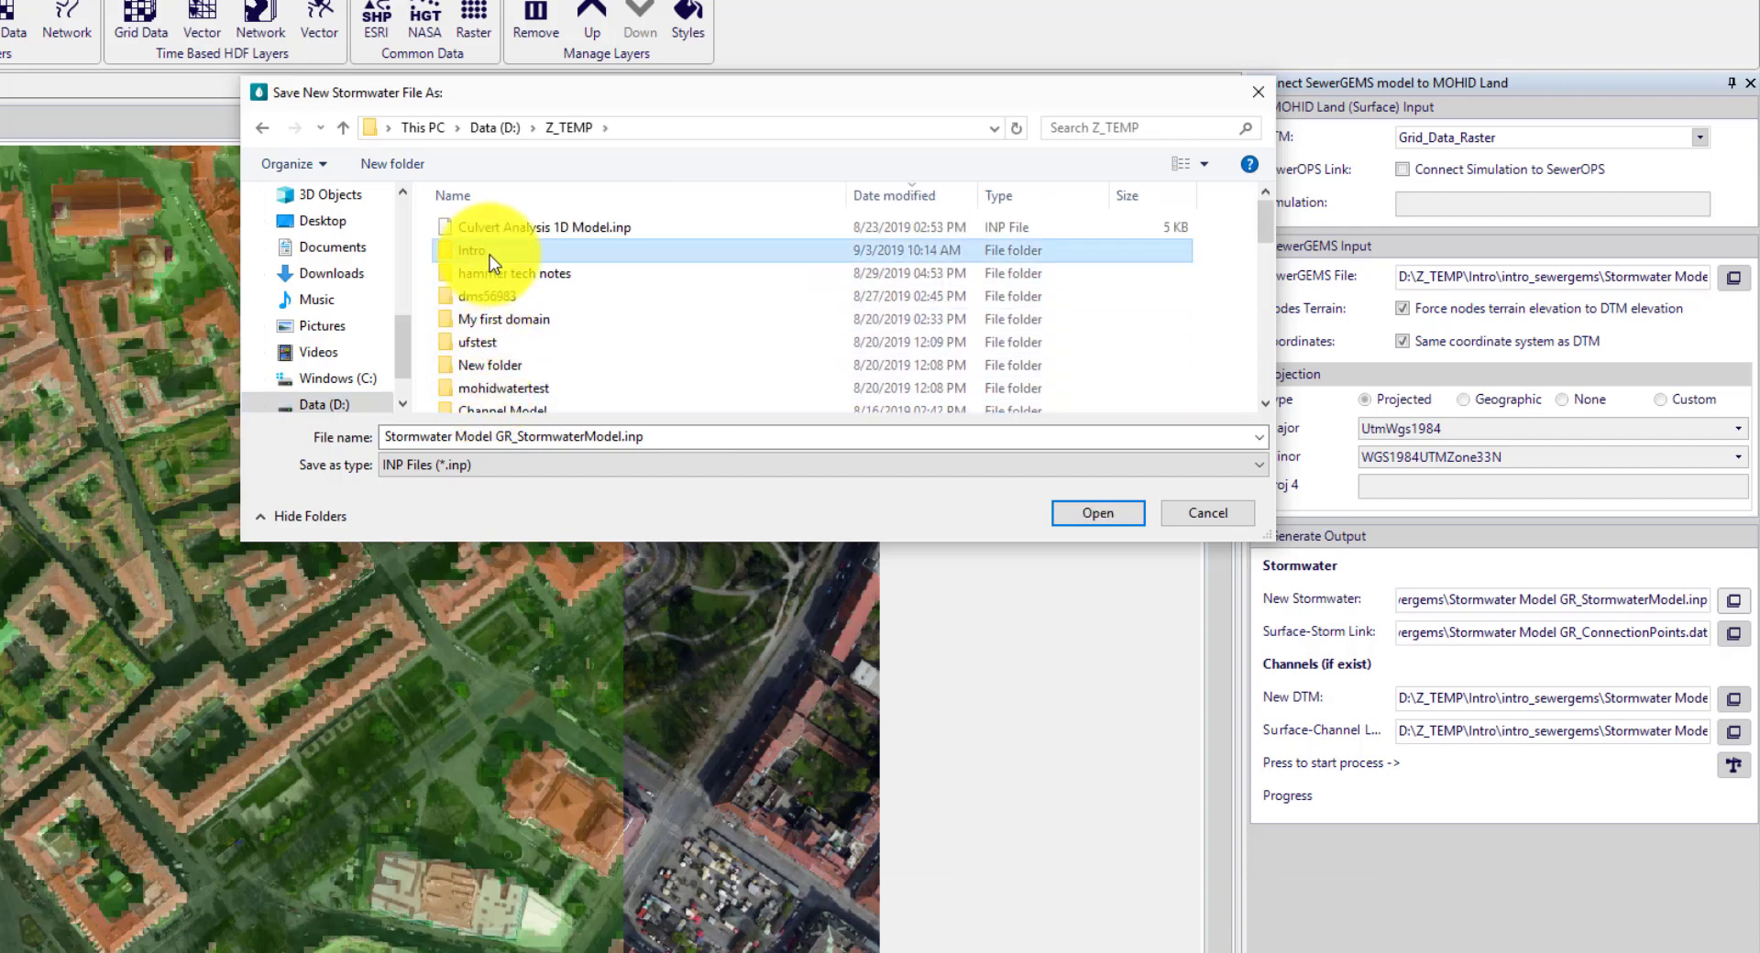
double_click(489, 255)
Step: Save the .inp output into sewergems\General Data\SewerGEMS
scroll(492, 293, down, 1)
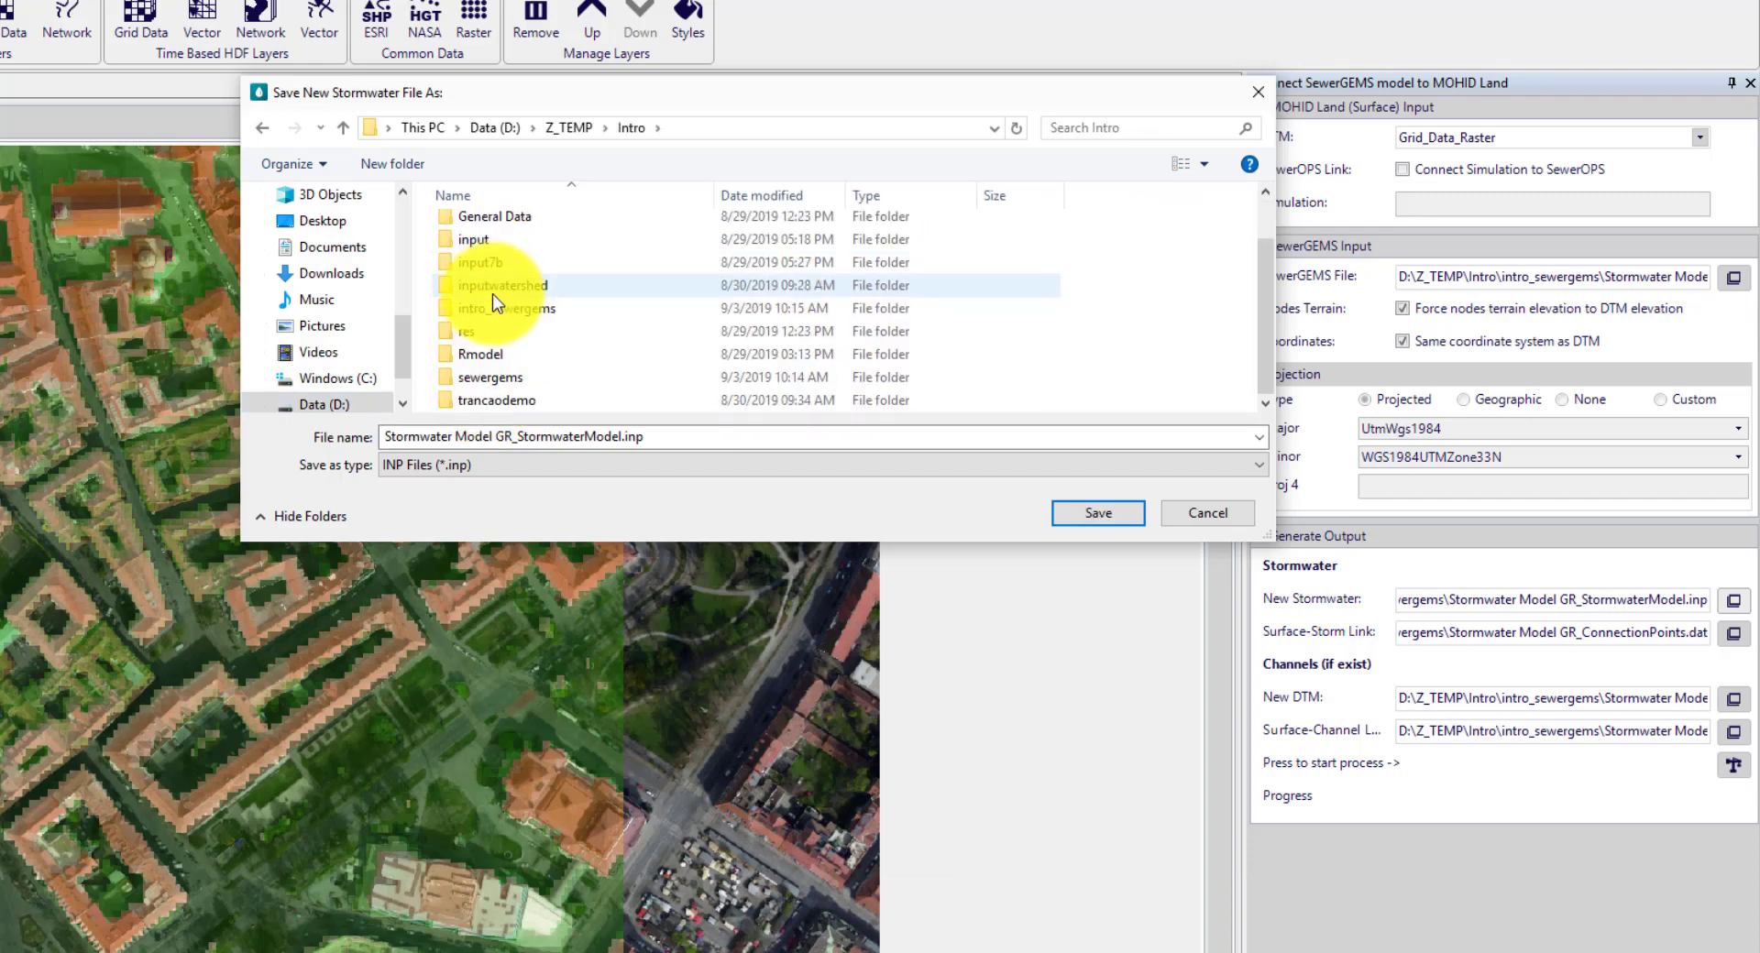
click(495, 382)
double_click(495, 381)
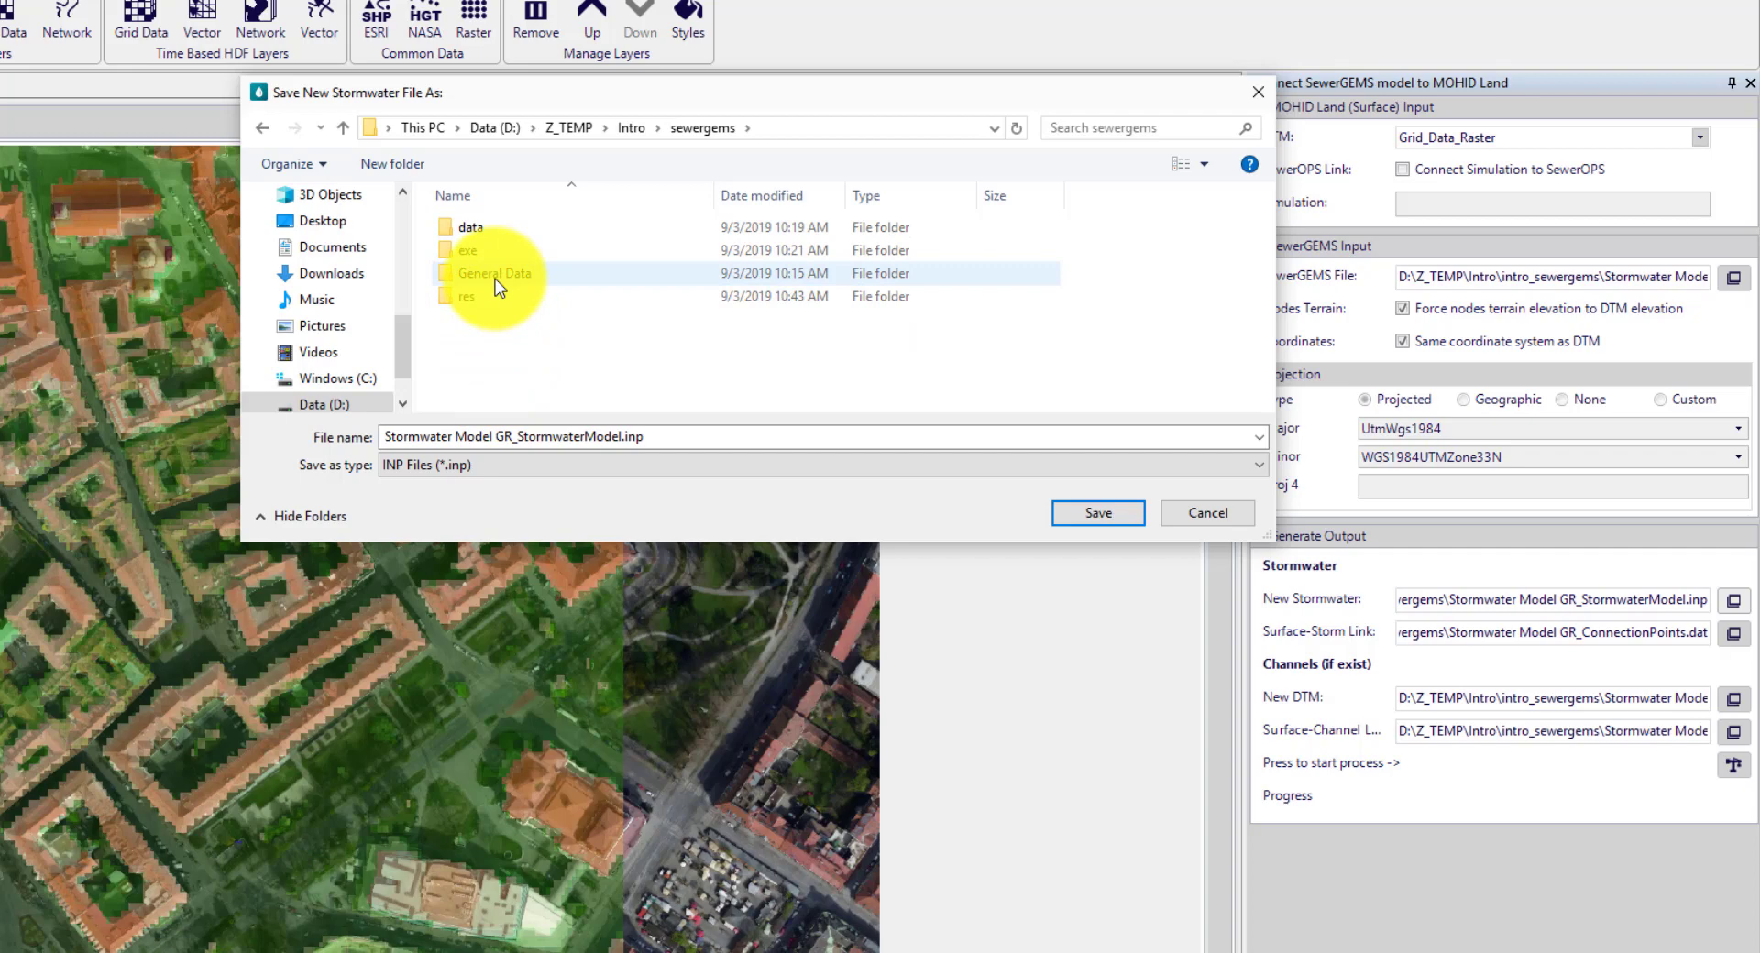
click(495, 279)
double_click(496, 279)
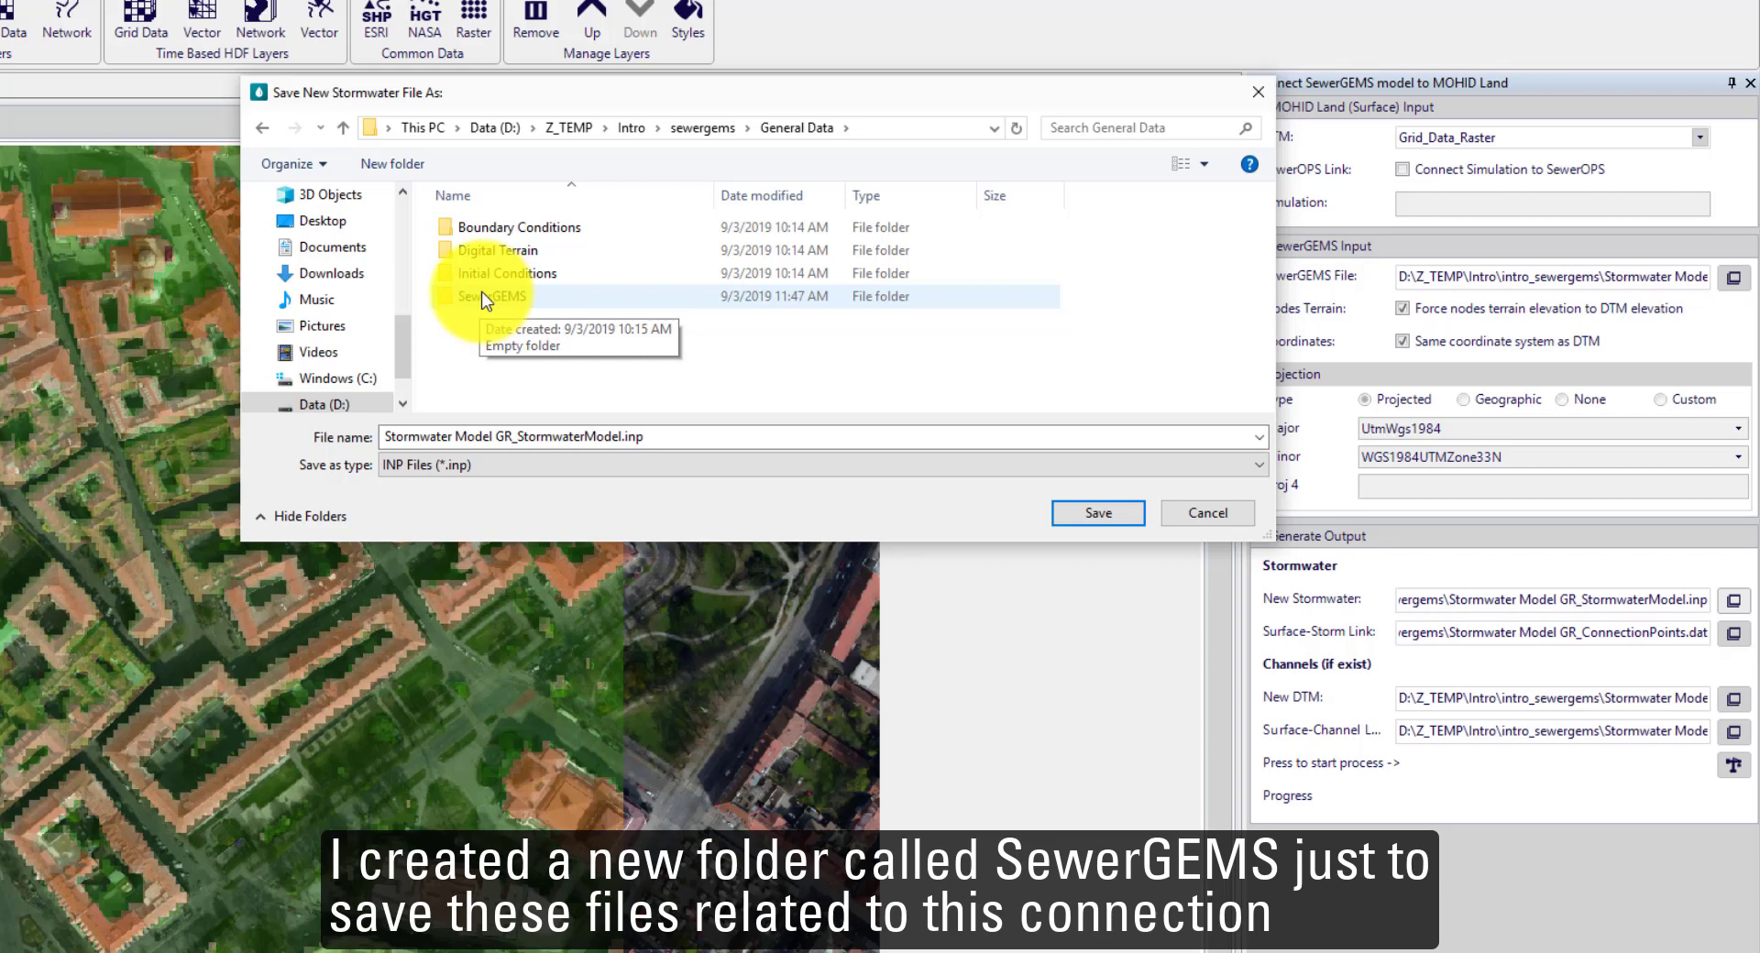
double_click(486, 298)
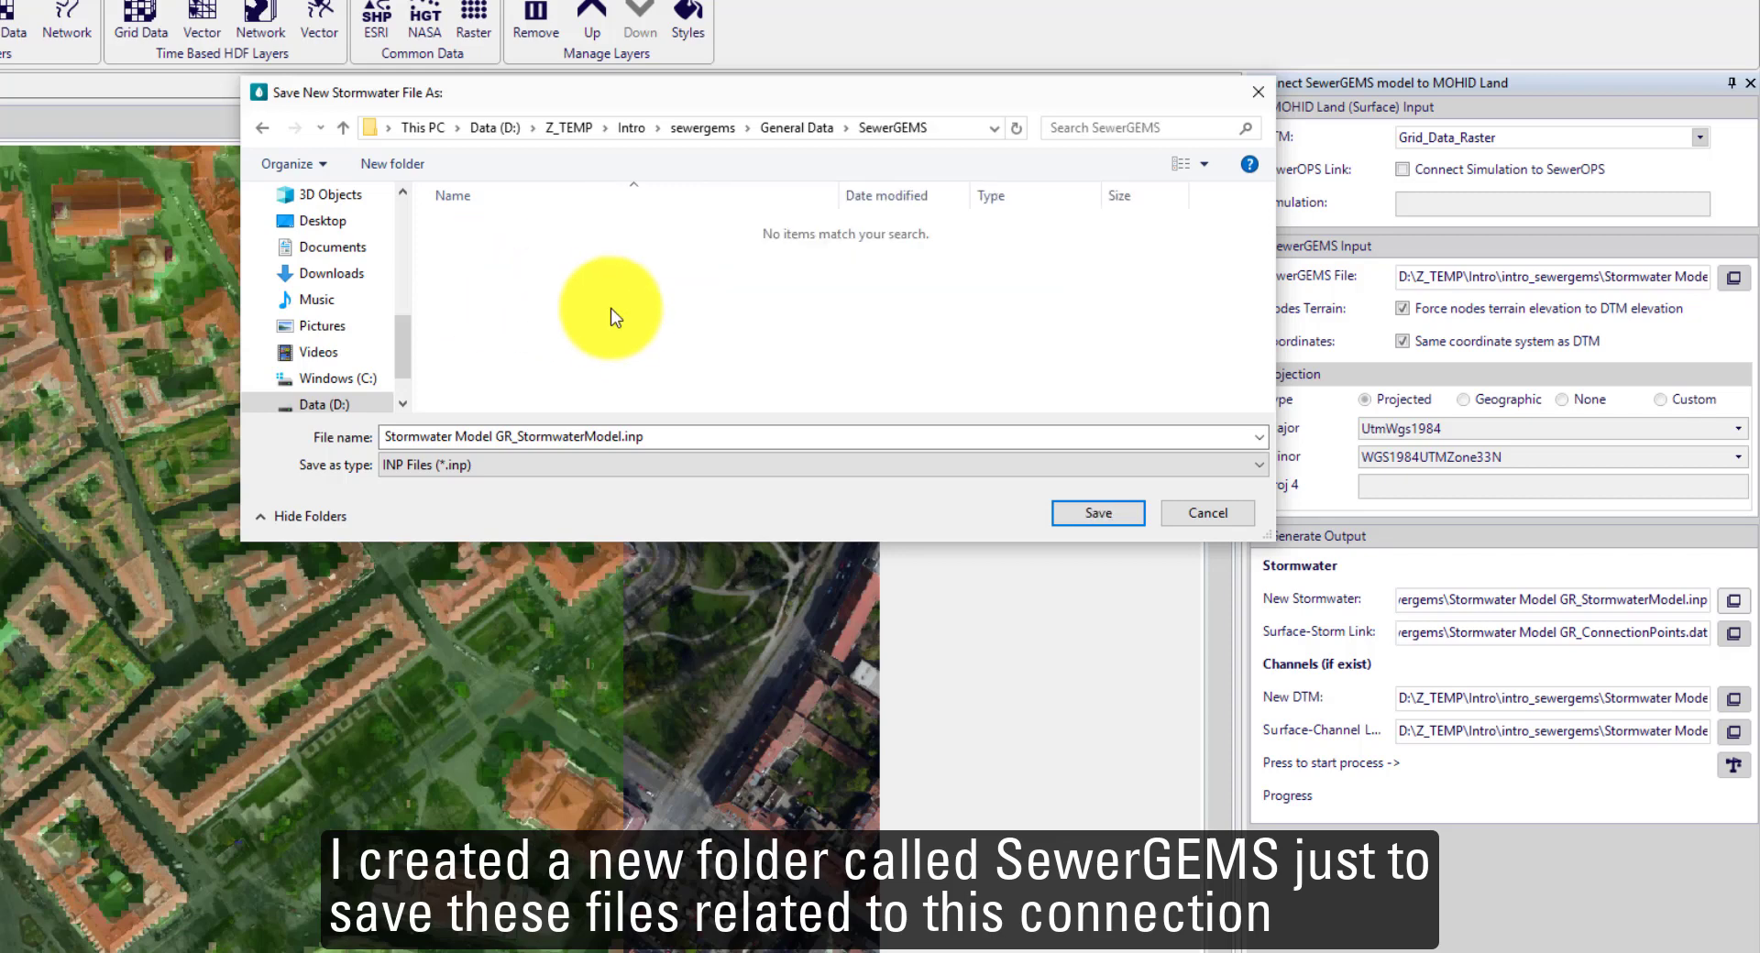
click(944, 133)
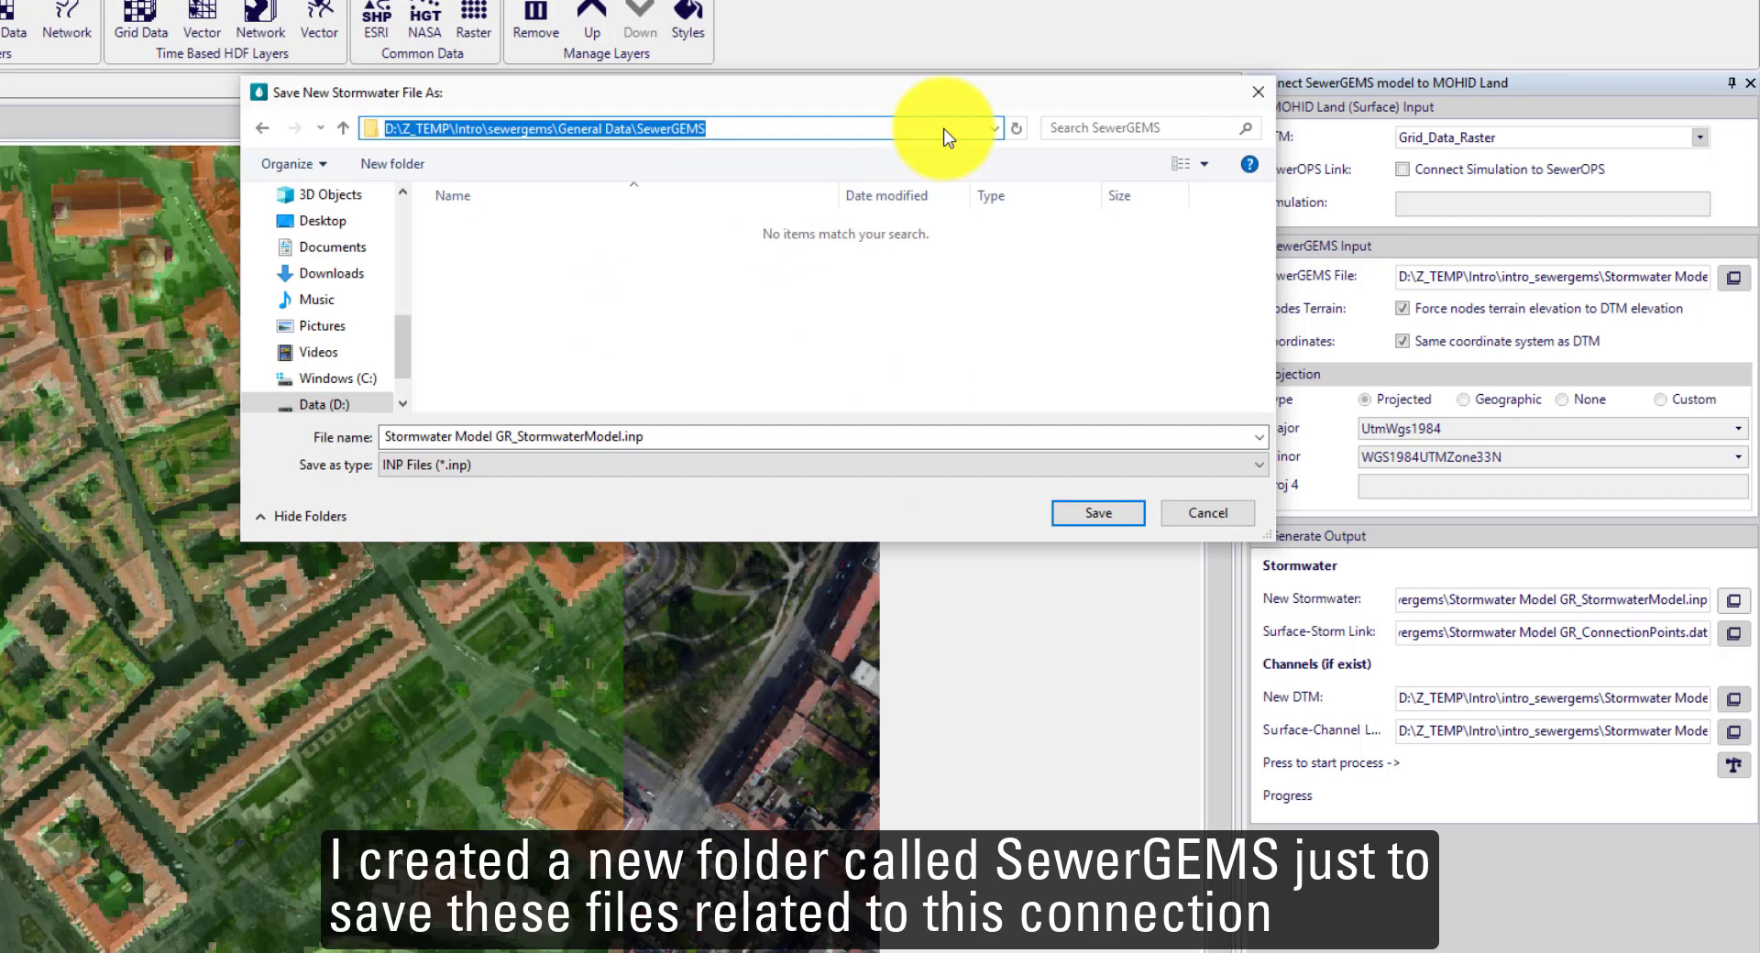
click(1098, 513)
Step: Point the Surface-Storm Link file to D:\Z_TEMP\Intro\sewergems\General Data\SewerGEMS by removing the old folder prefix
click(1735, 636)
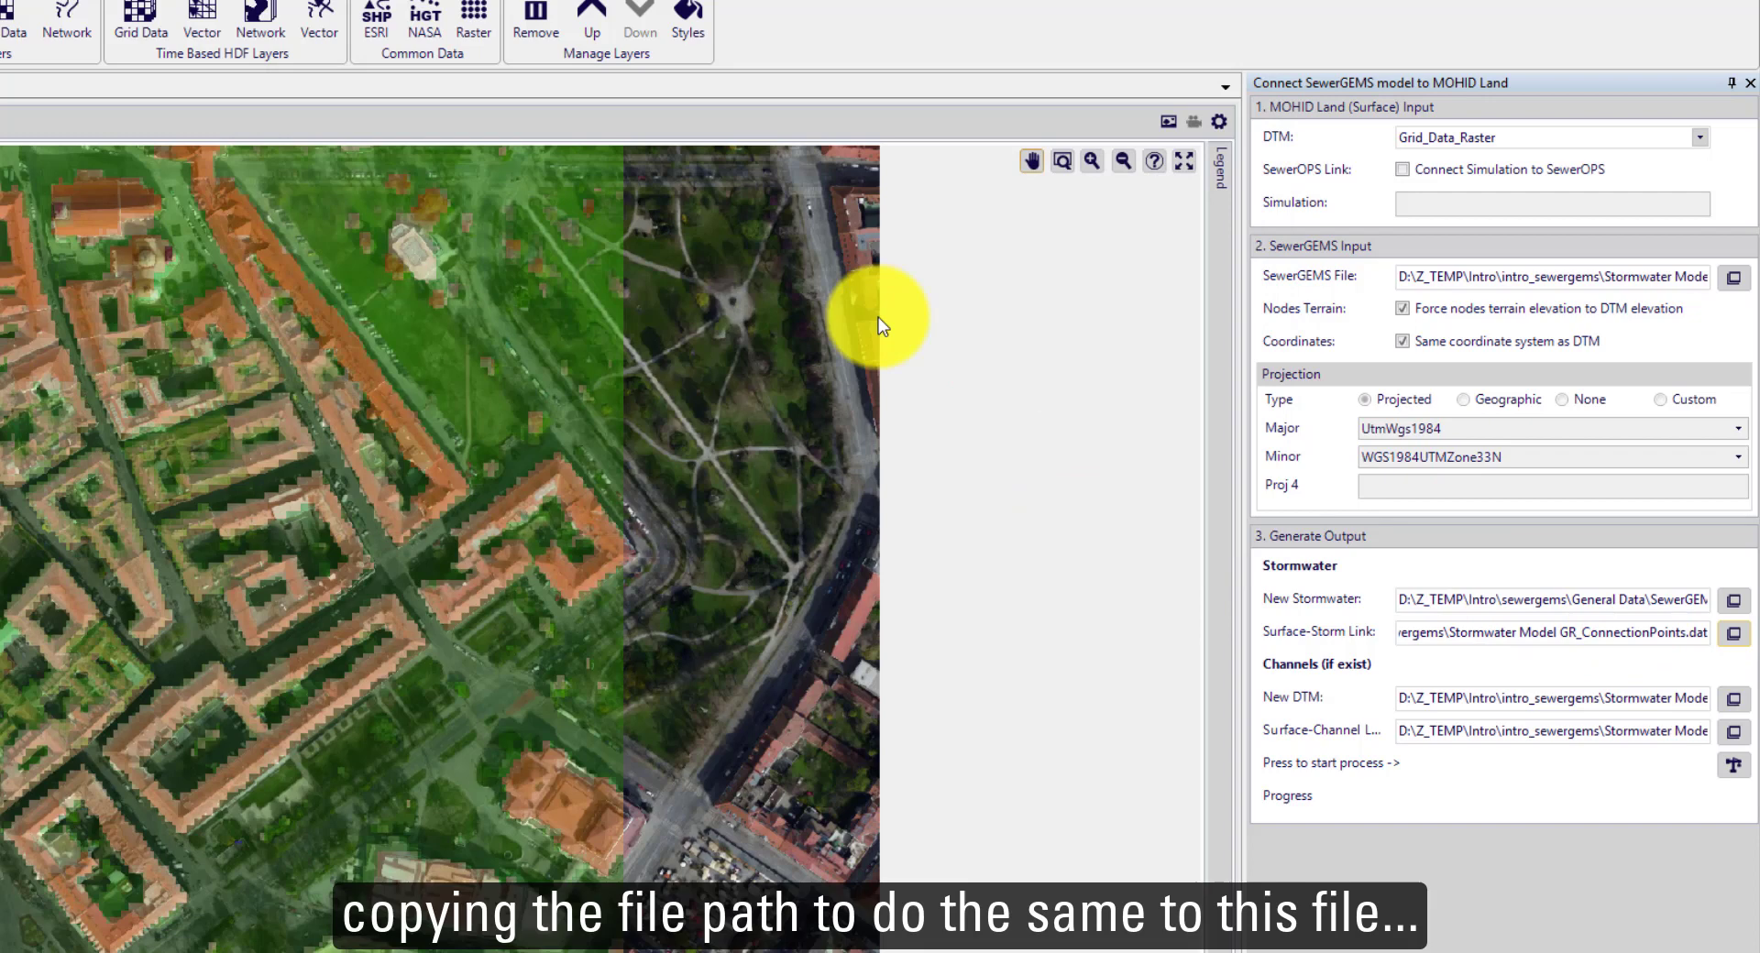
click(948, 134)
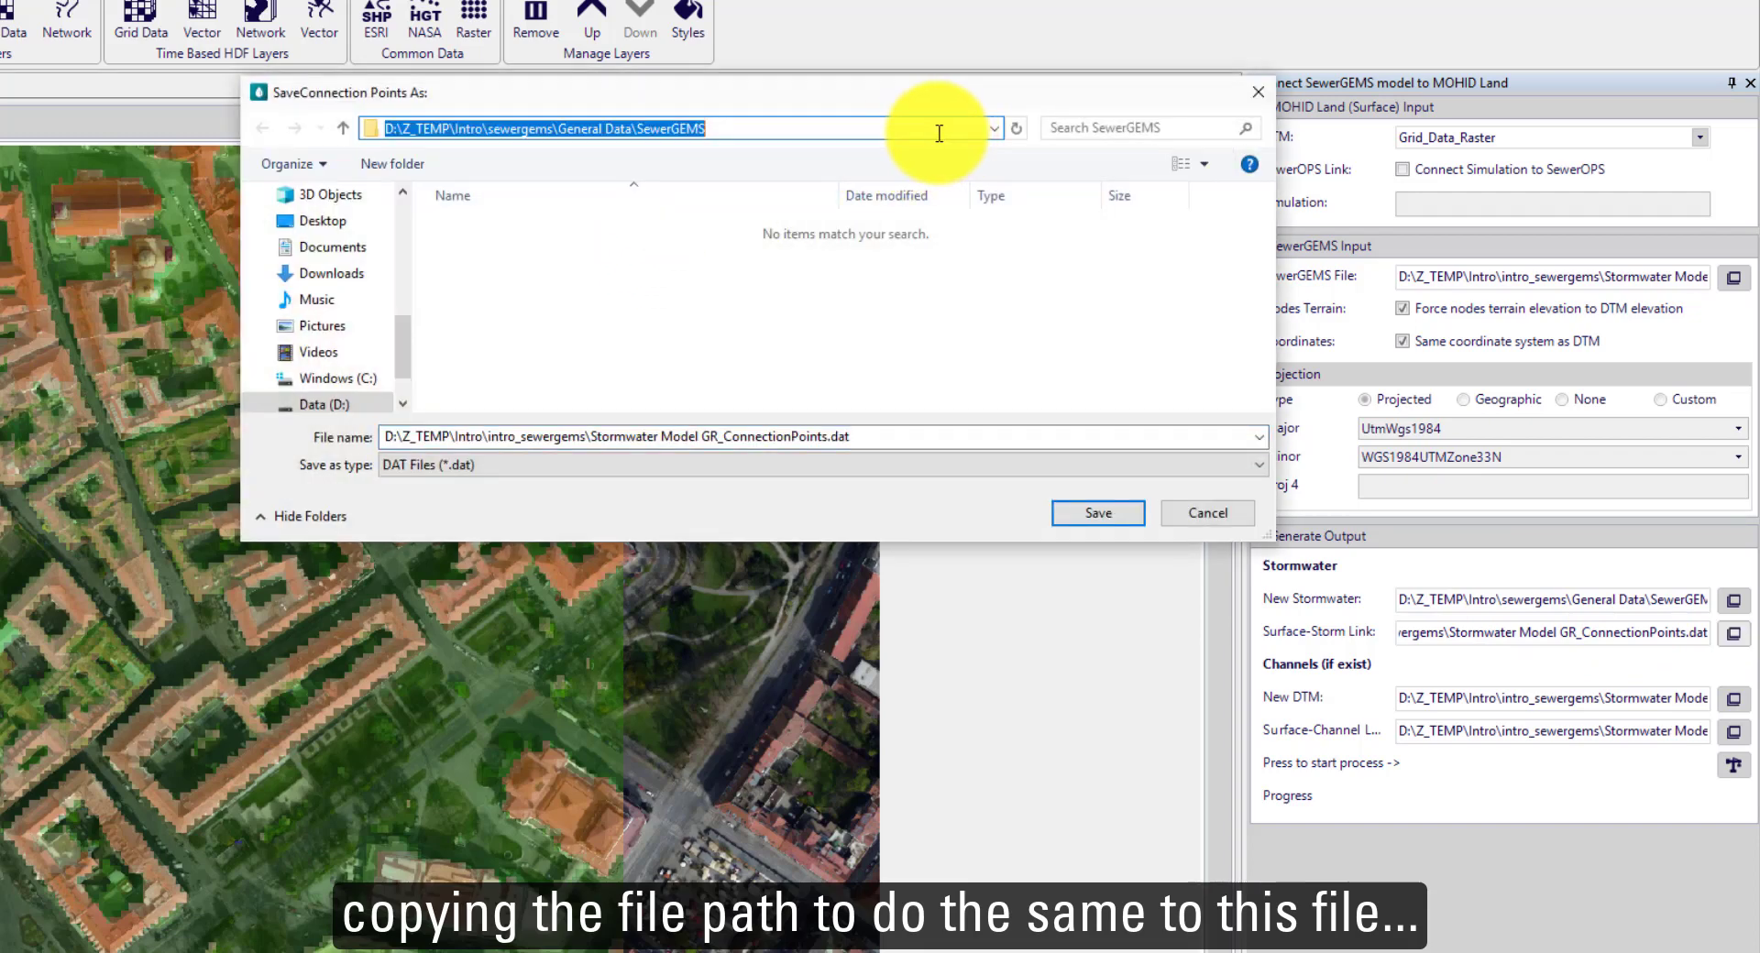
click(927, 127)
click(592, 436)
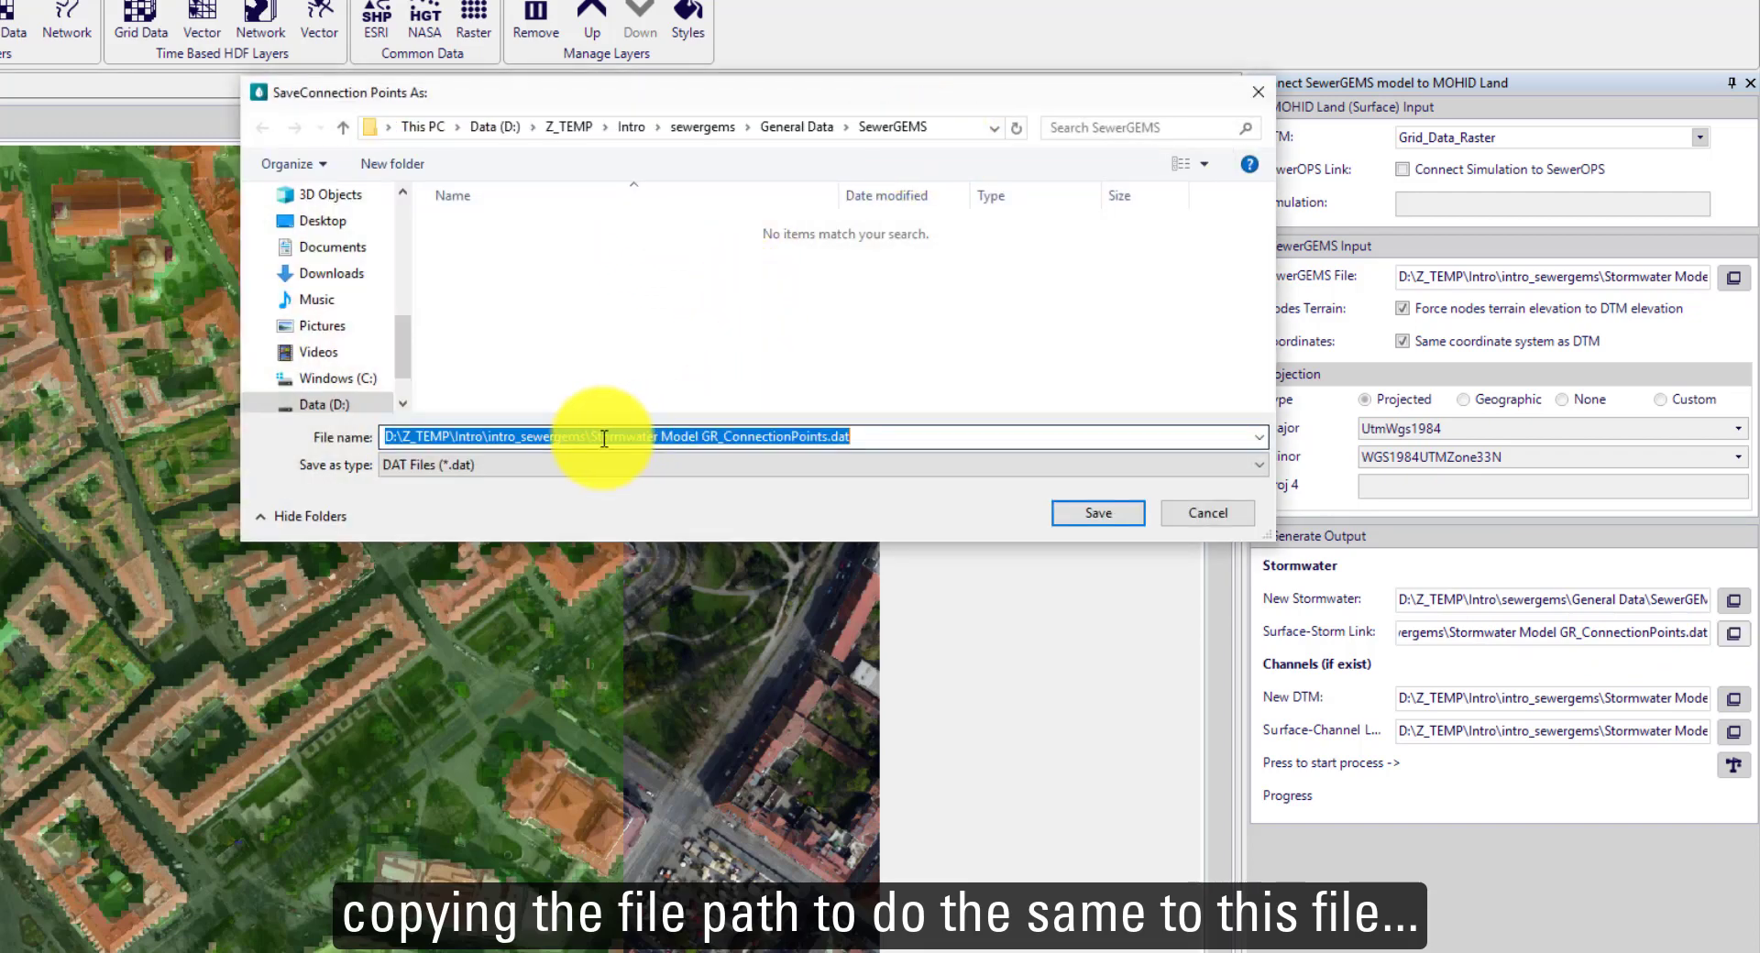
drag(591, 437, 328, 447)
key(BackSpace)
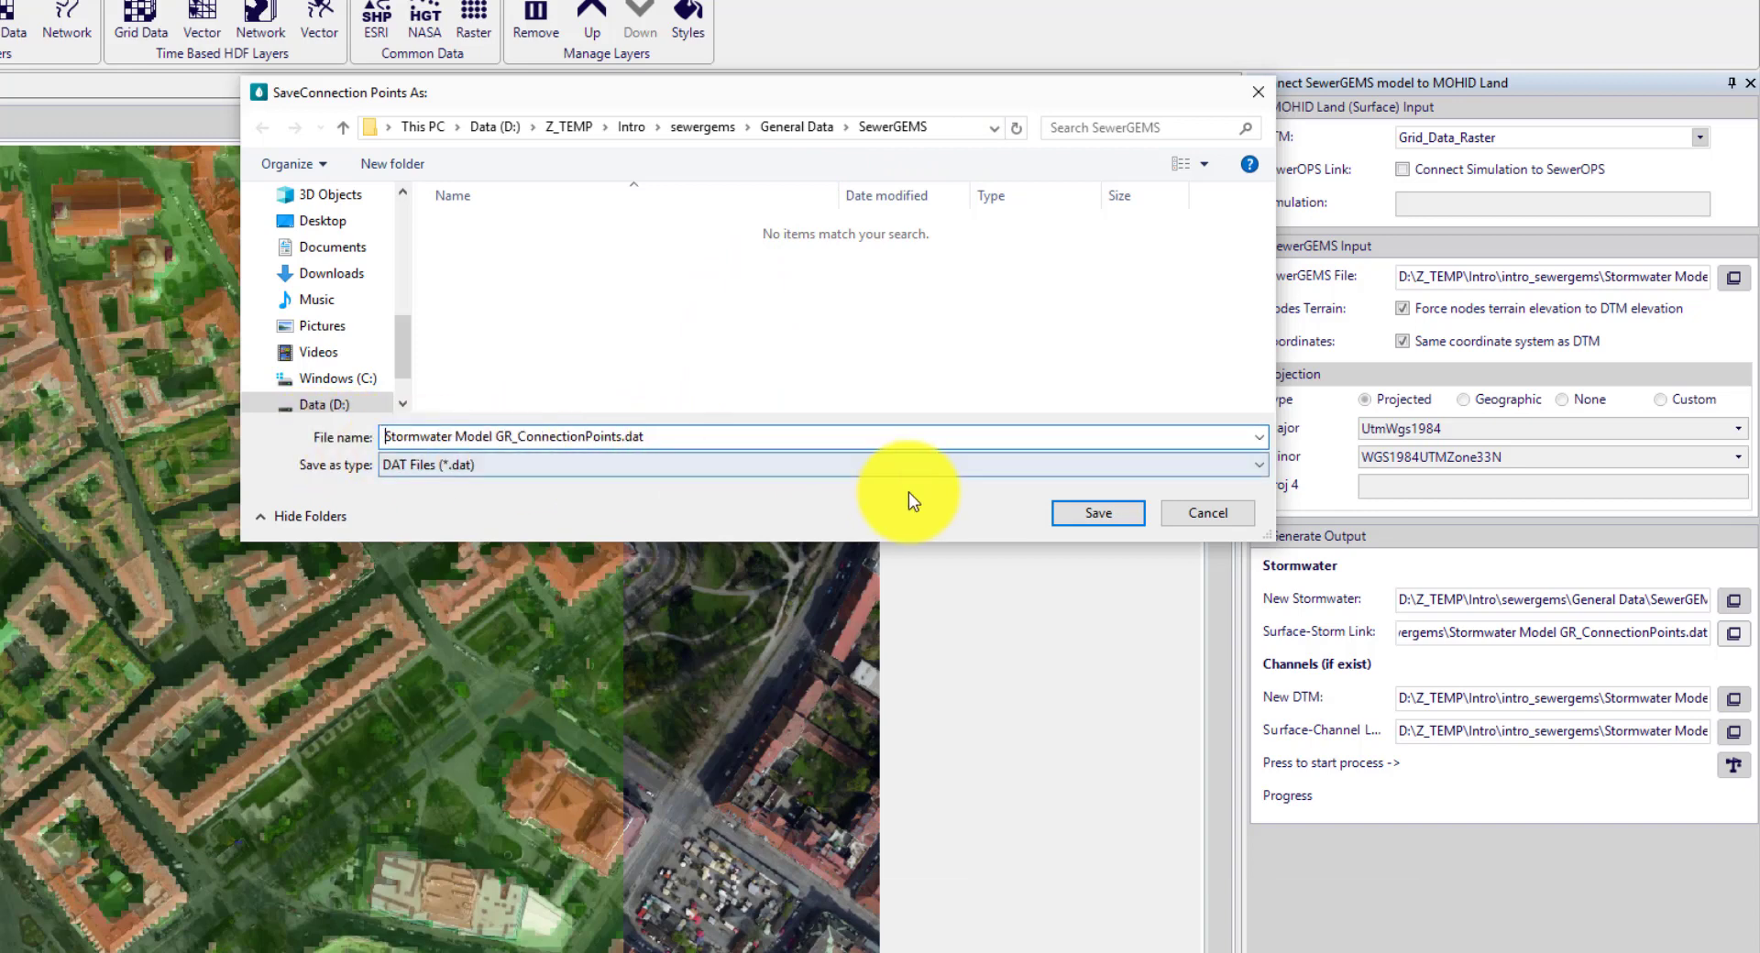
click(1100, 512)
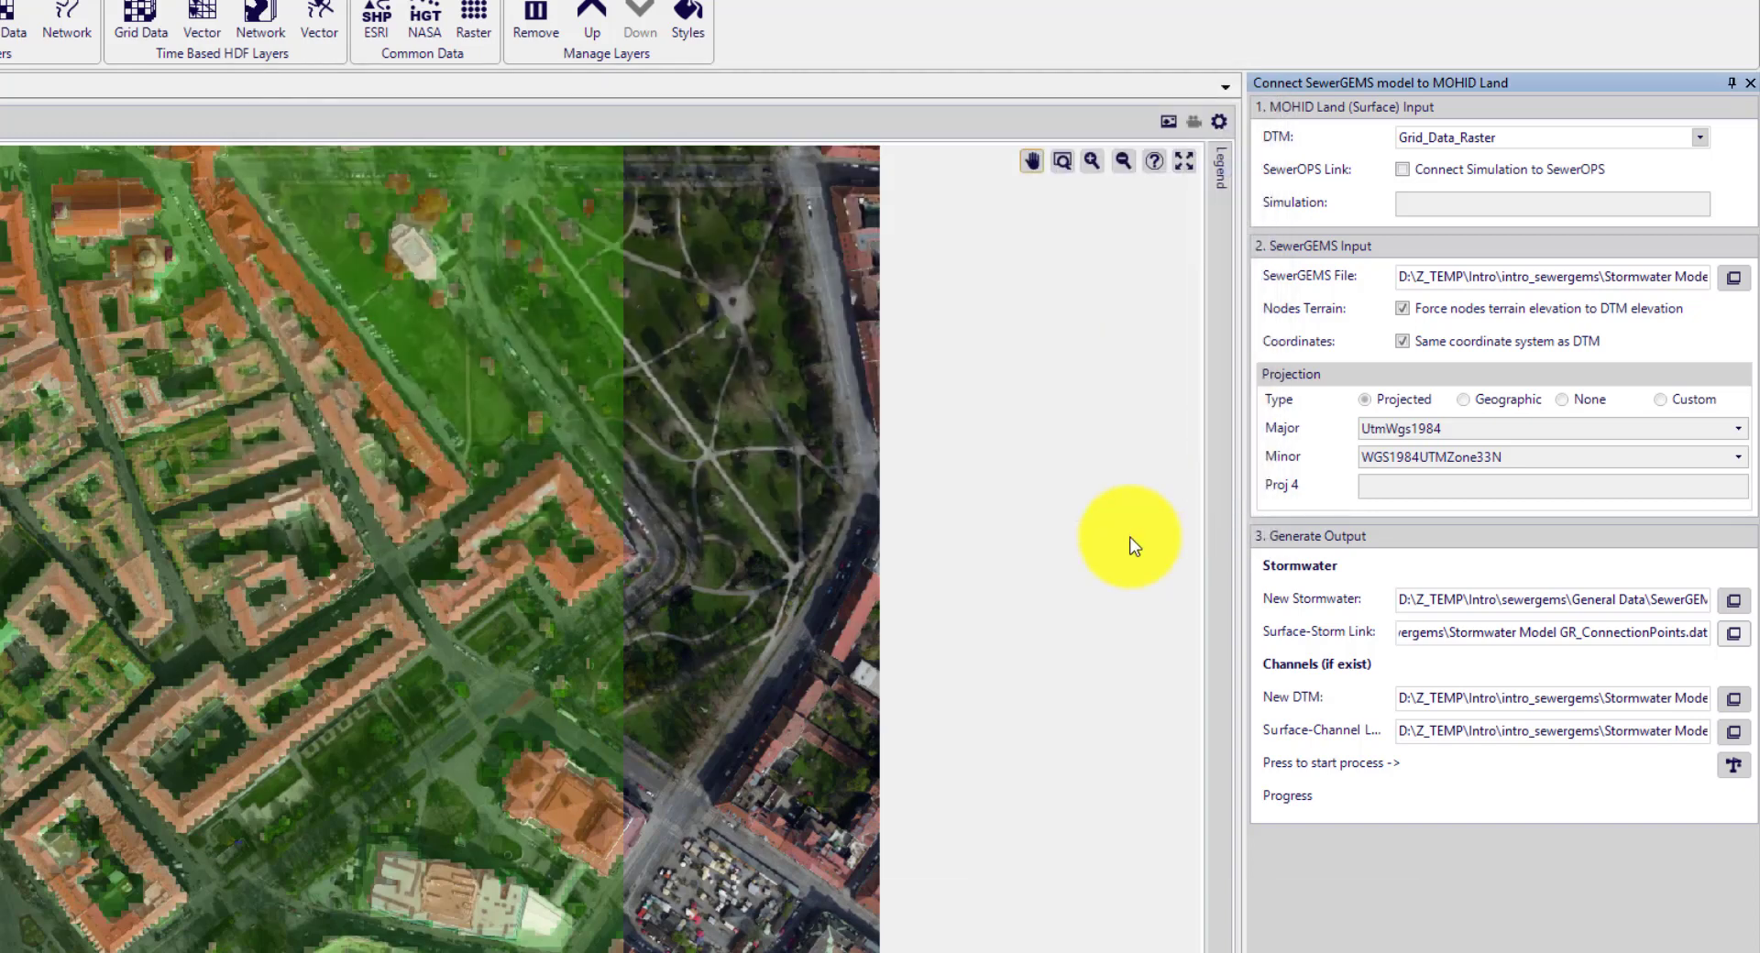
click(1685, 733)
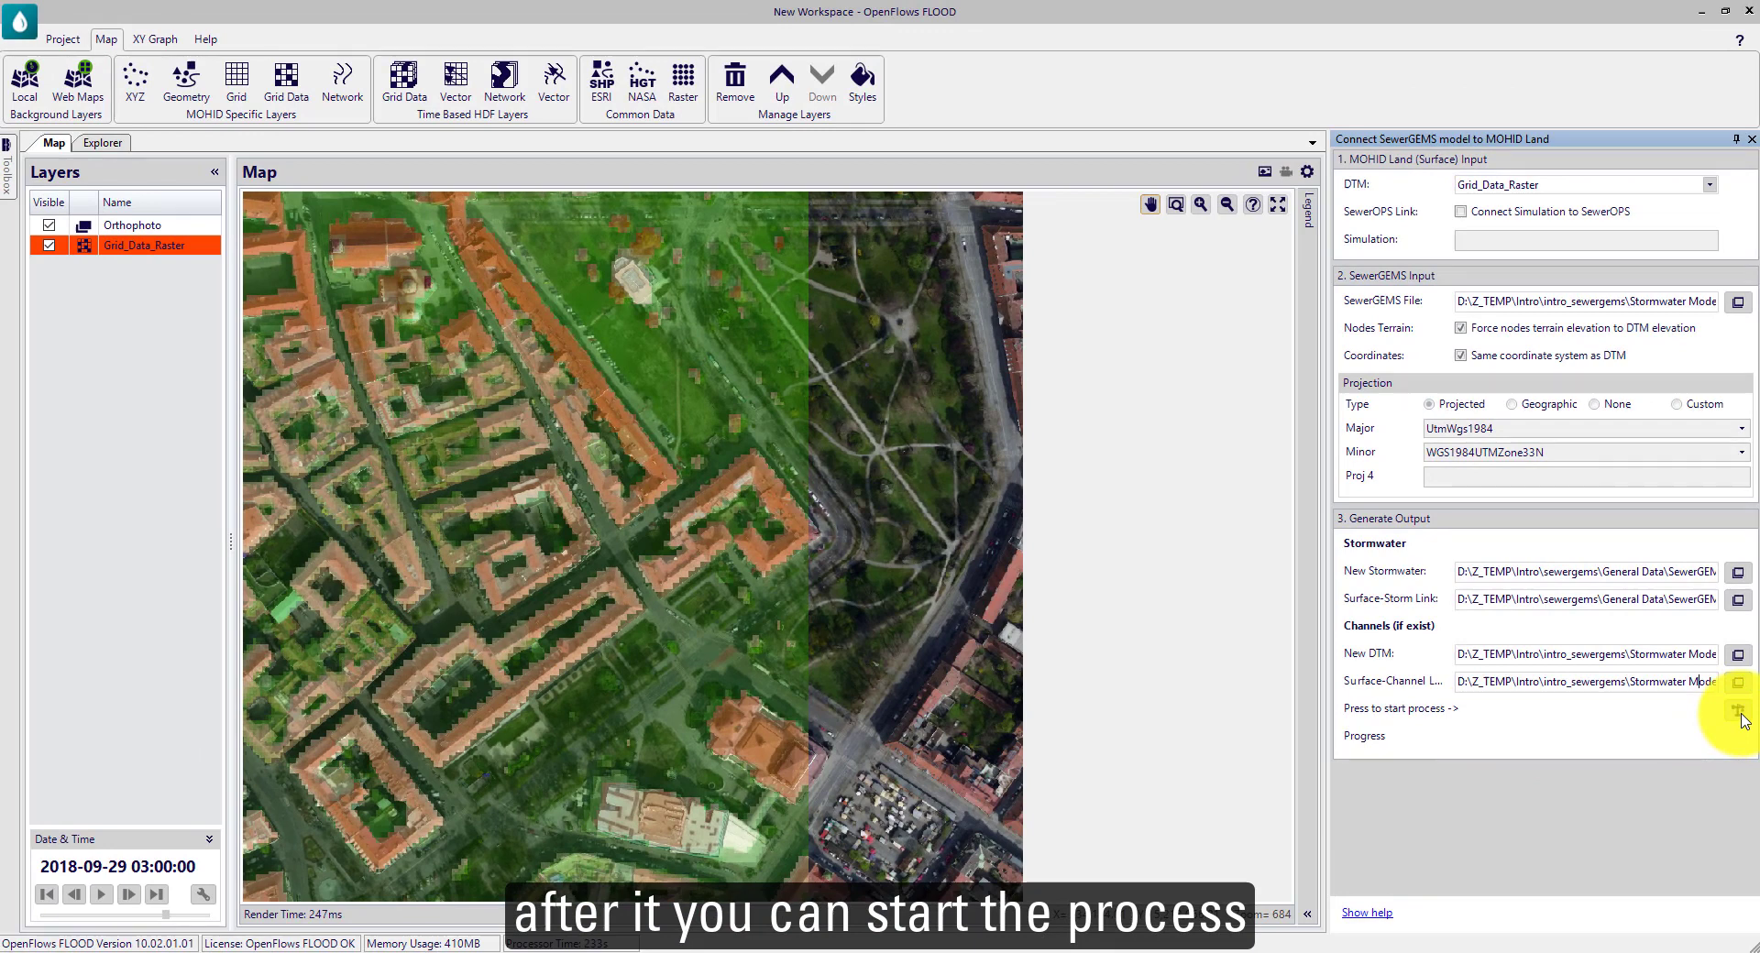
Step: Run the connection tool and acknowledge the Tool Finished message
click(1741, 715)
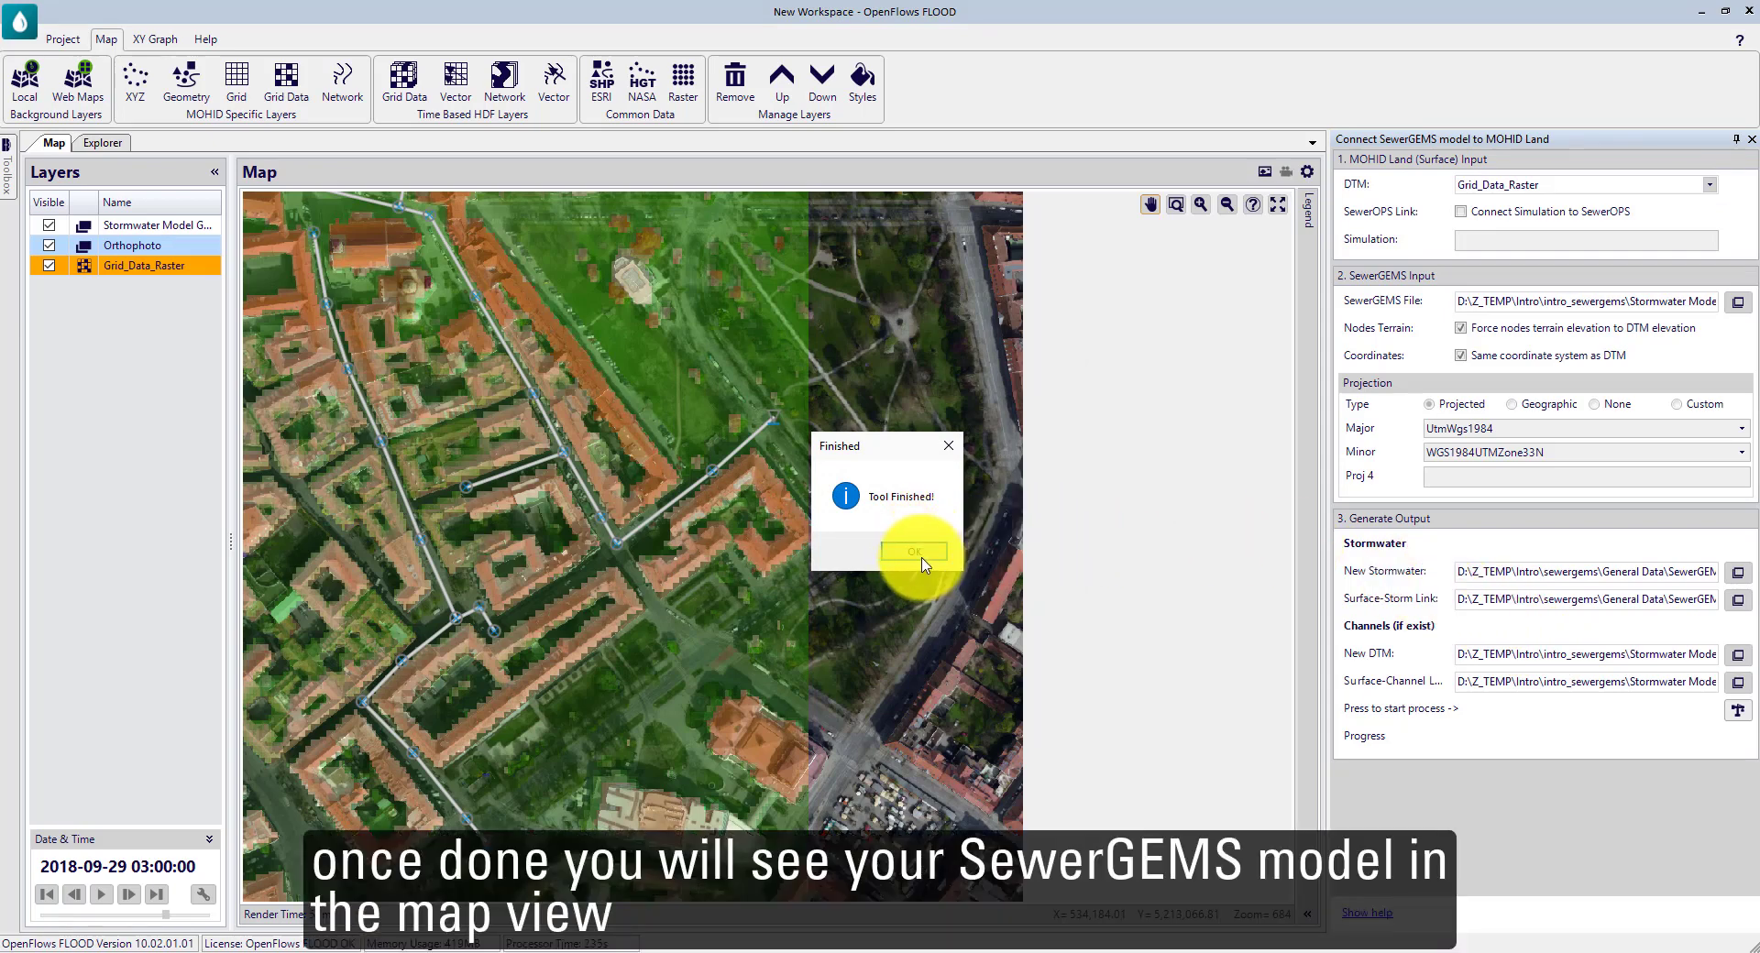
click(919, 557)
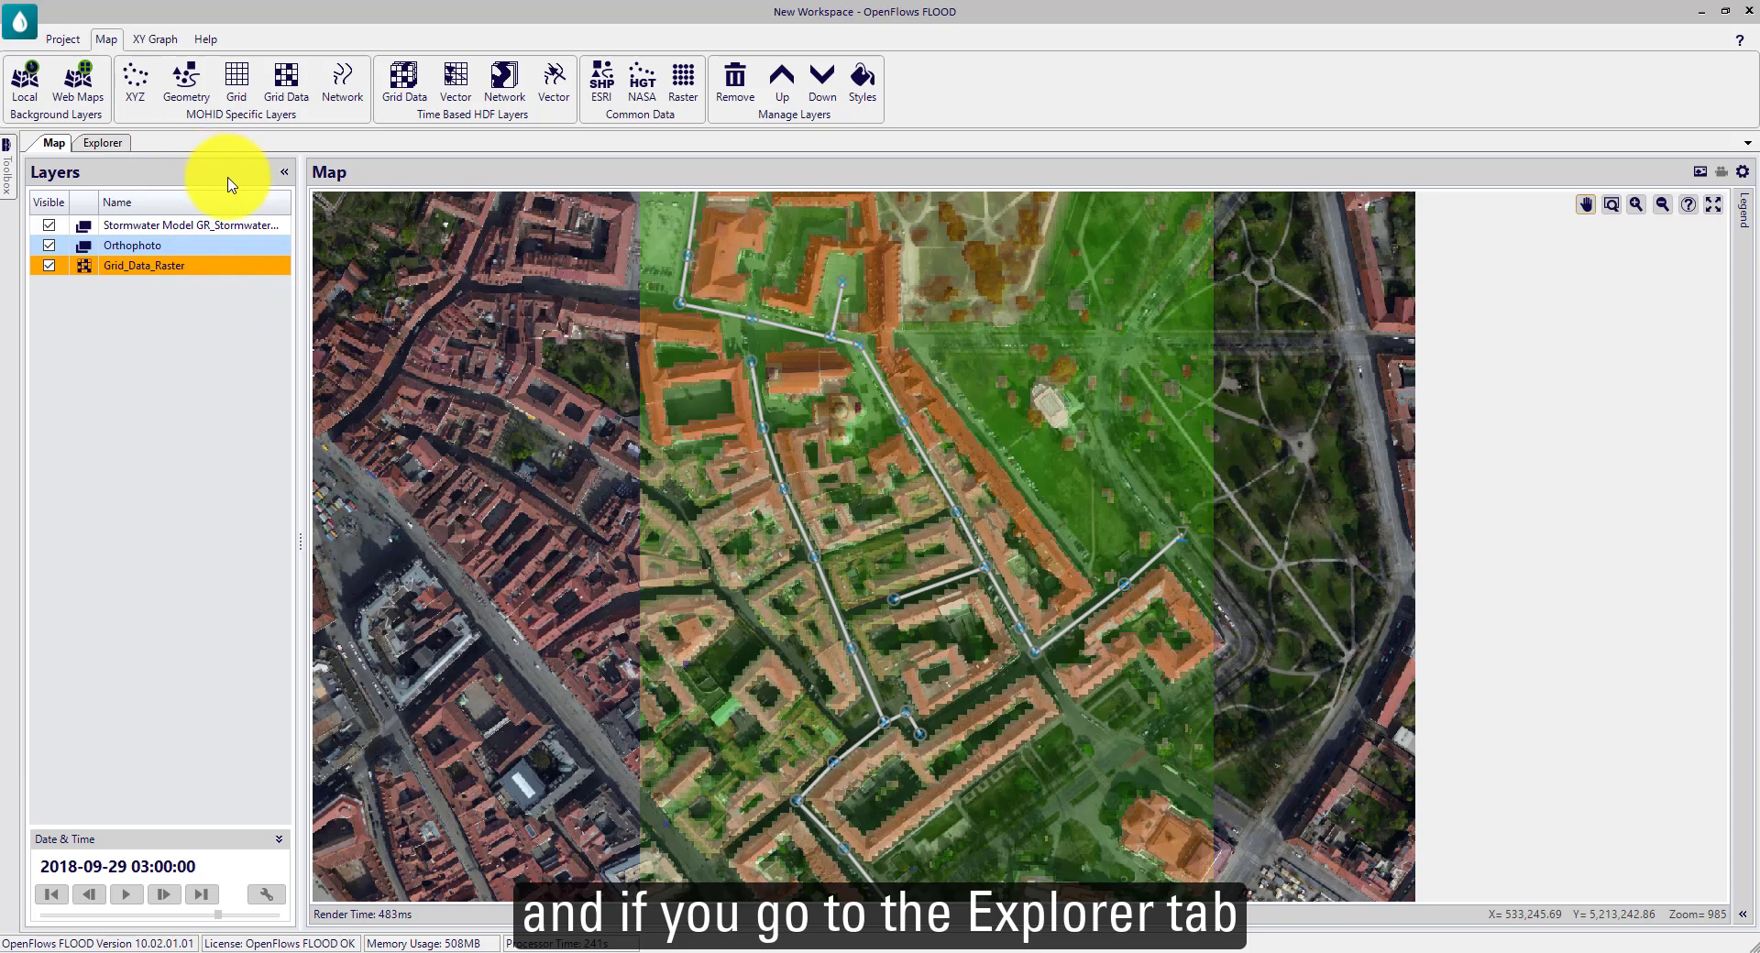
Step: Show Sim #1's module files in the Explorer, widen the Modules pane and select Model_1.dat
click(97, 142)
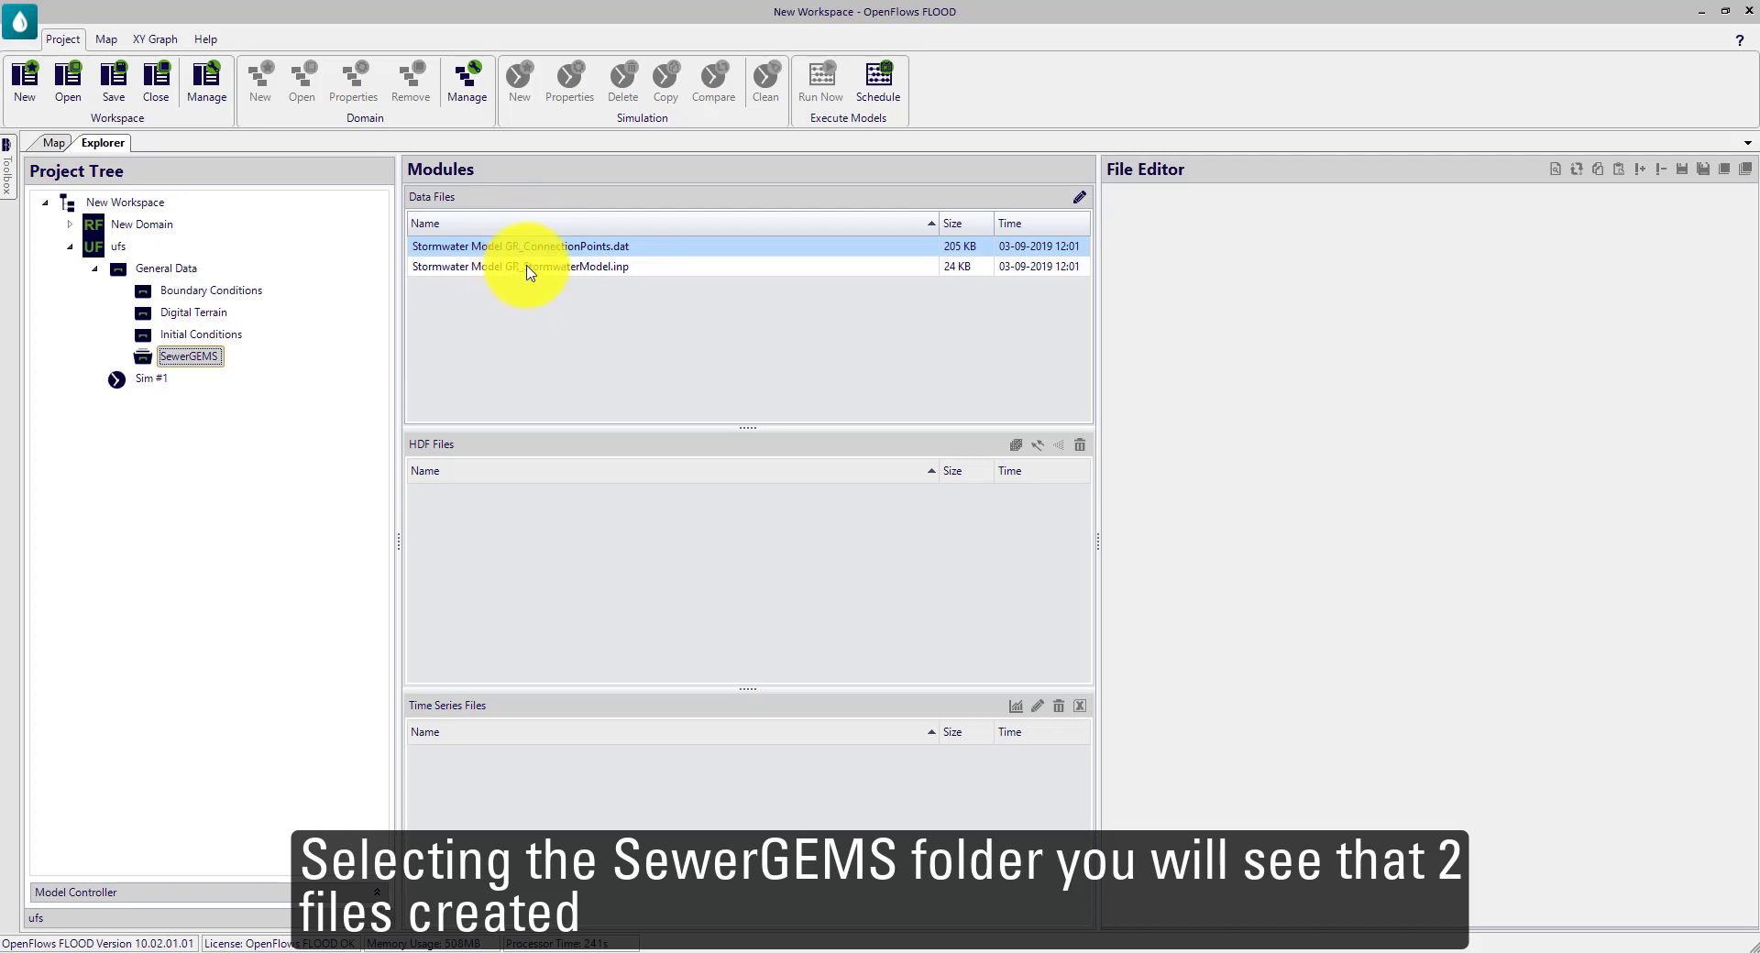
click(1664, 888)
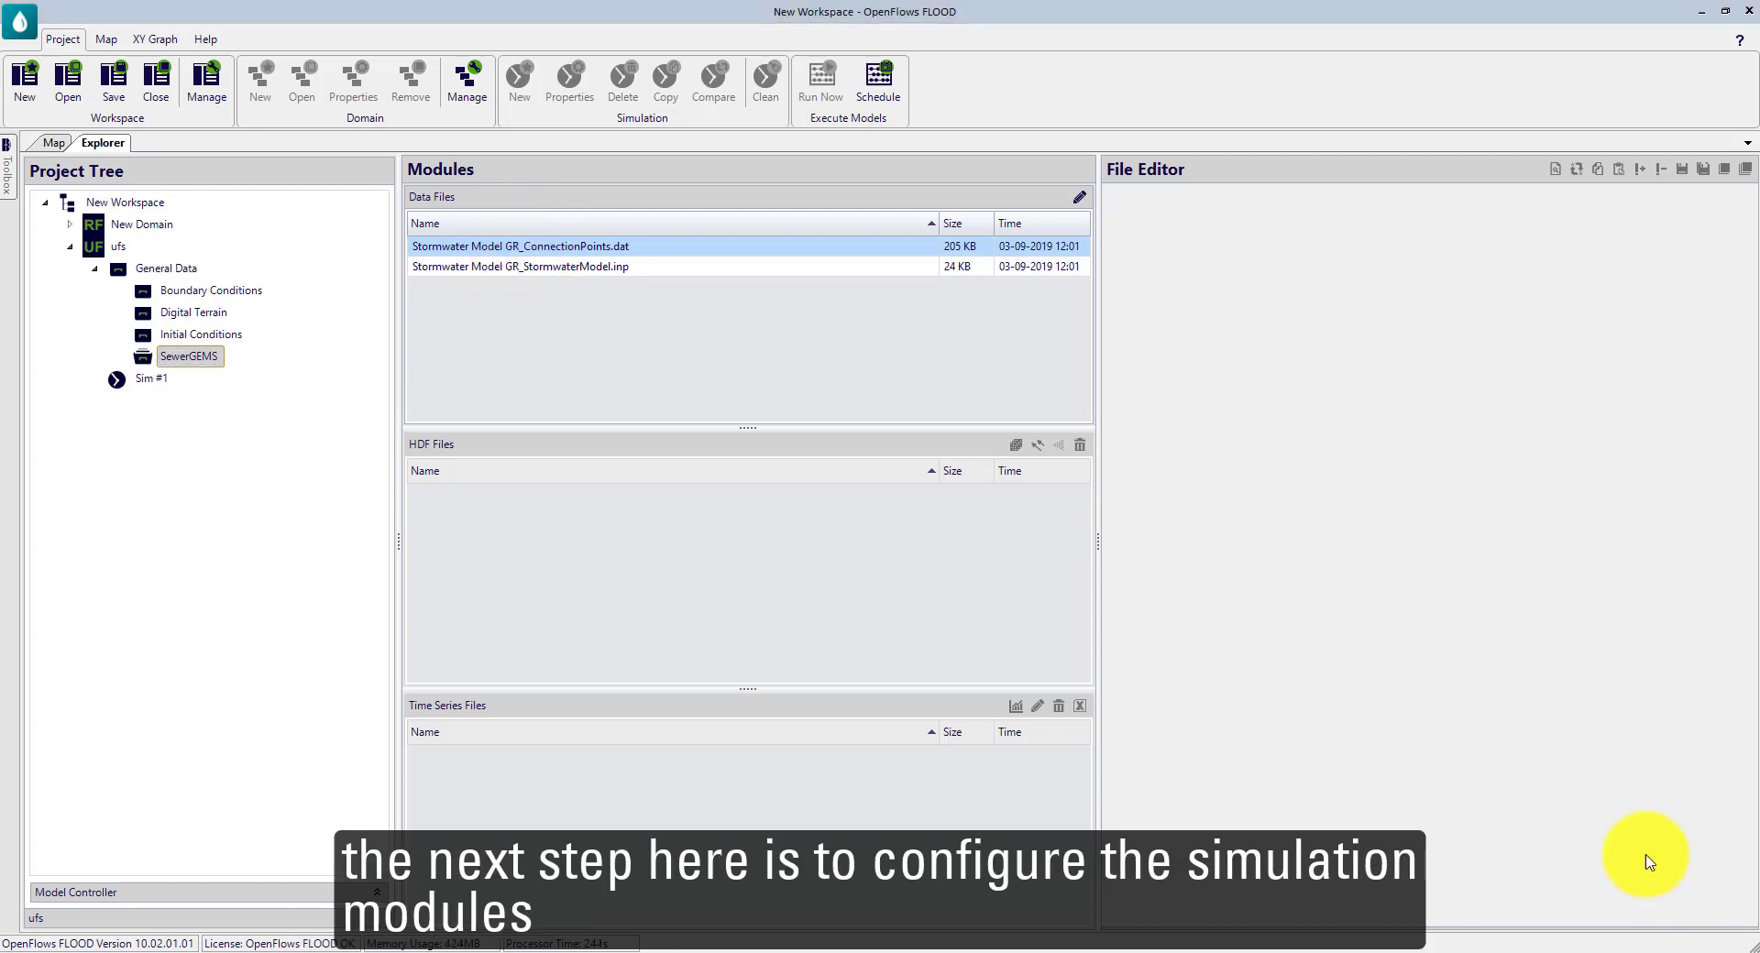
click(152, 380)
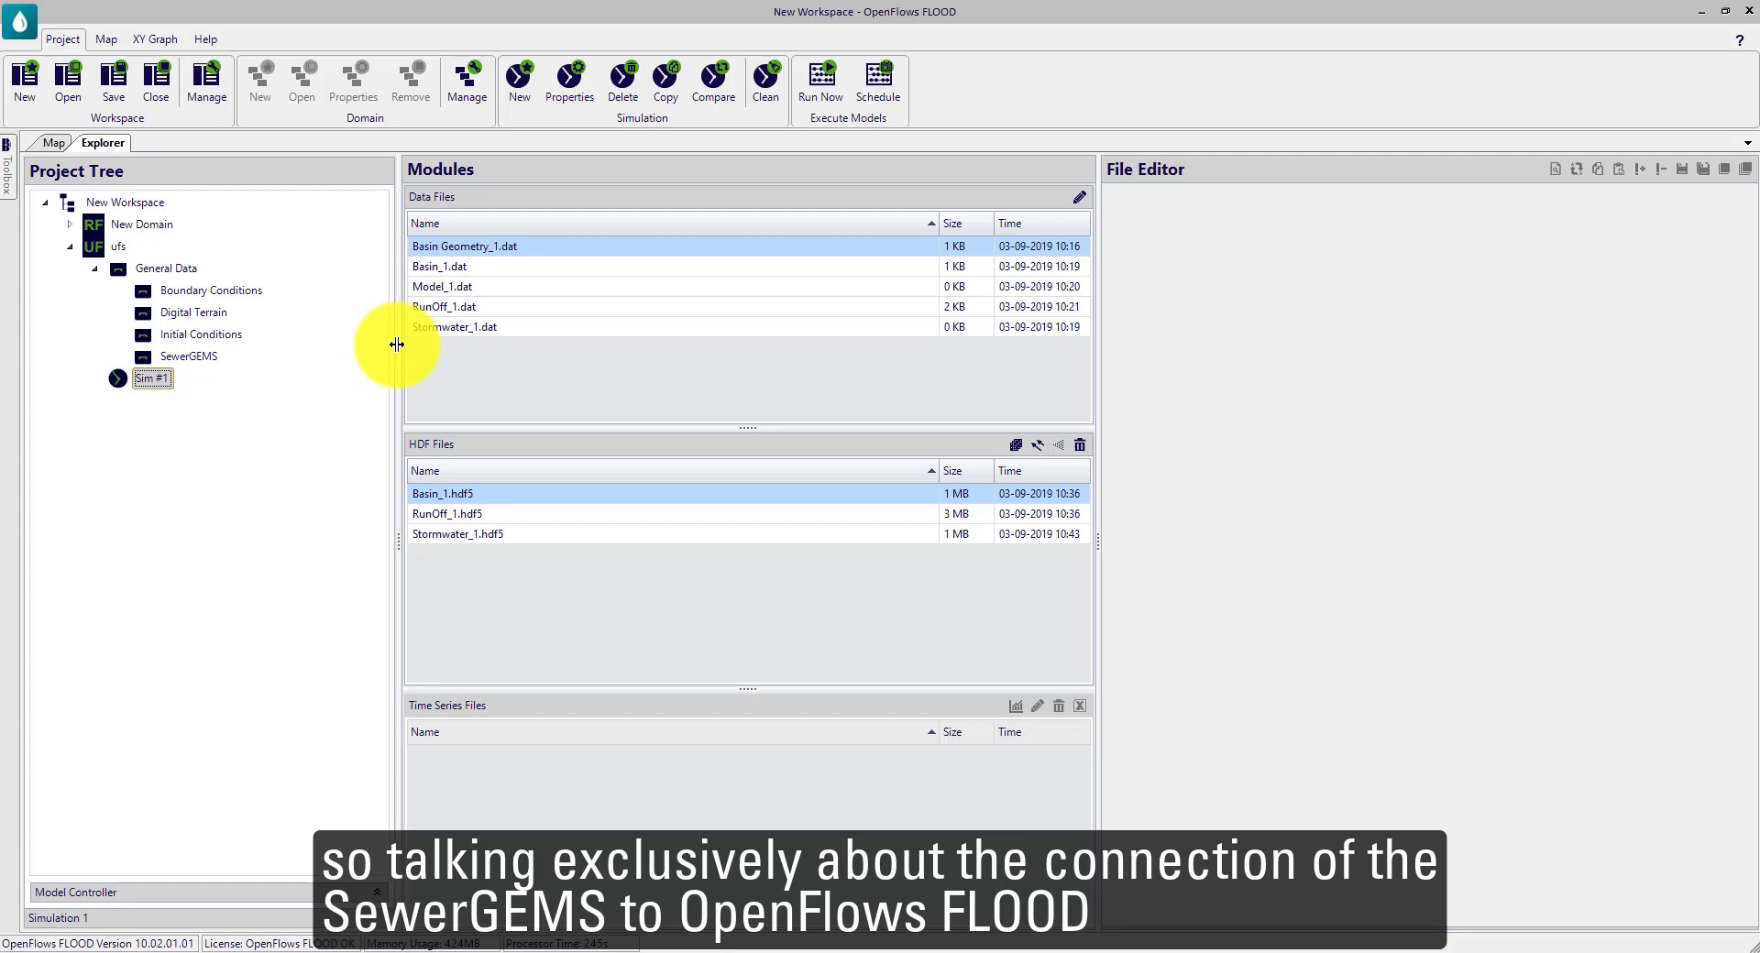
drag(396, 345, 310, 345)
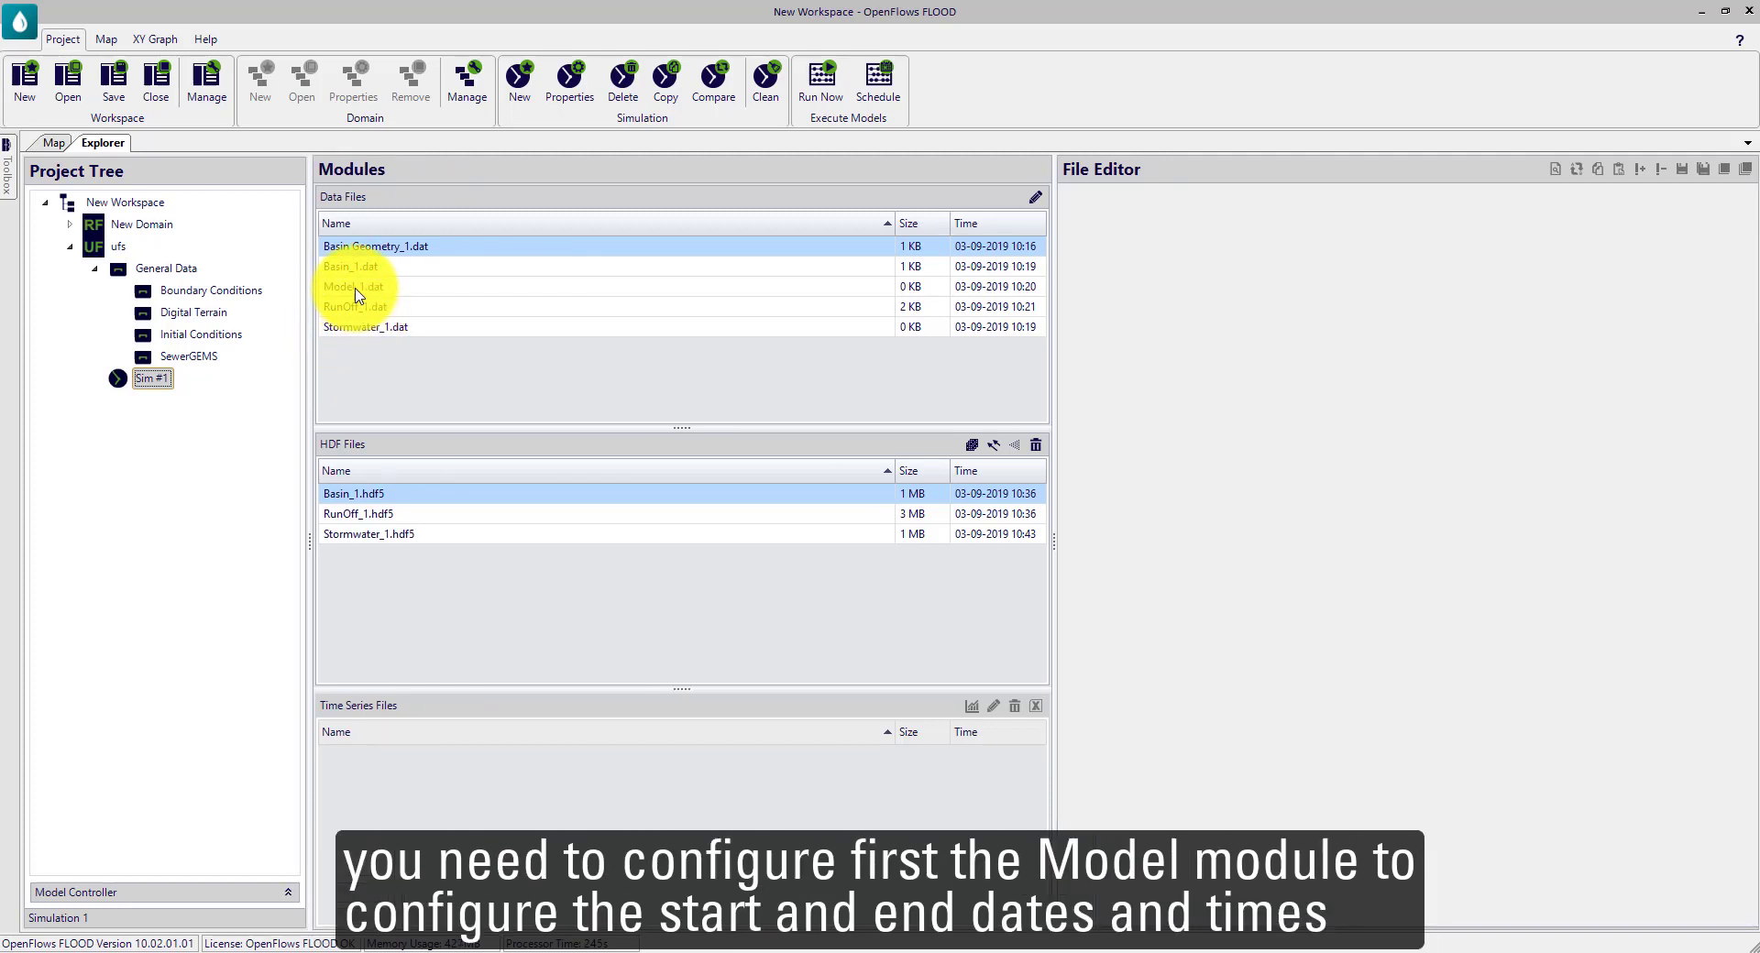
click(358, 290)
Step: Open Model_1.dat to confirm the run spans 2018 9 29 from 0:00 to 5:00
double_click(363, 290)
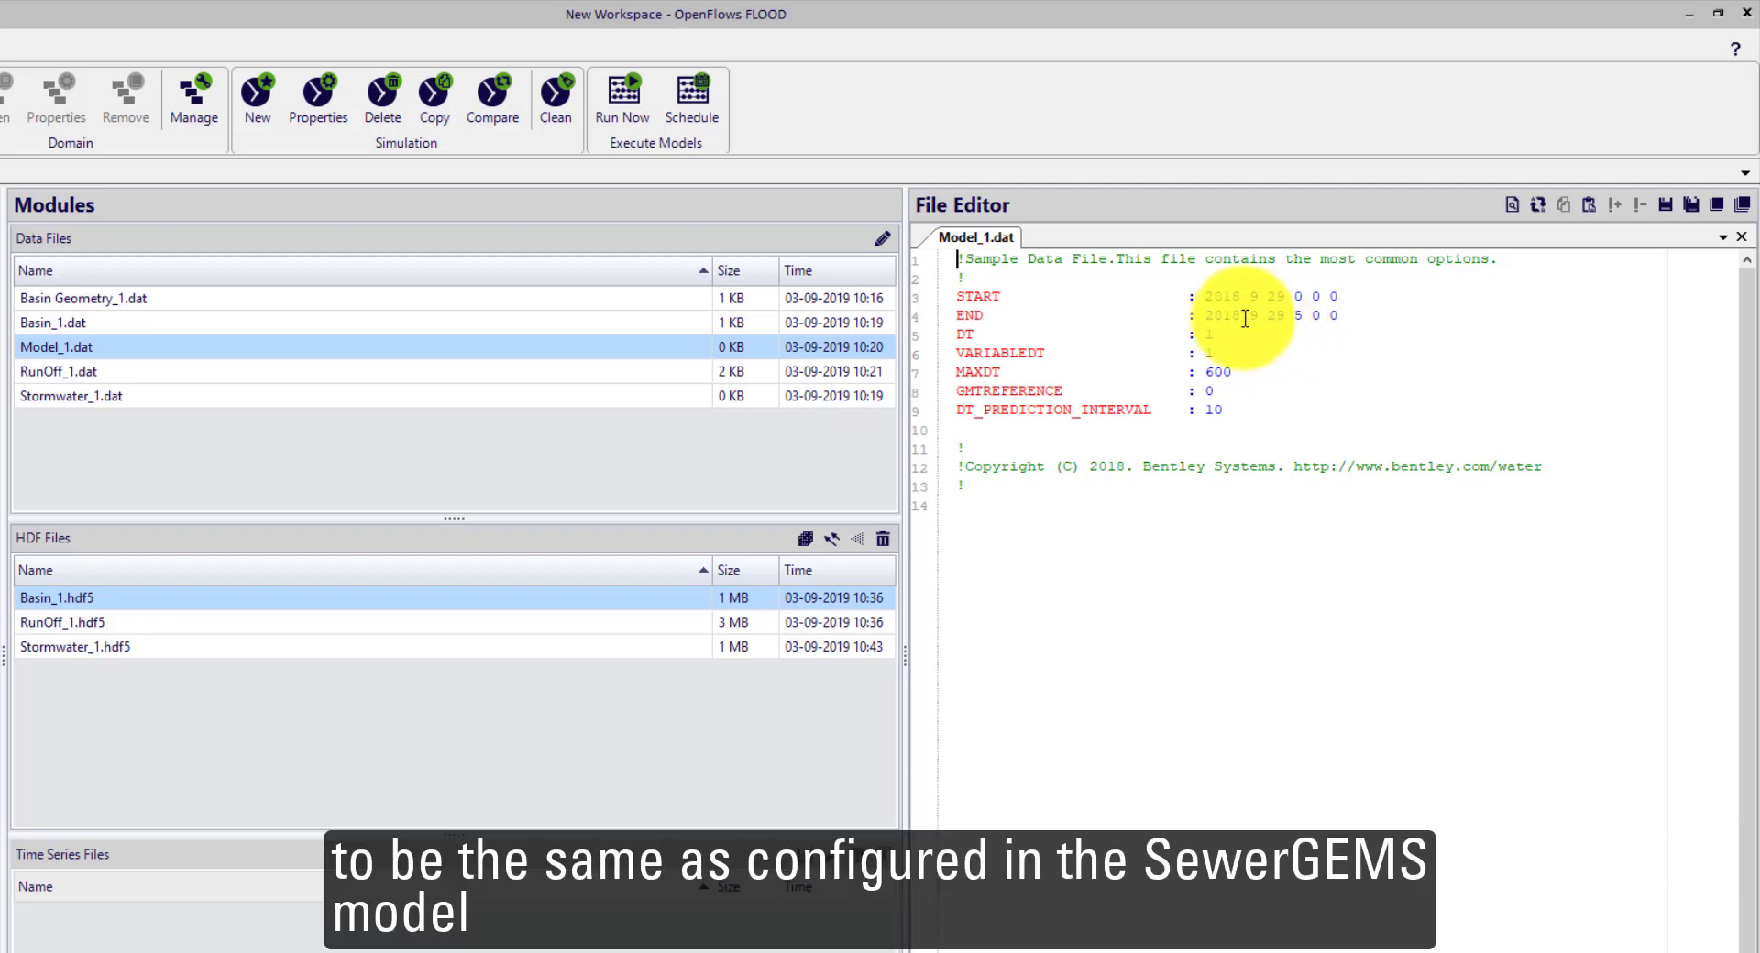
Step: Open RunOff_1.dat and verify its STORM_WATER_MODEL_LINK FILENAME points to GR_ConnectionPoints.dat
double_click(59, 371)
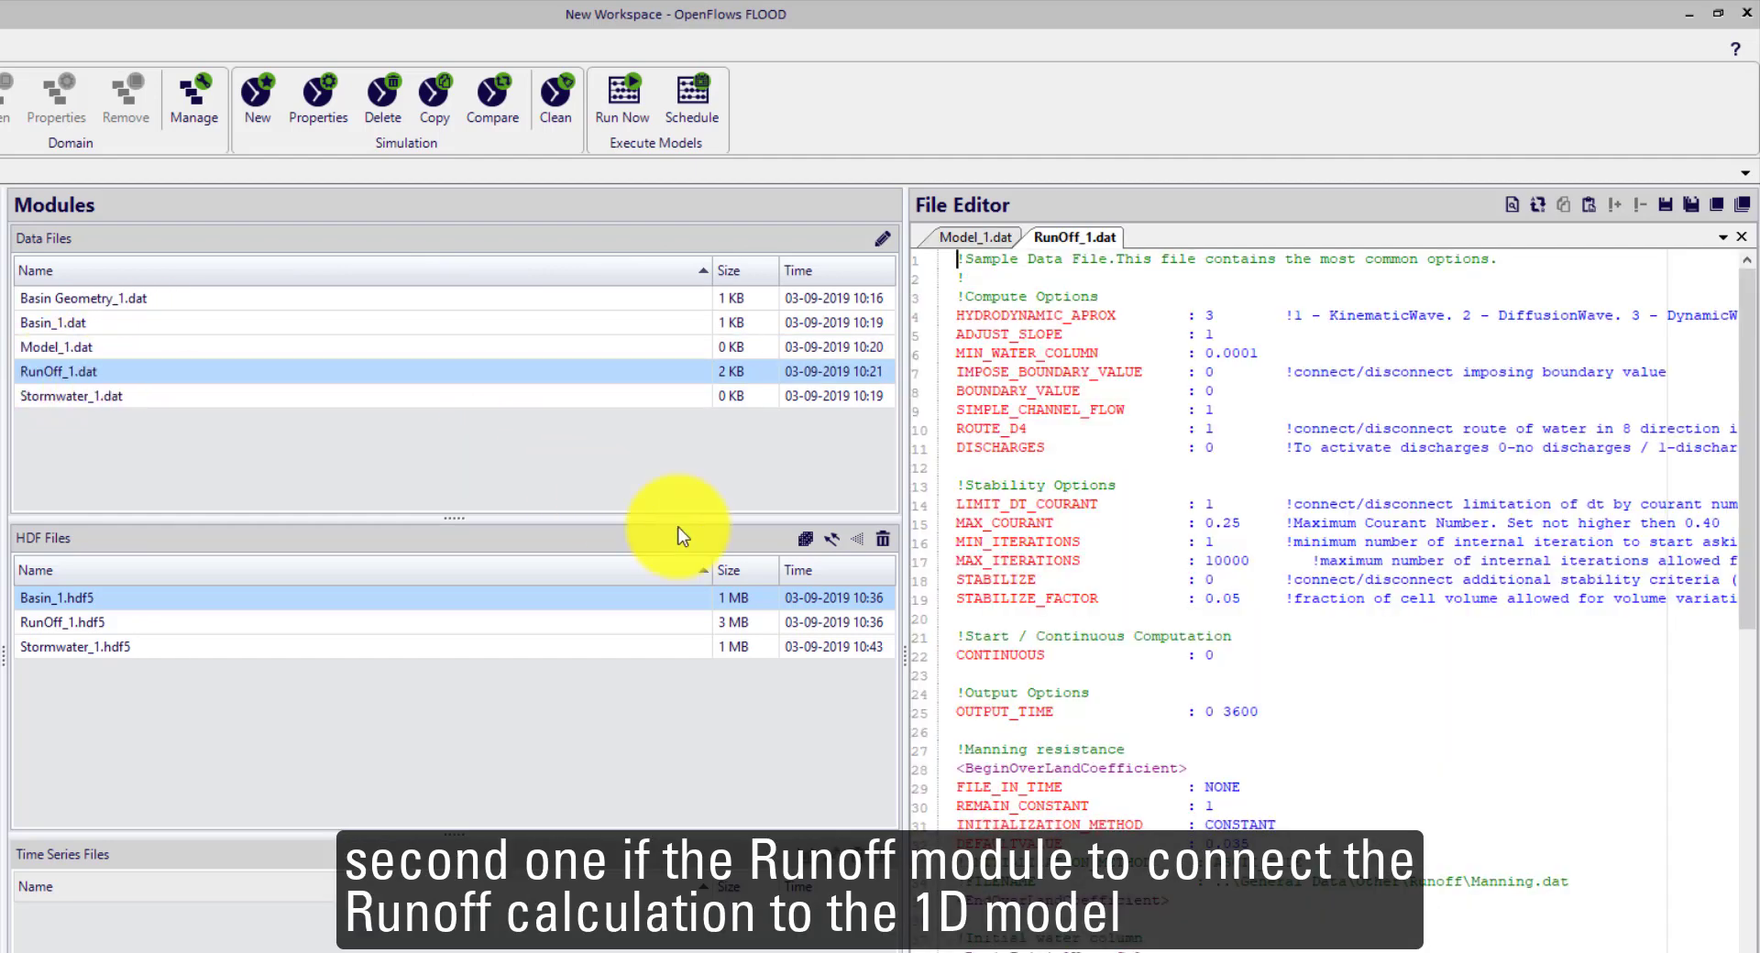
scroll(1192, 848, down, 6)
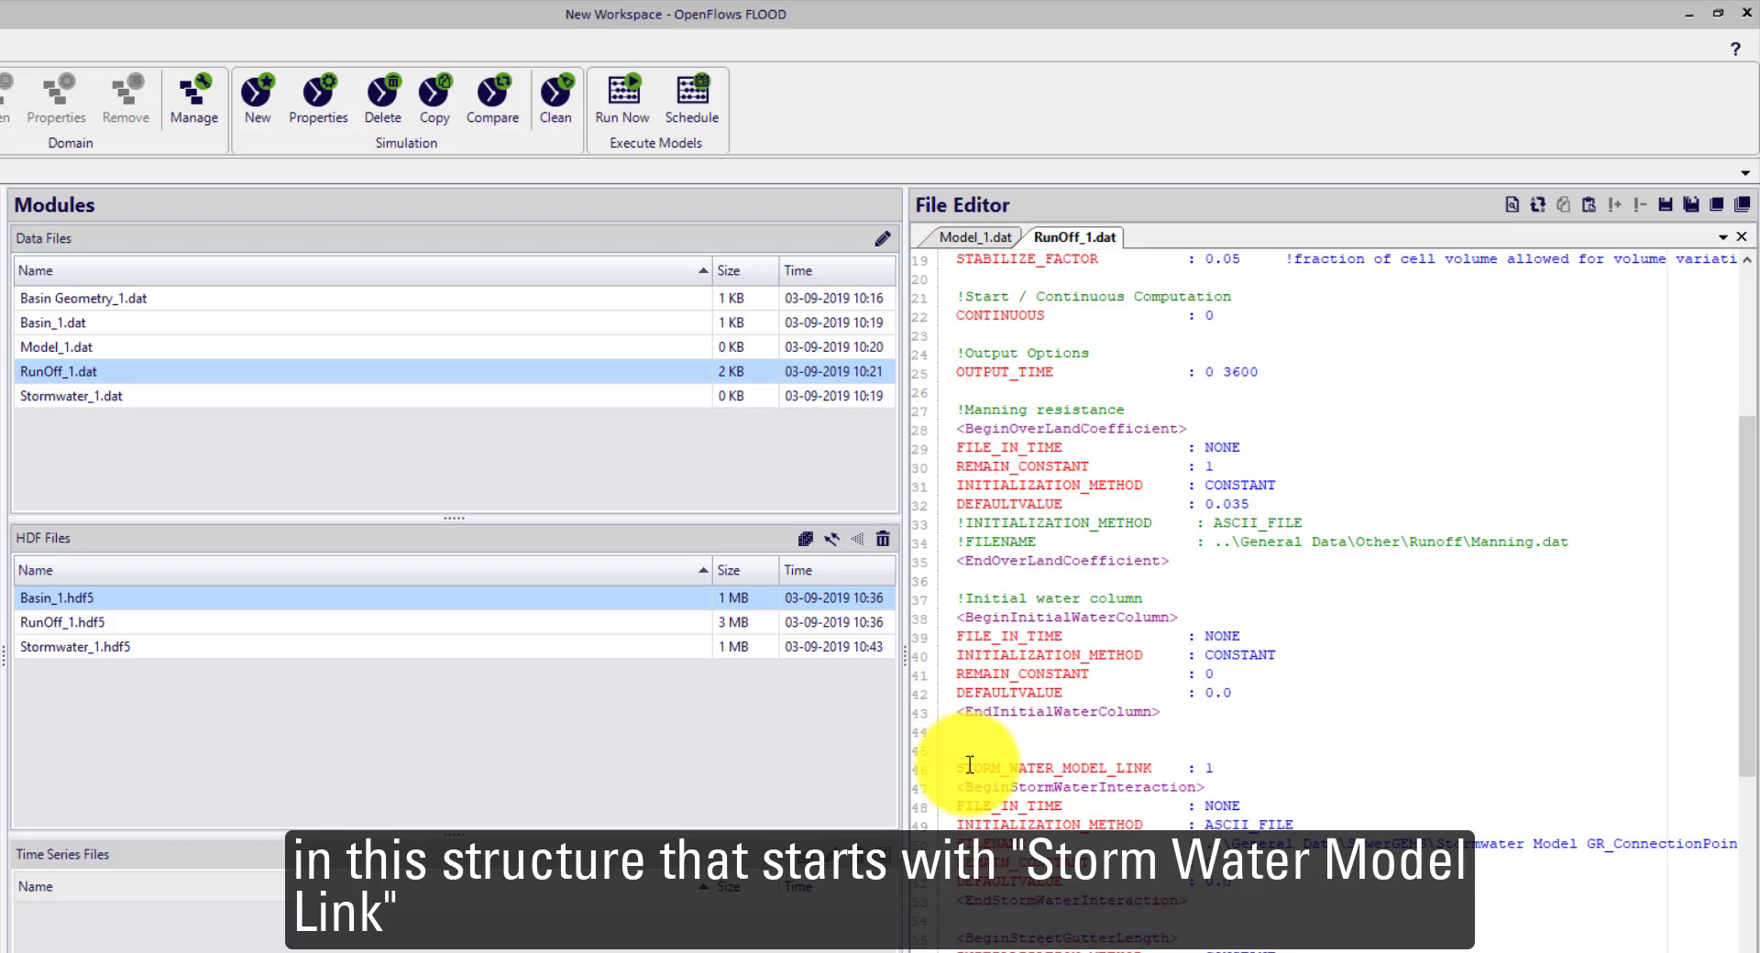
drag(972, 768, 1218, 774)
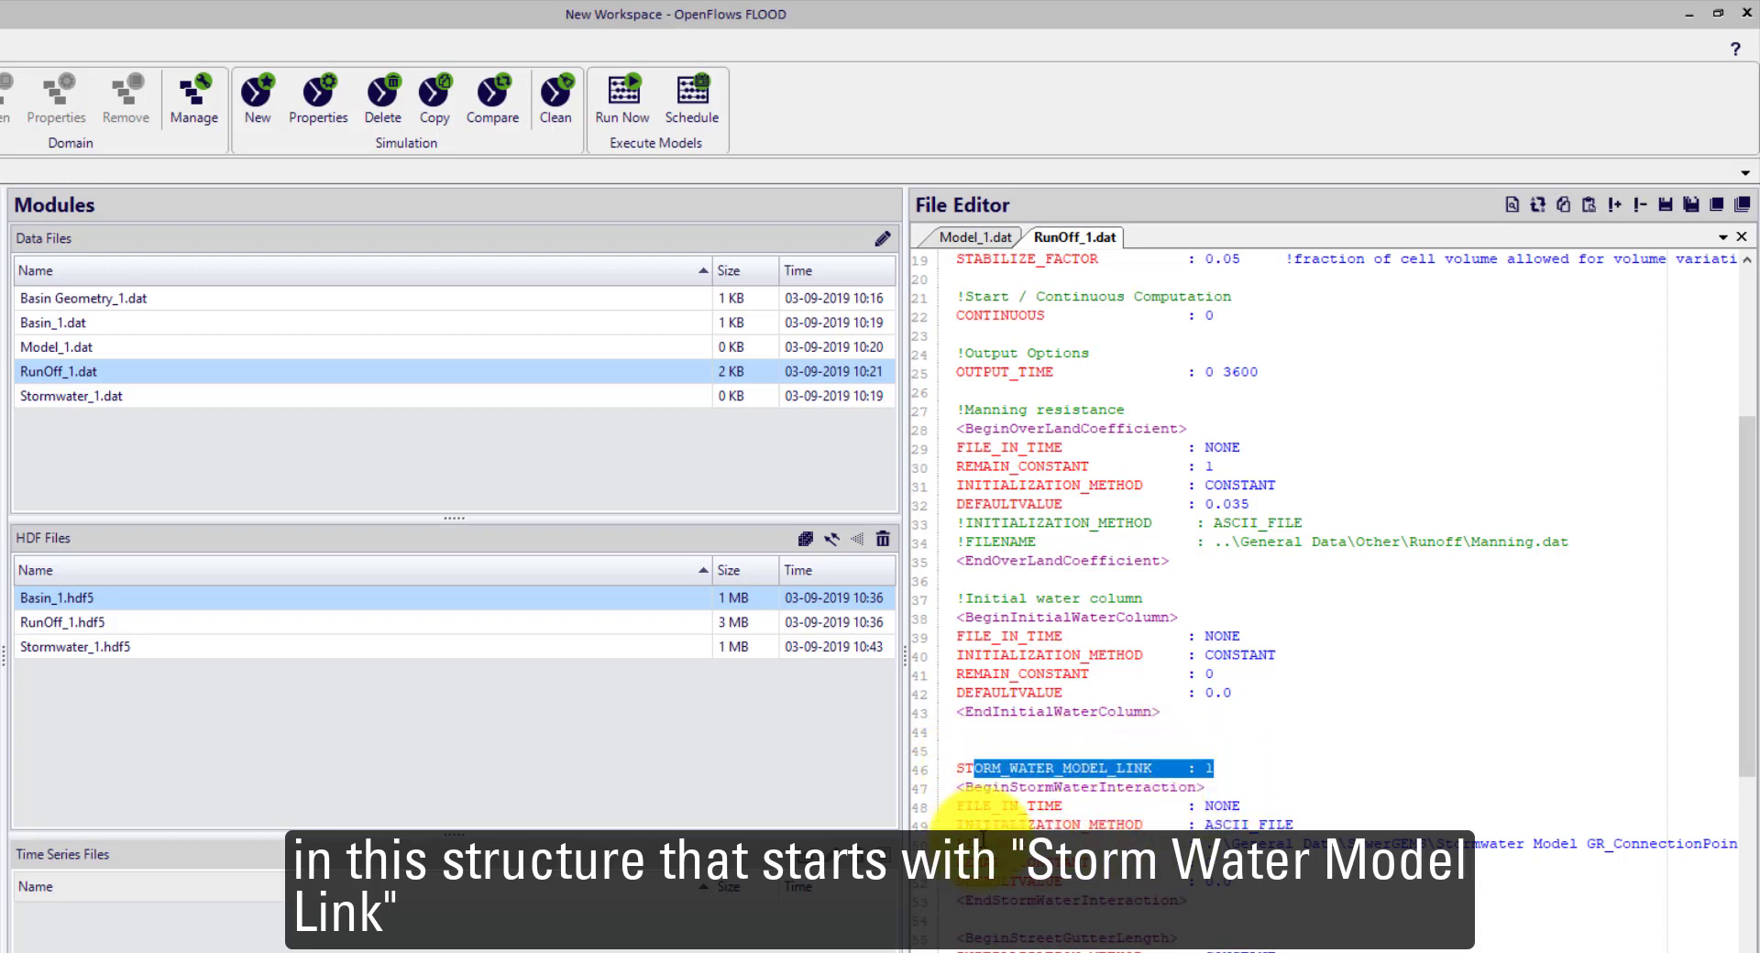
drag(956, 842, 1212, 836)
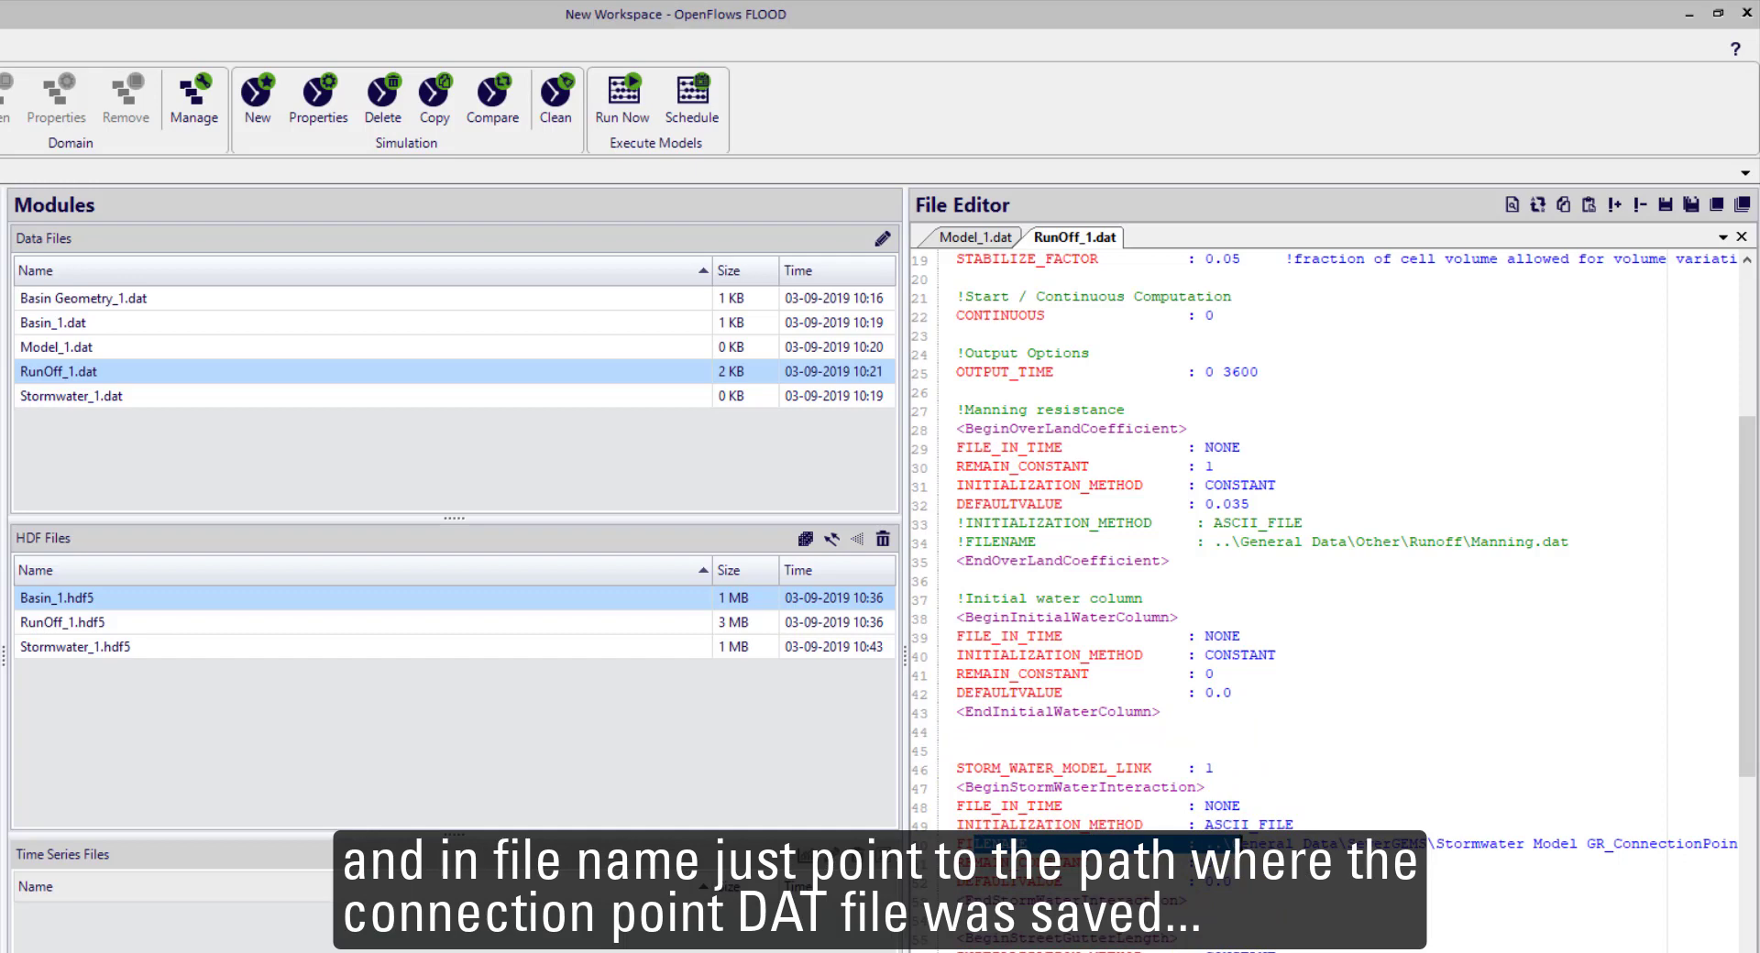
scroll(1329, 596, right, 3)
drag(1207, 844, 1279, 841)
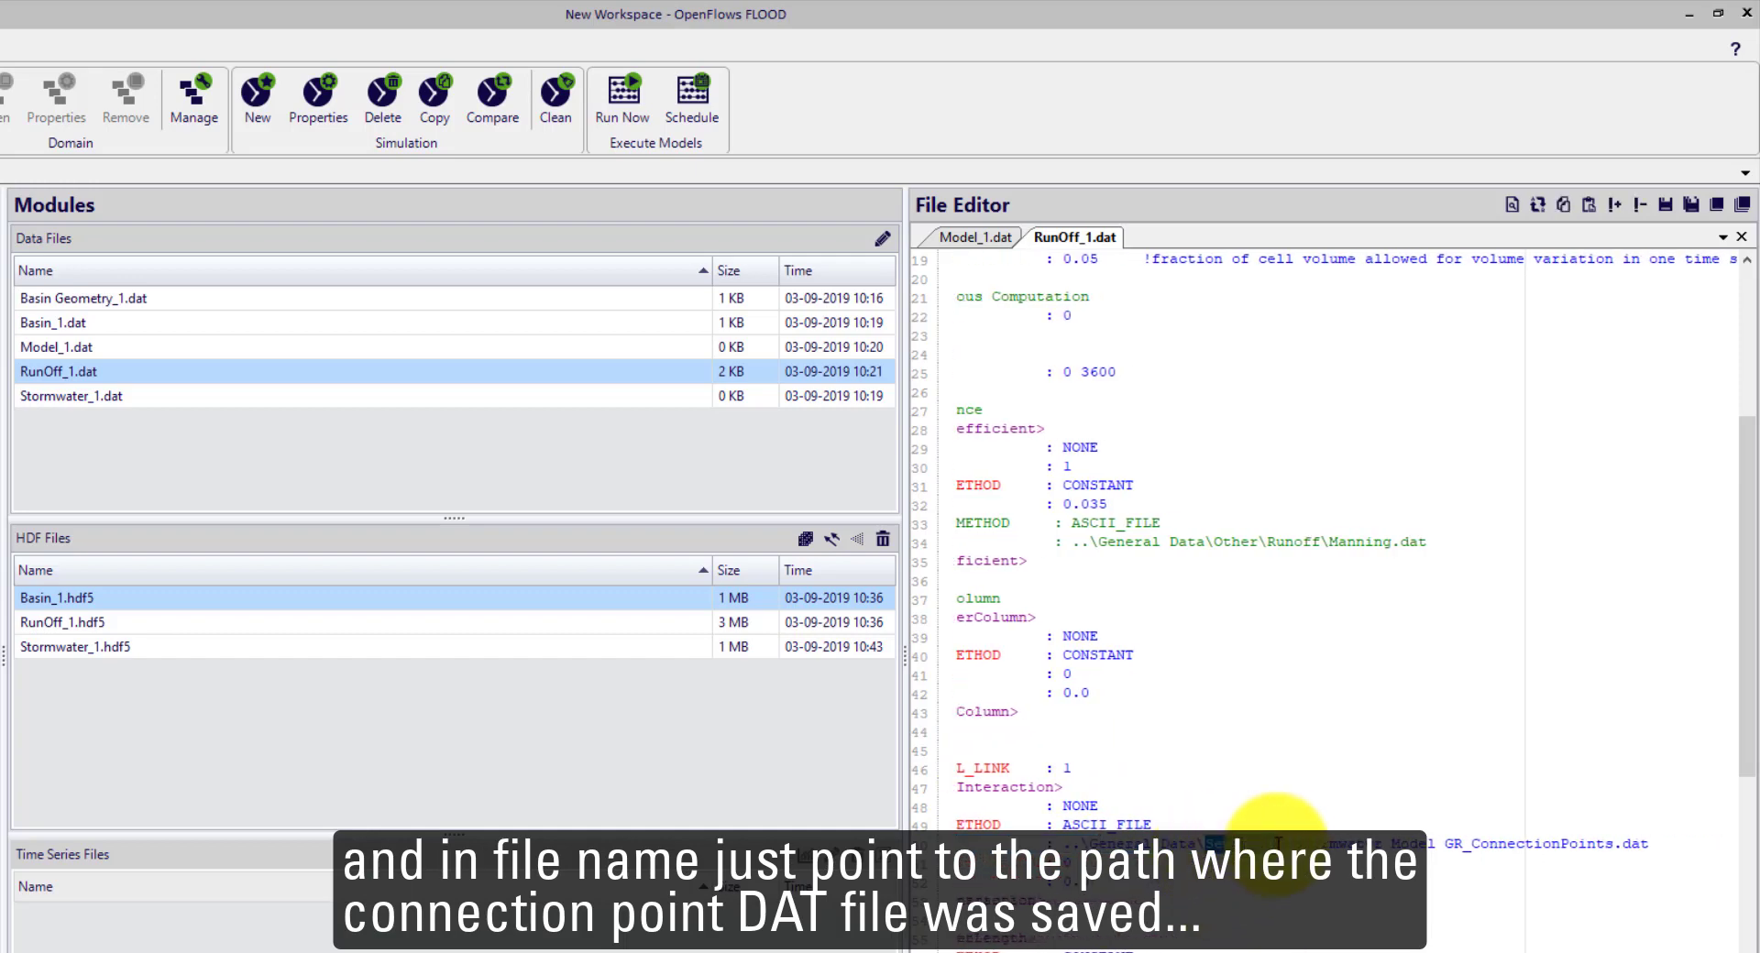
drag(1667, 843, 1473, 842)
click(1395, 842)
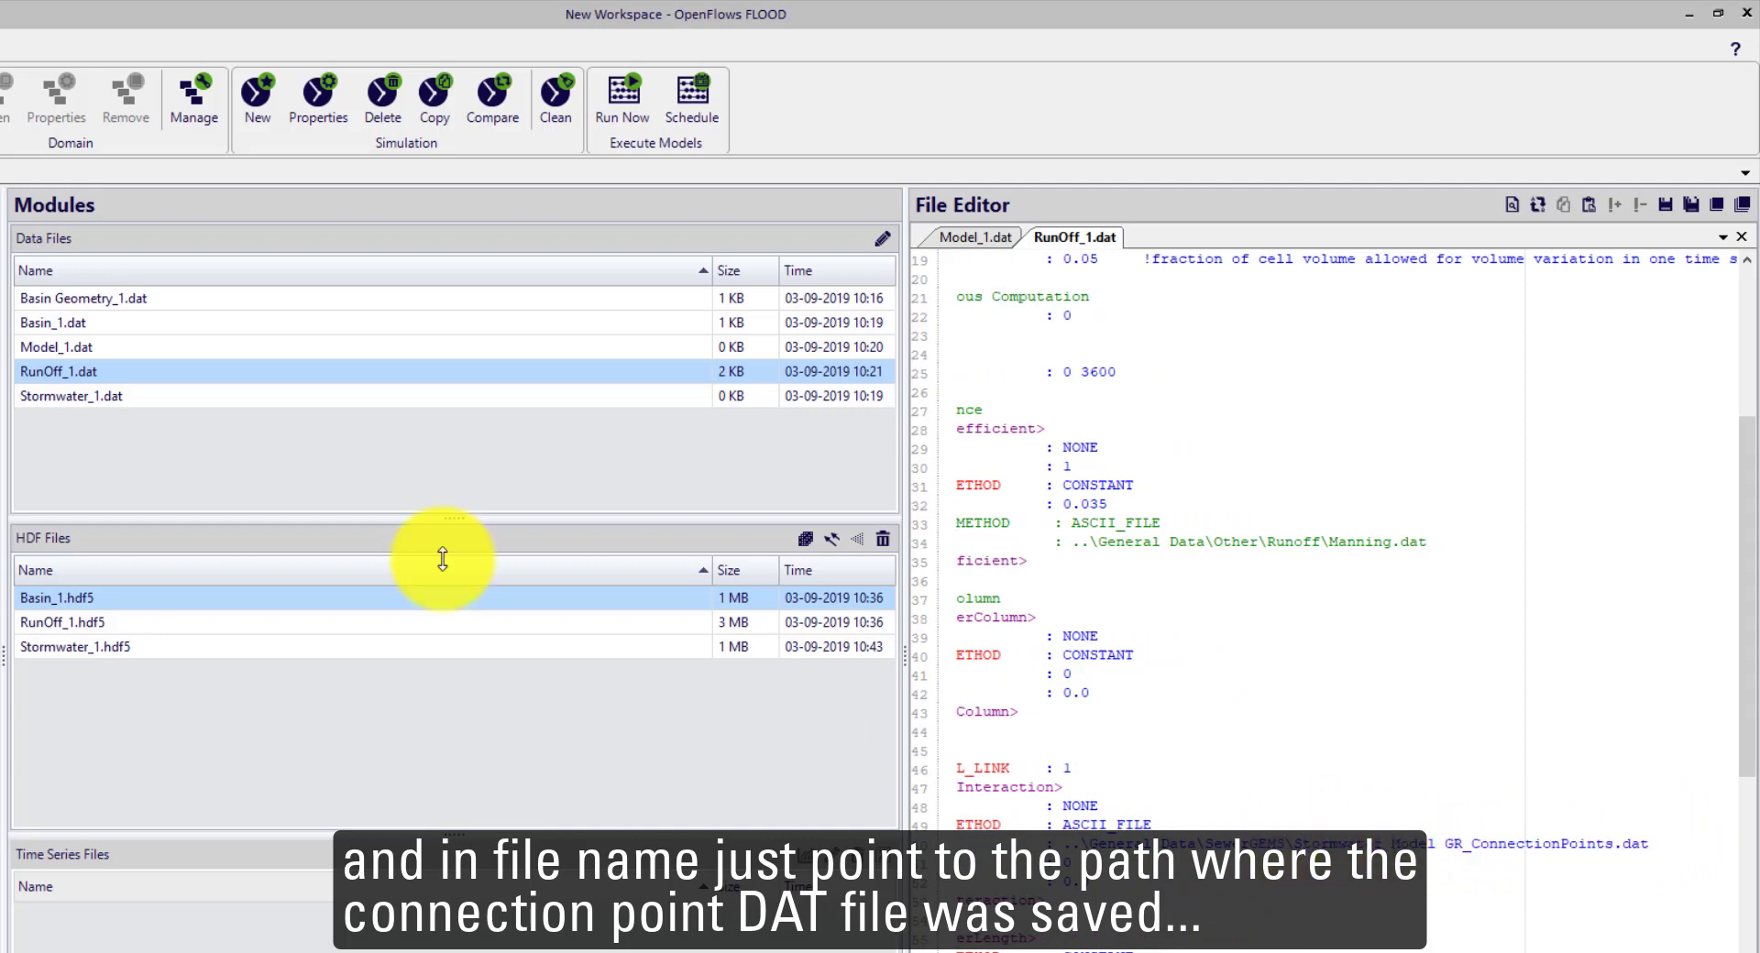
Step: Open Stormwater_1.dat and verify MODEL_CONFIGURATION points to GR_StormwaterModel.inp
double_click(58, 400)
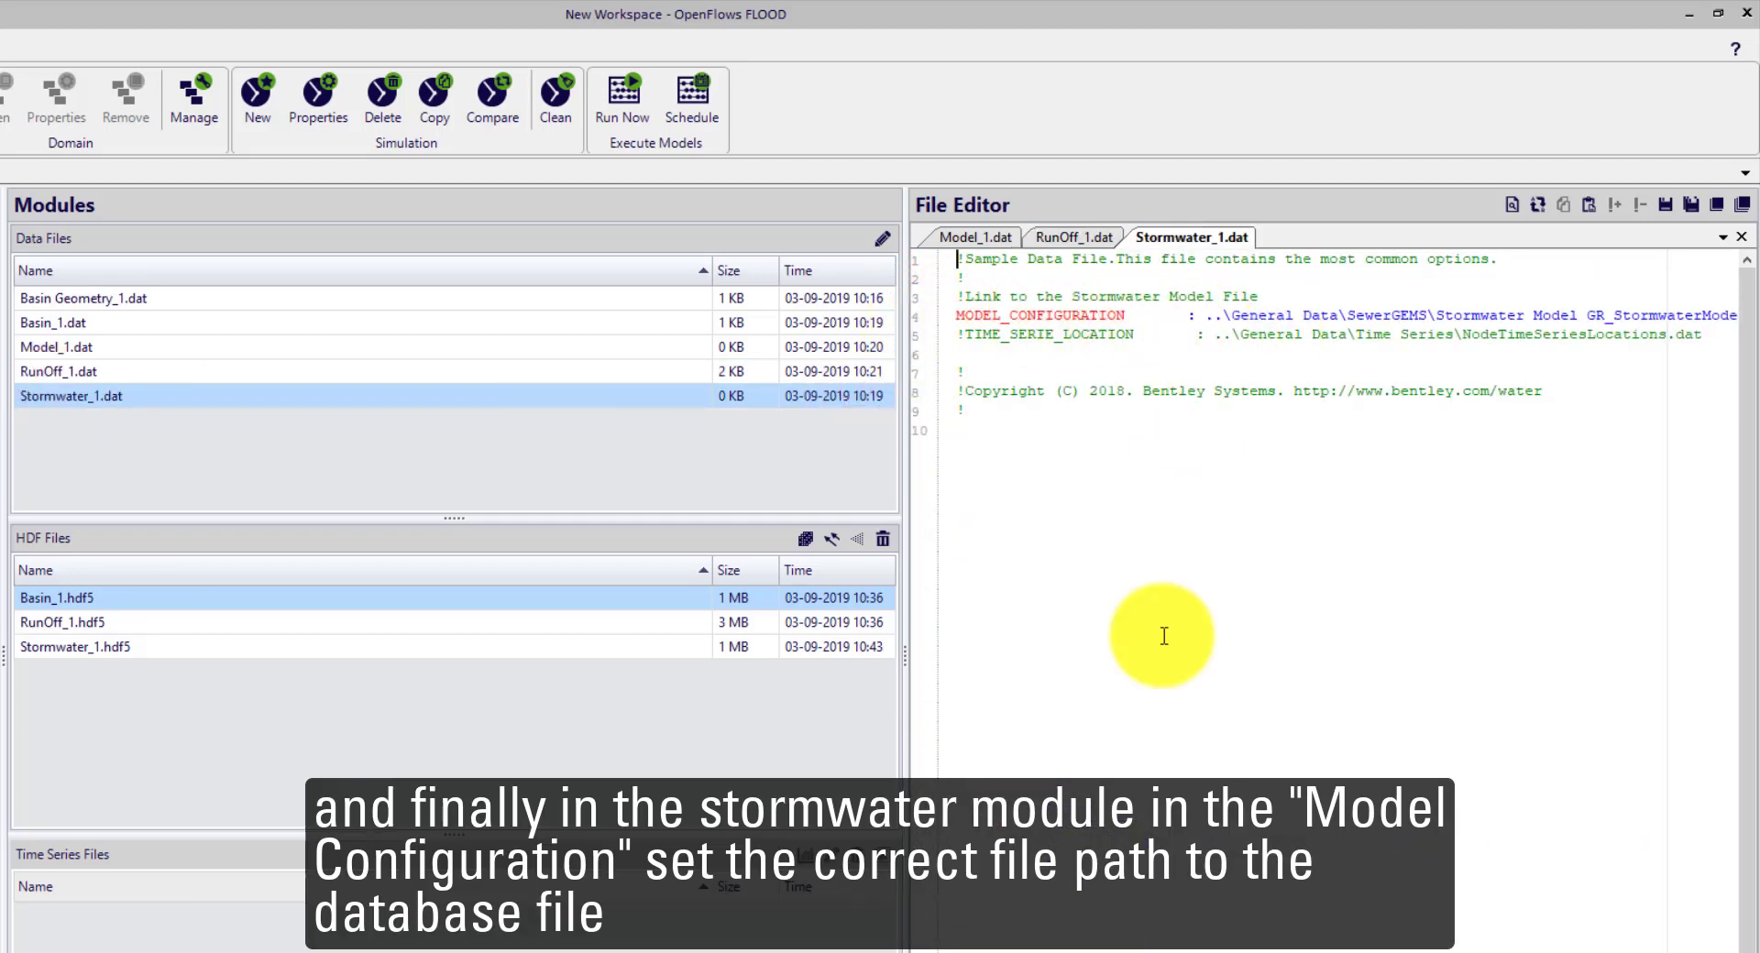
scroll(1375, 871, right, 3)
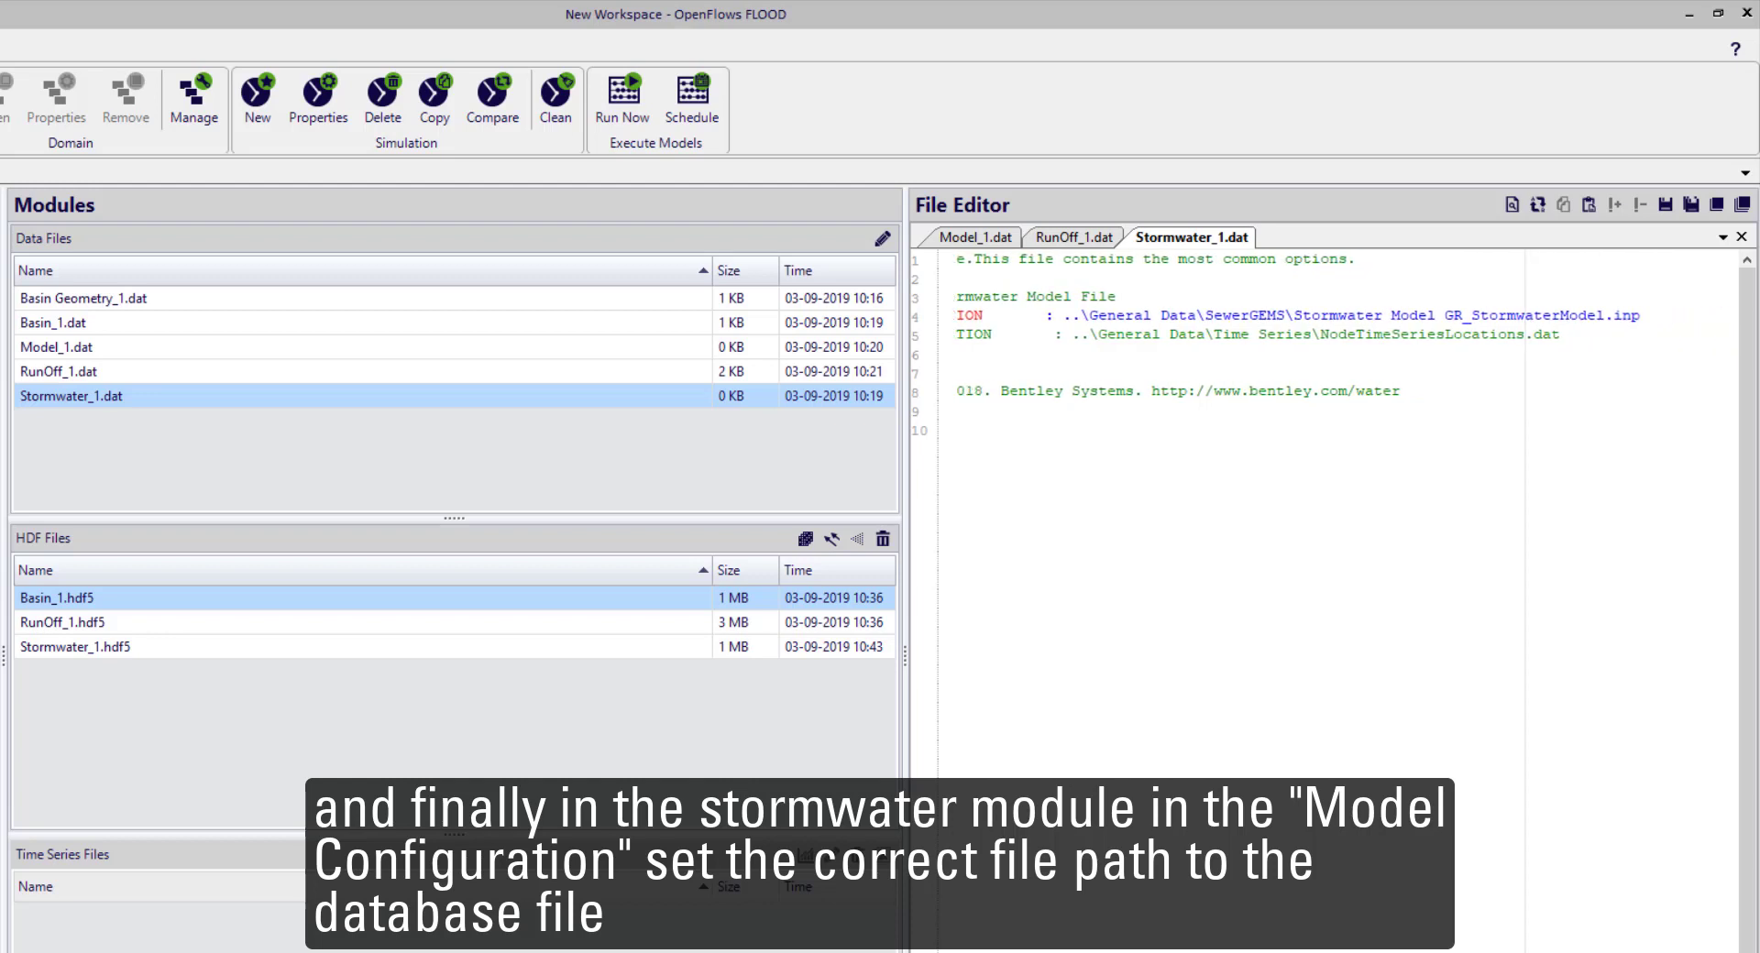
drag(1643, 316, 1061, 316)
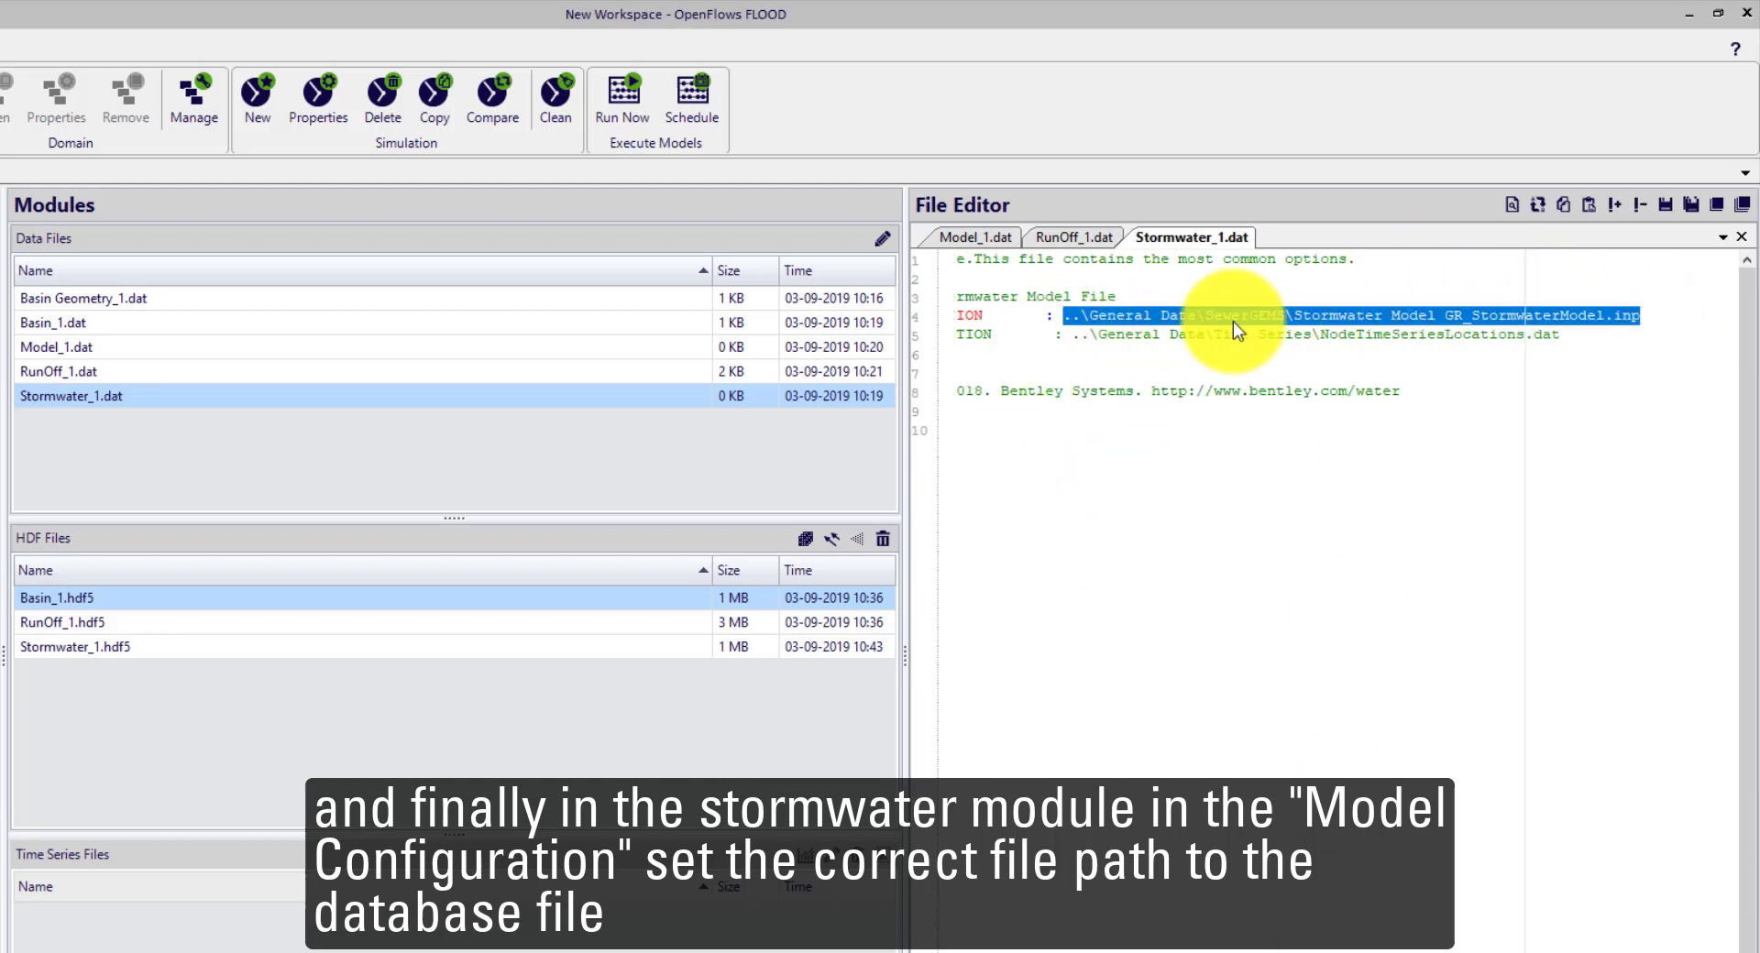